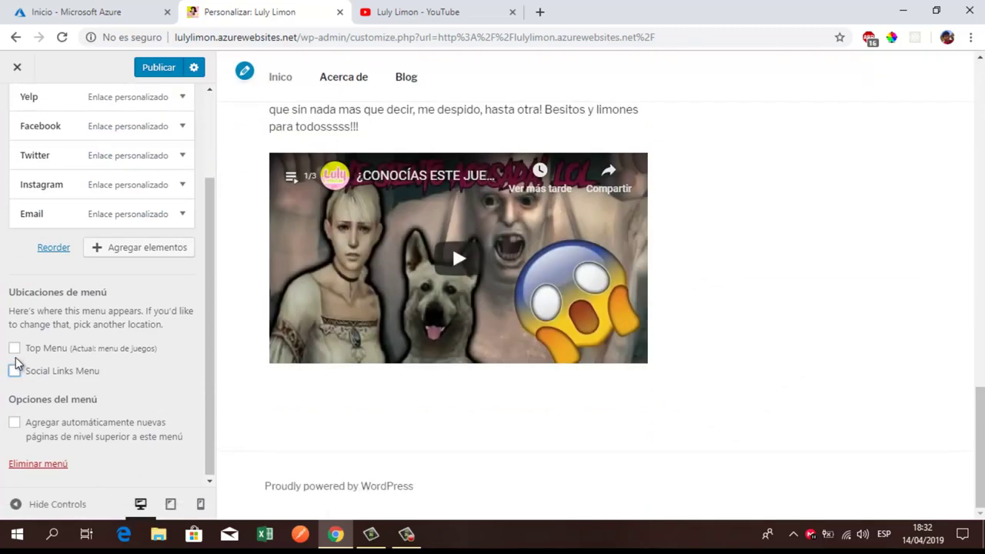
Step: Assign the menu to the Social Links Menu location and remove the Yelp and Facebook links
{"action": "left_click", "coordinate": [15, 372]}
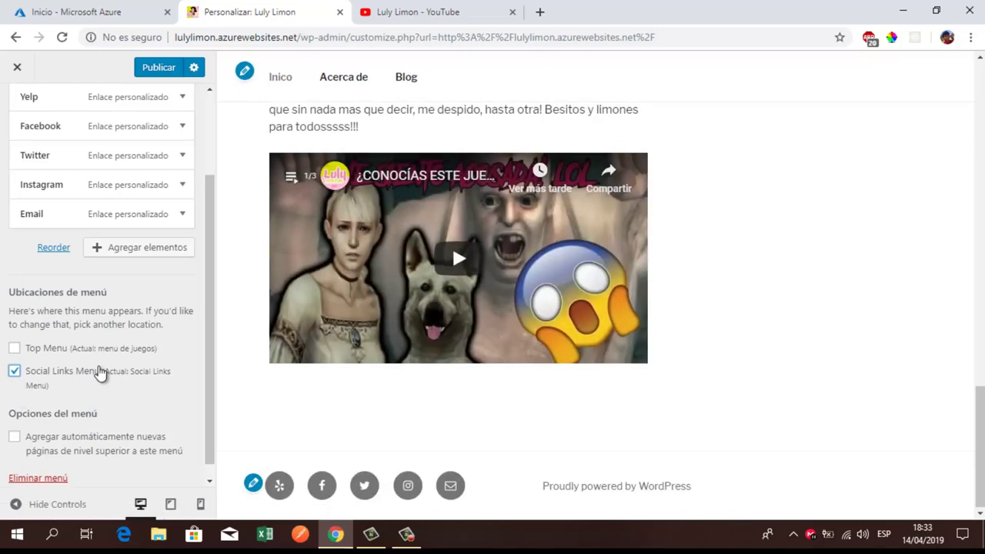
{"action": "scroll", "coordinate": [99, 367], "scroll_direction": "up", "scroll_amount": 2}
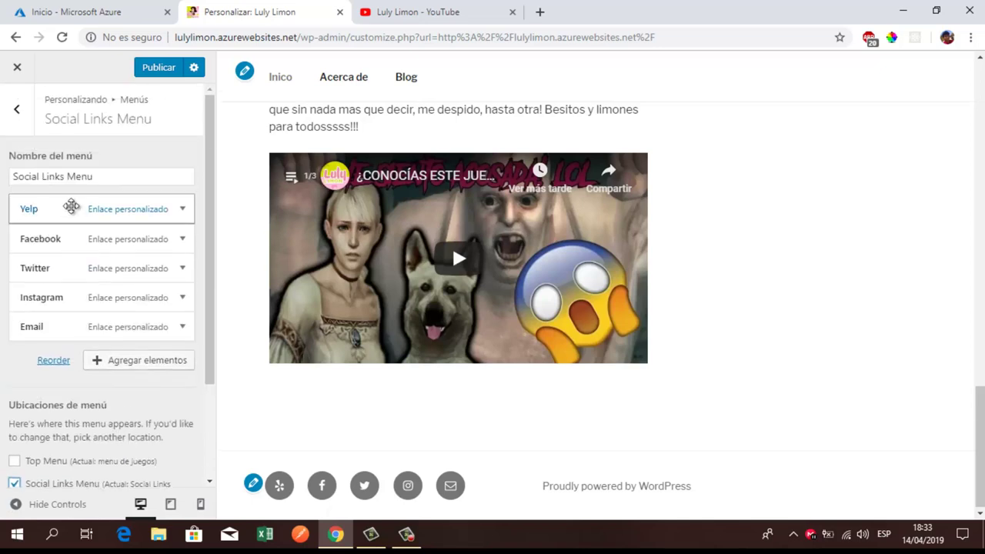
{"action": "left_click", "coordinate": [73, 206]}
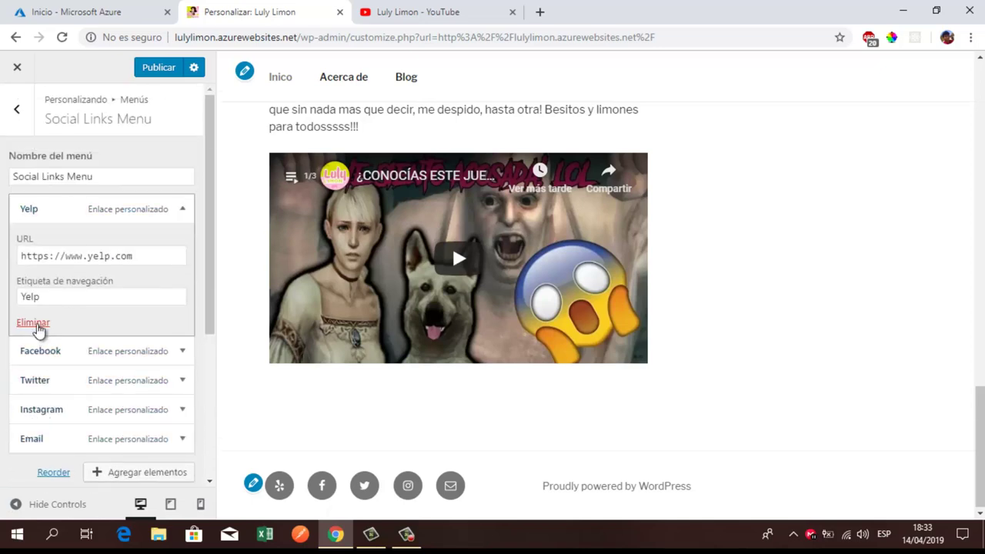
{"action": "left_click", "coordinate": [33, 324]}
{"action": "left_click", "coordinate": [77, 209]}
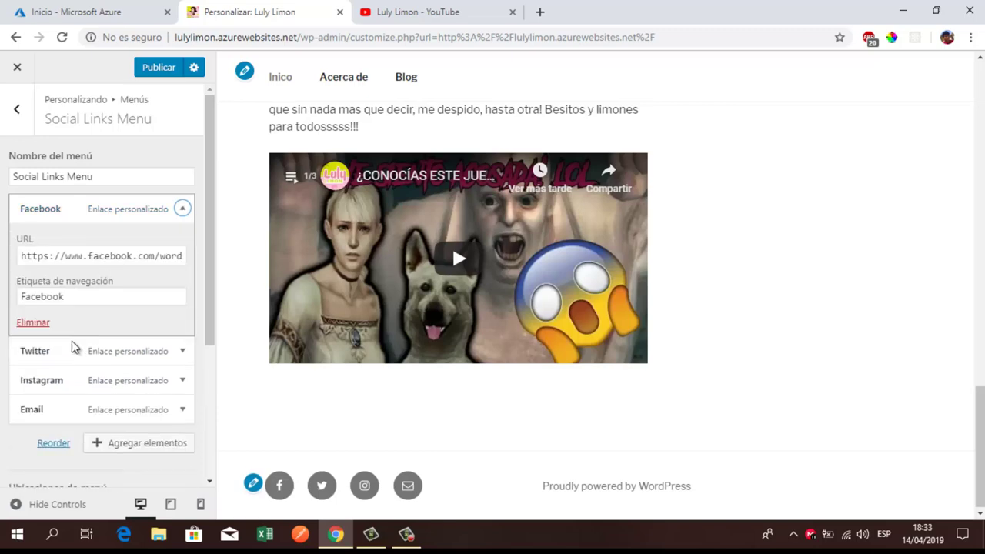
{"action": "left_click", "coordinate": [40, 324]}
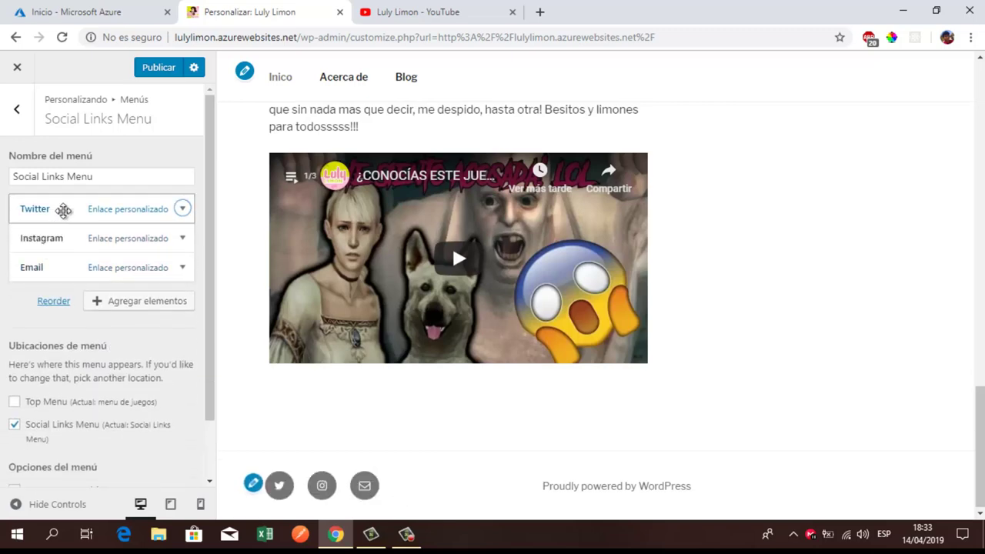
Step: Remove the Twitter and Email links, leaving only Instagram in the menu
{"action": "left_click", "coordinate": [62, 210]}
{"action": "left_click", "coordinate": [34, 323]}
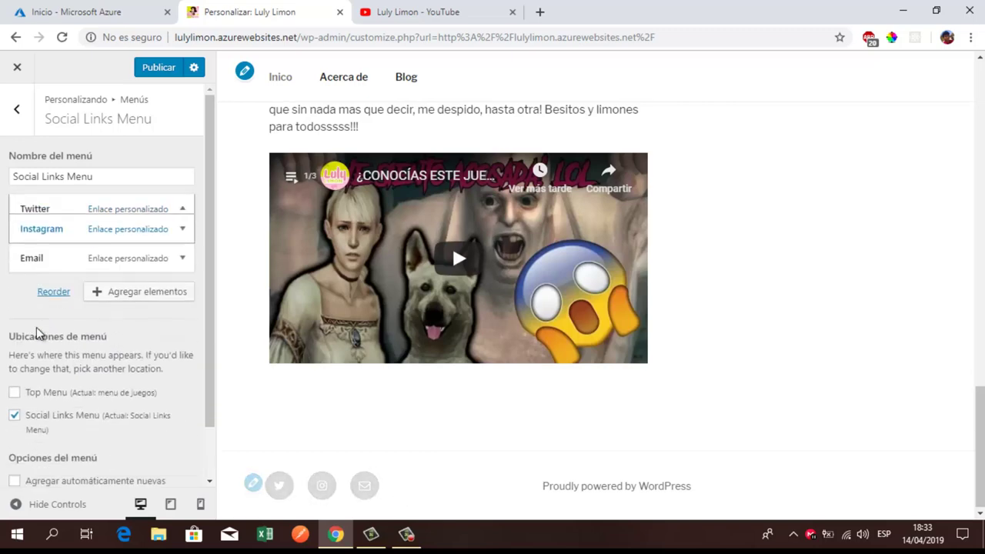
{"action": "left_click", "coordinate": [45, 222]}
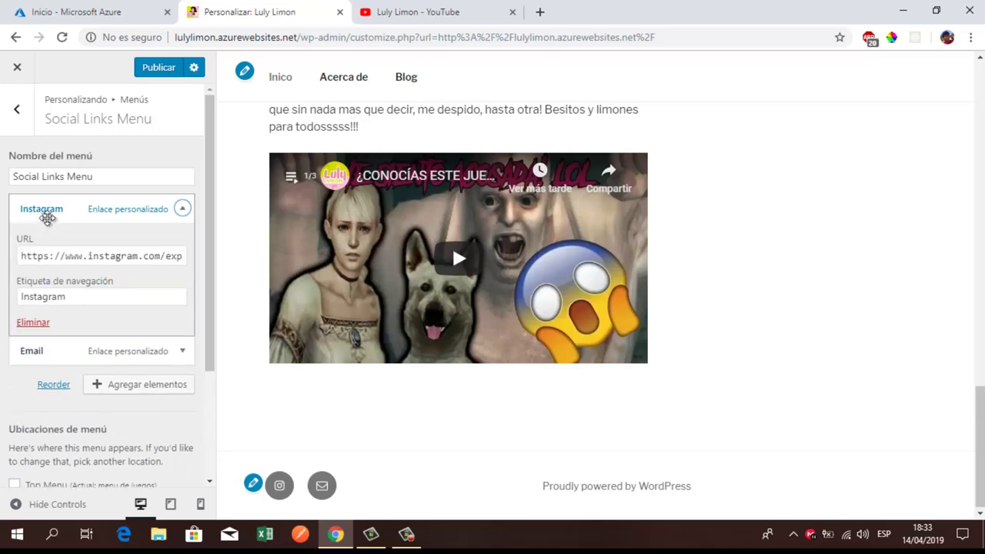
{"action": "left_click", "coordinate": [44, 216]}
{"action": "left_click", "coordinate": [48, 246]}
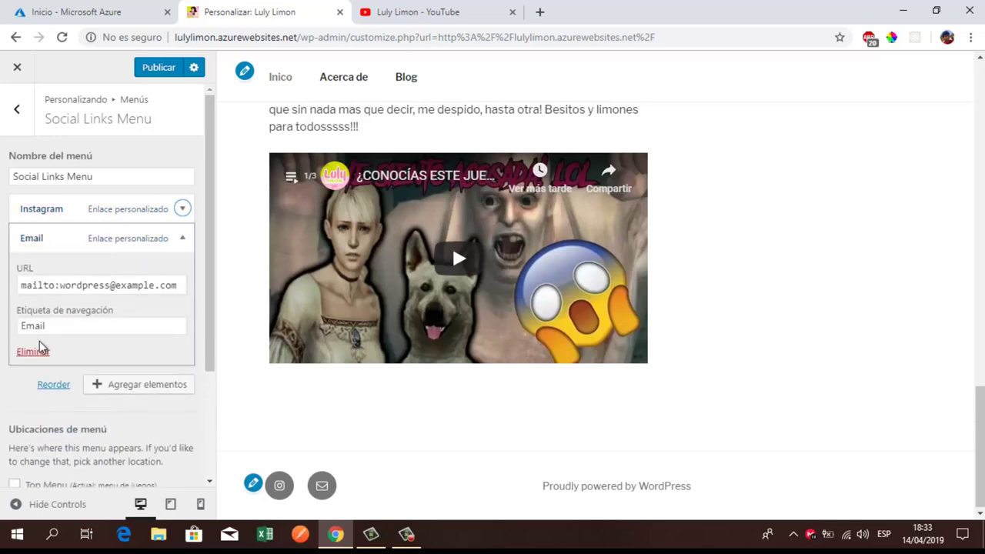
{"action": "left_click", "coordinate": [39, 345]}
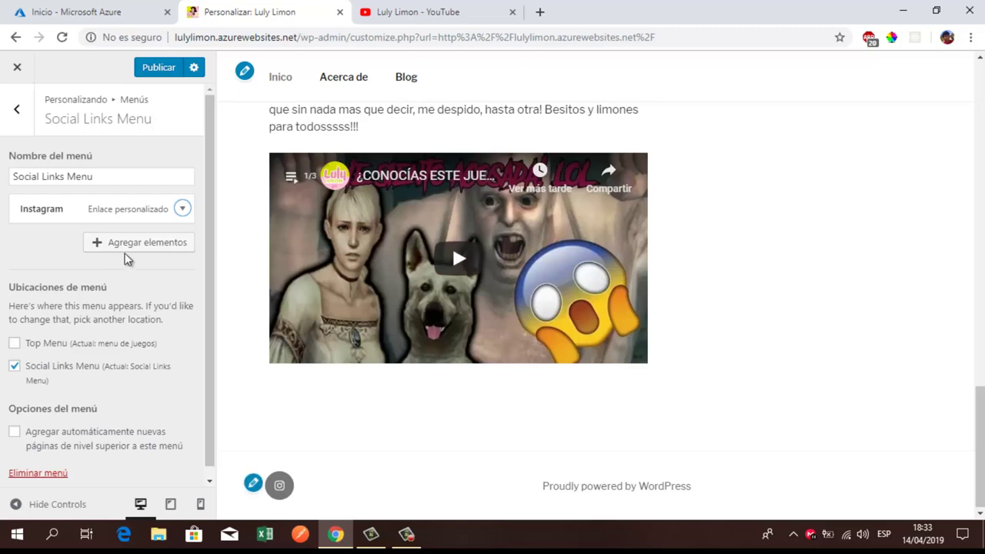
Step: Start a custom link and paste the Luly Limon YouTube channel address as its URL
{"action": "left_click", "coordinate": [132, 246]}
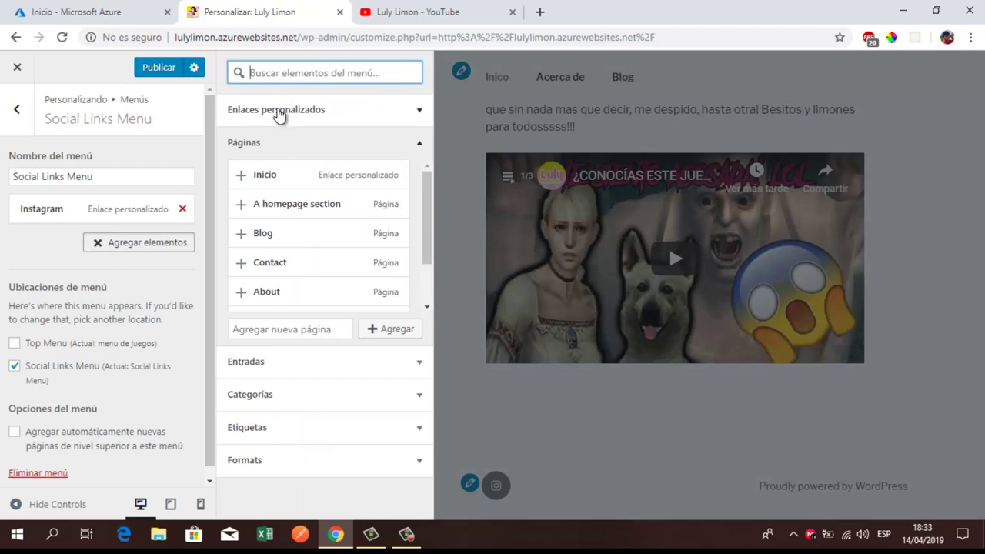
{"action": "left_click", "coordinate": [279, 113]}
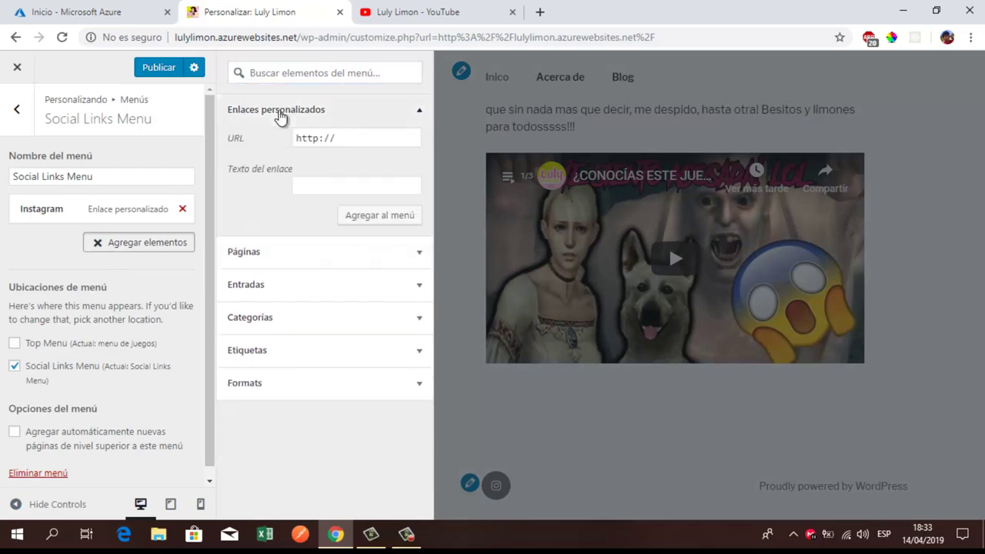
{"action": "left_click", "coordinate": [365, 138]}
{"action": "left_click", "coordinate": [410, 10]}
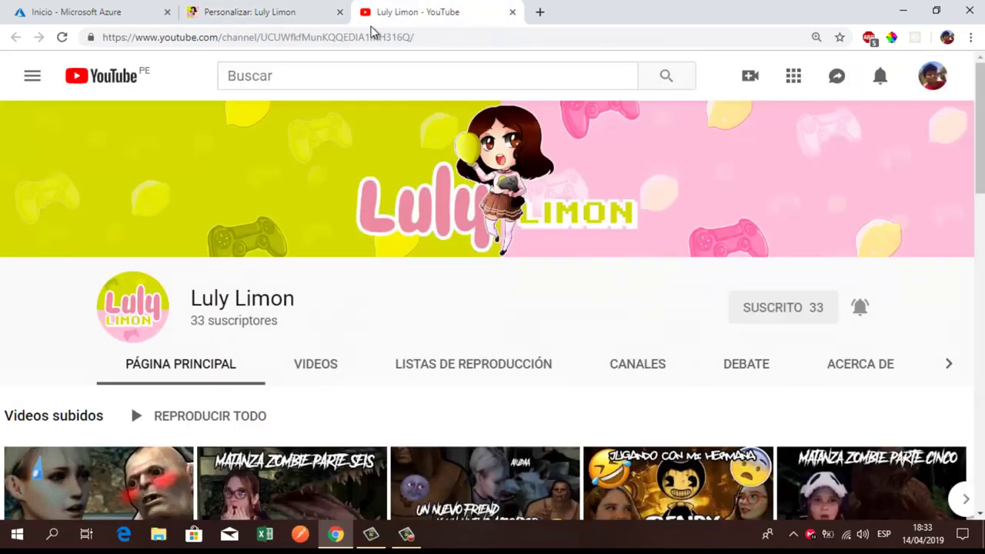
{"action": "left_click_drag", "start_coordinate": [431, 35], "coordinate": [2, 36]}
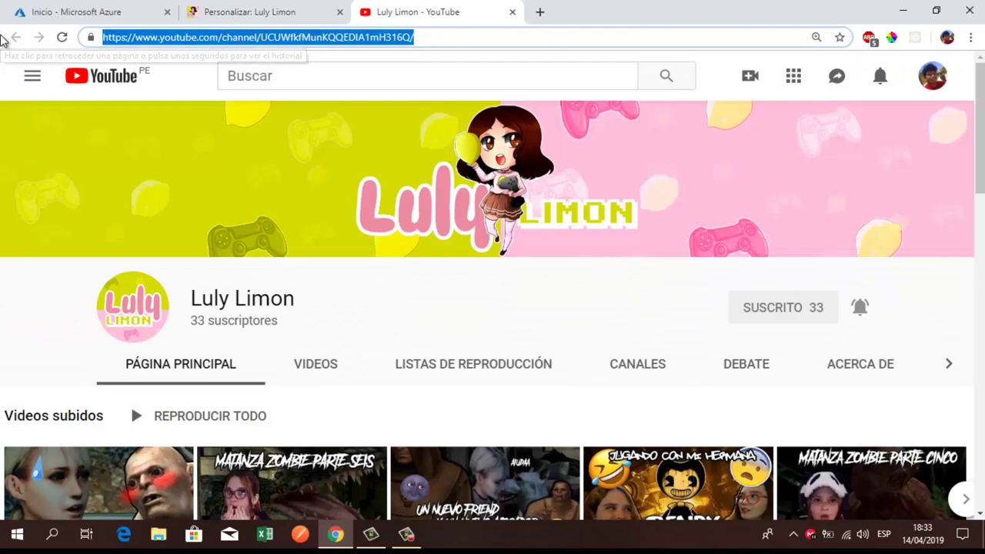
{"action": "left_click", "coordinate": [286, 11]}
{"action": "key", "text": "ctrl+a"}
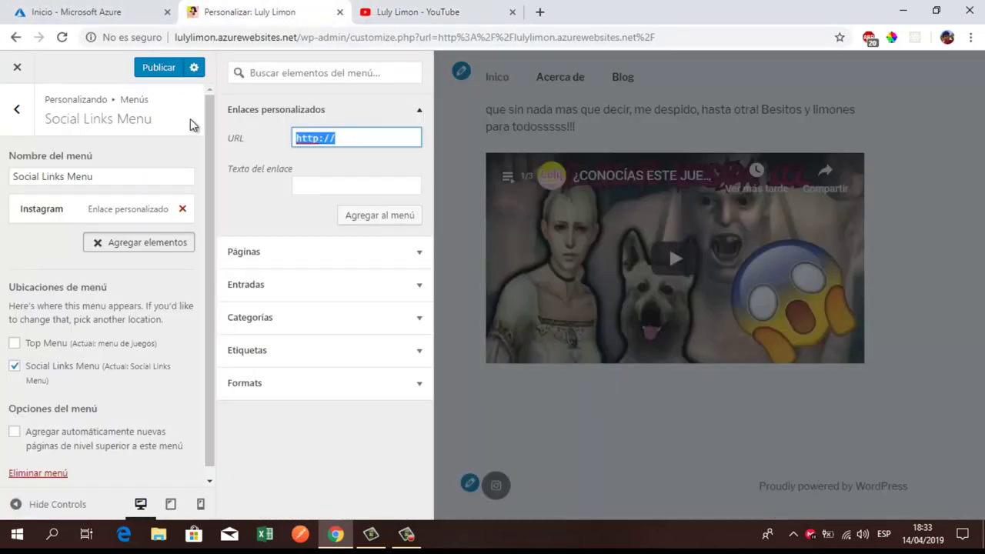
{"action": "key", "text": "ctrl+v"}
Step: Label the custom link 'Youtube' and add it to the Social Links Menu
{"action": "left_click", "coordinate": [346, 180]}
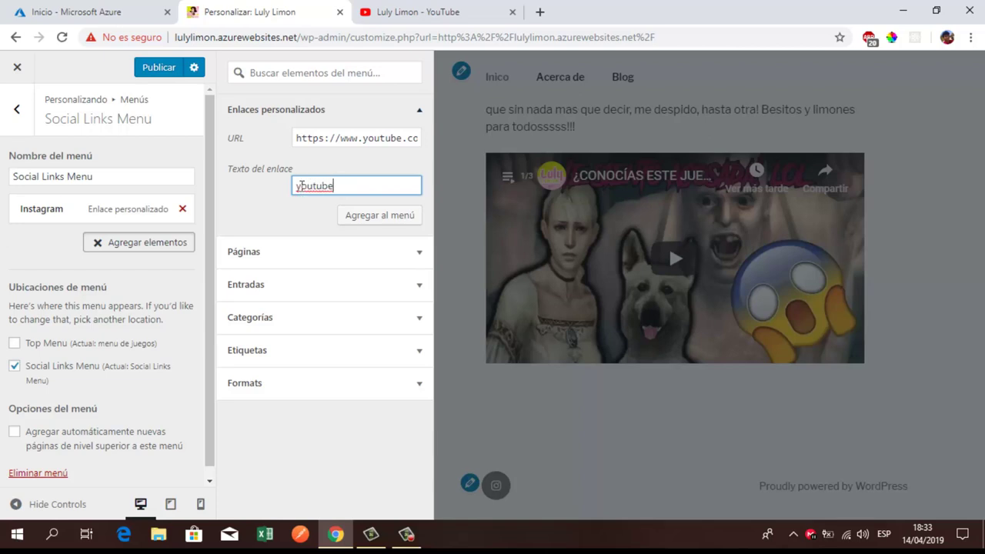
{"action": "key", "text": "BackSpace"}
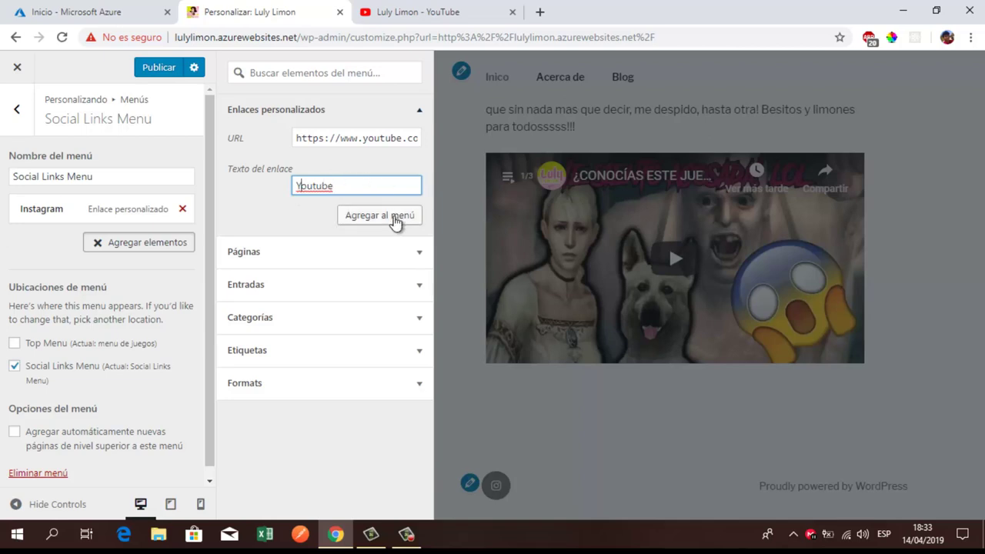
{"action": "left_click", "coordinate": [379, 215]}
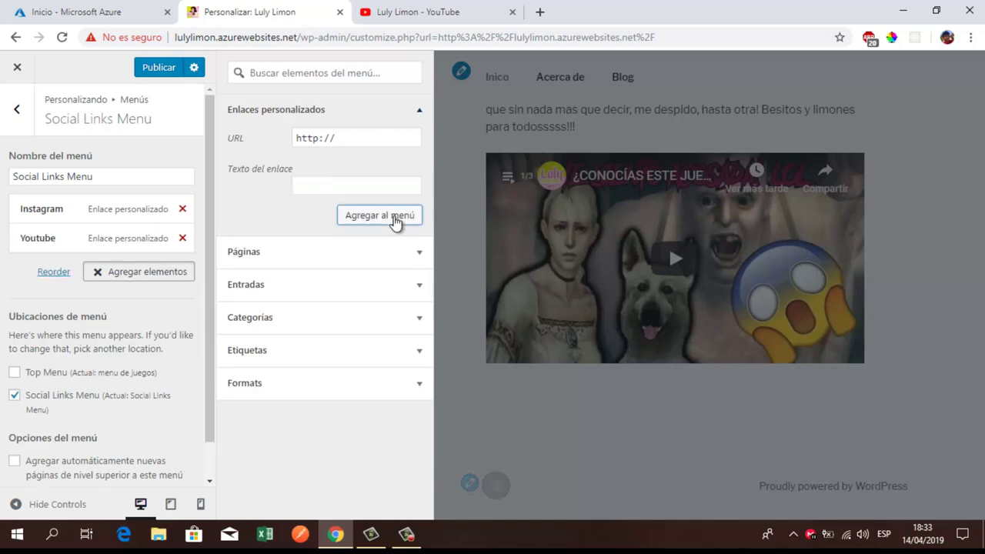
{"action": "left_click", "coordinate": [51, 211]}
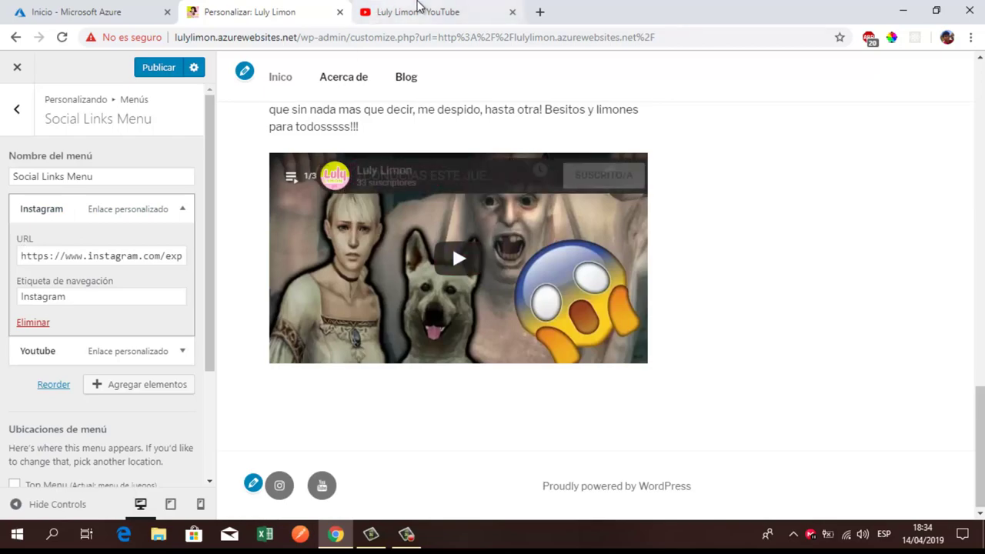
Step: Open the latest Luly Limon video, pause it, and expand its full description
{"action": "left_click", "coordinate": [418, 10]}
{"action": "scroll", "coordinate": [332, 288], "scroll_direction": "down", "scroll_amount": 5}
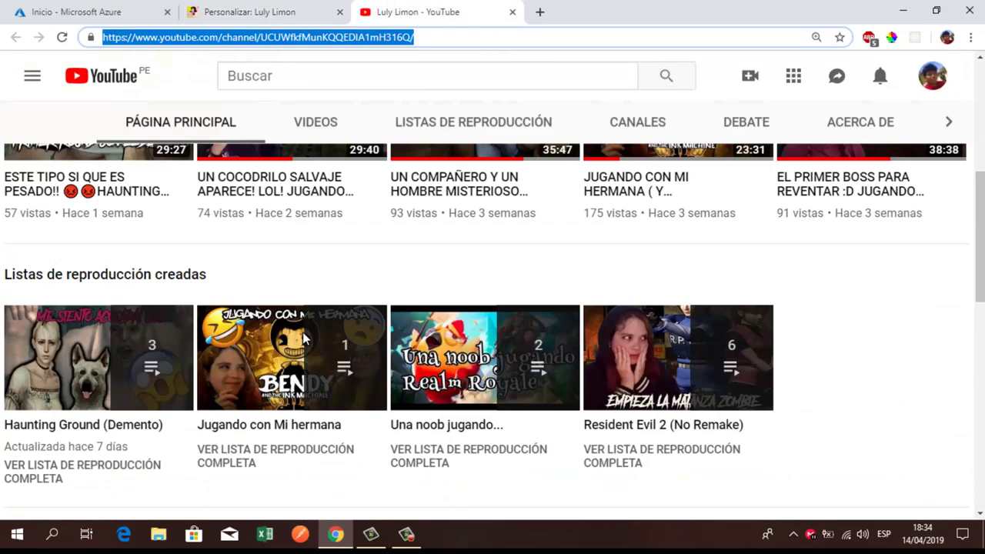
{"action": "scroll", "coordinate": [303, 341], "scroll_direction": "up", "scroll_amount": 1}
{"action": "left_click", "coordinate": [67, 306]}
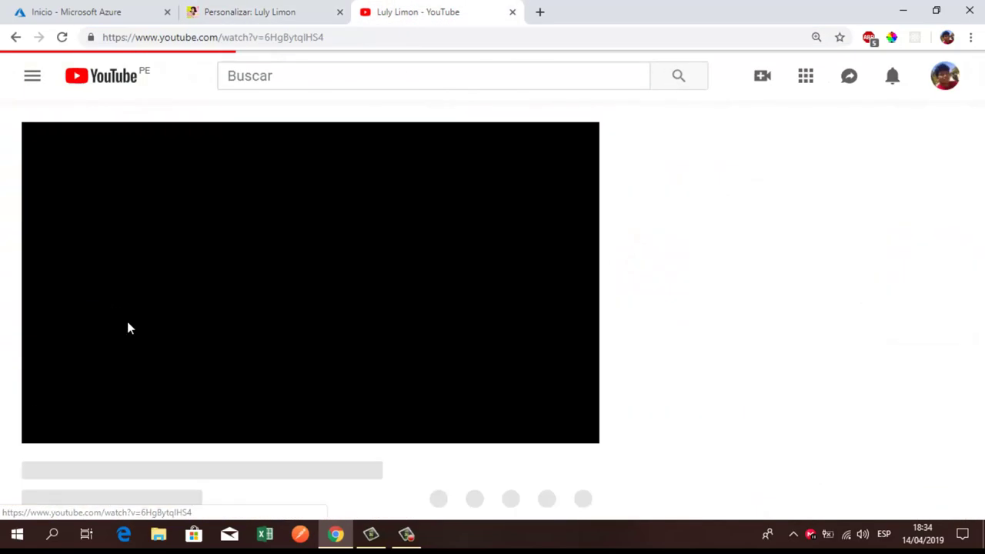
{"action": "left_click", "coordinate": [50, 429]}
{"action": "scroll", "coordinate": [112, 378], "scroll_direction": "down", "scroll_amount": 6}
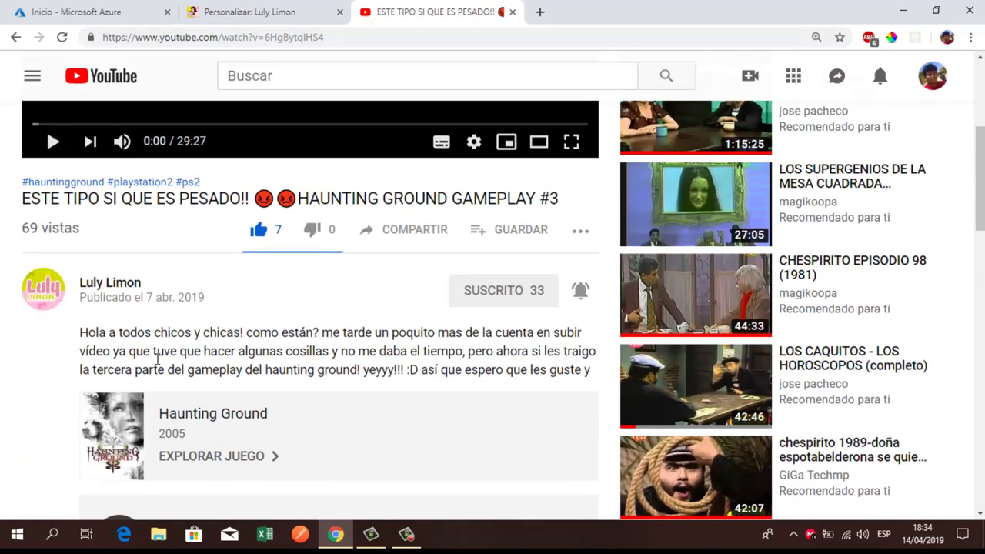
{"action": "left_click", "coordinate": [155, 327]}
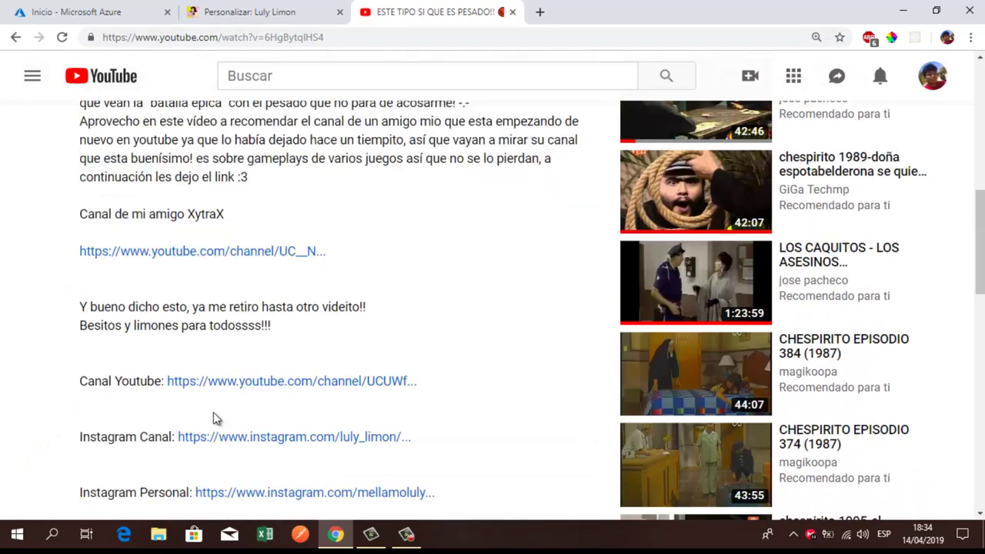
Step: Open the Instagram Canal link in a new tab, copy the profile address, then close it
{"action": "right_click", "coordinate": [213, 436]}
{"action": "left_click", "coordinate": [276, 324]}
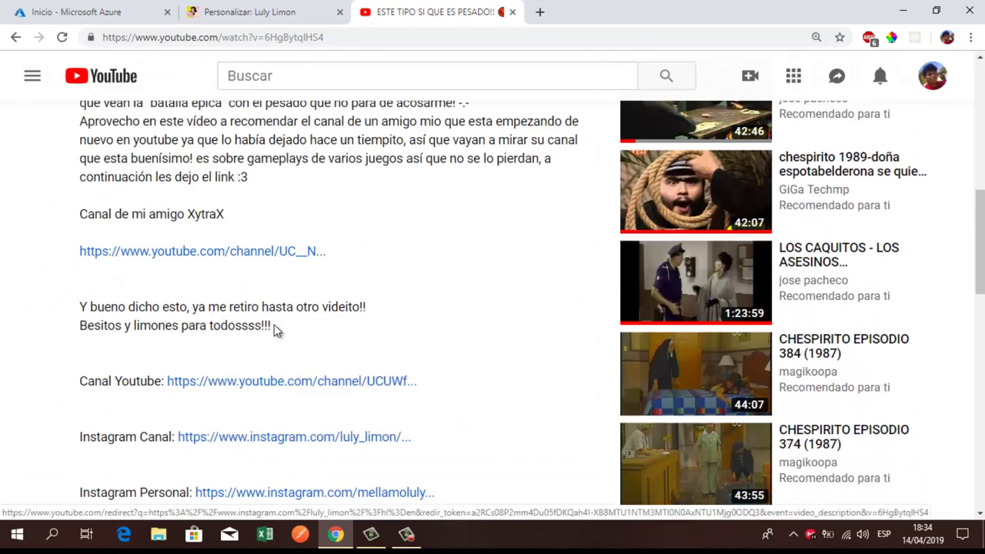
{"action": "left_click", "coordinate": [598, 9]}
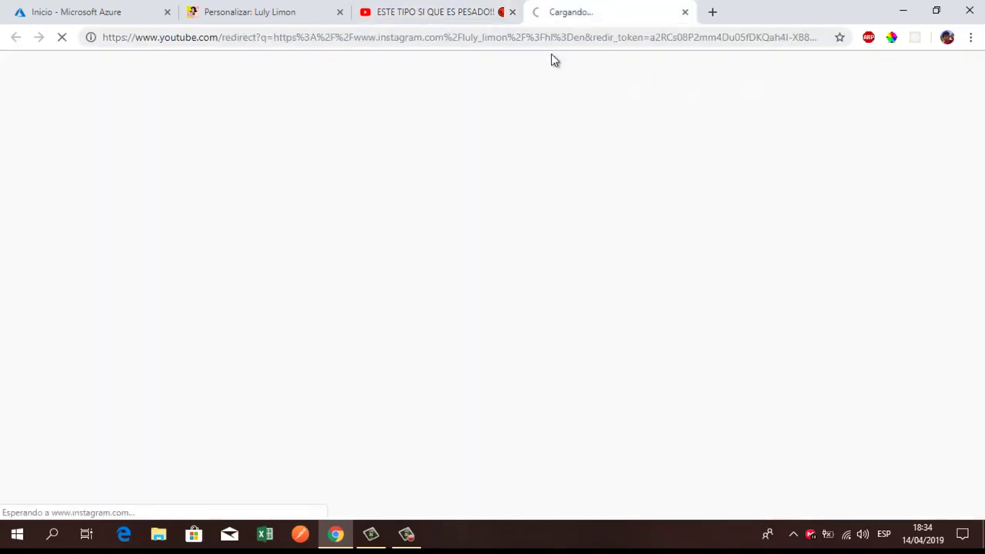
{"action": "left_click", "coordinate": [416, 40]}
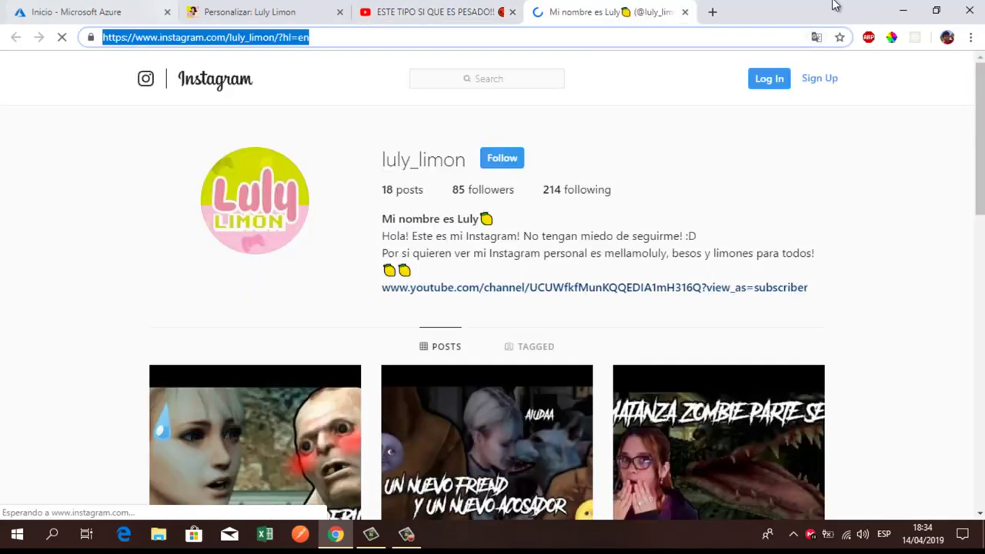
{"action": "left_click", "coordinate": [685, 12]}
{"action": "left_click", "coordinate": [230, 12]}
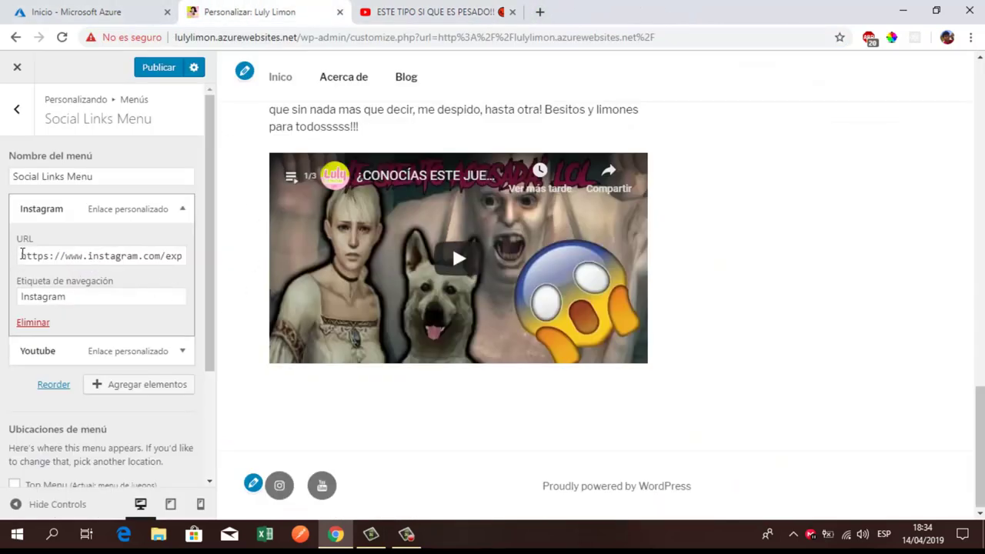
Step: Replace the Instagram link's URL with the copied Instagram profile address
{"action": "triple_click", "coordinate": [21, 256]}
{"action": "key", "text": "ctrl+v"}
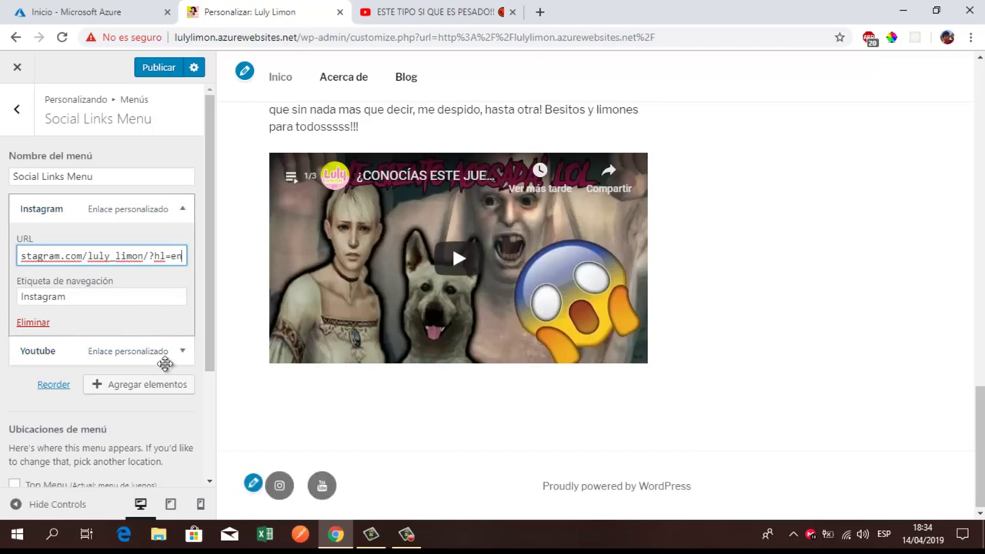
{"action": "left_click", "coordinate": [154, 385]}
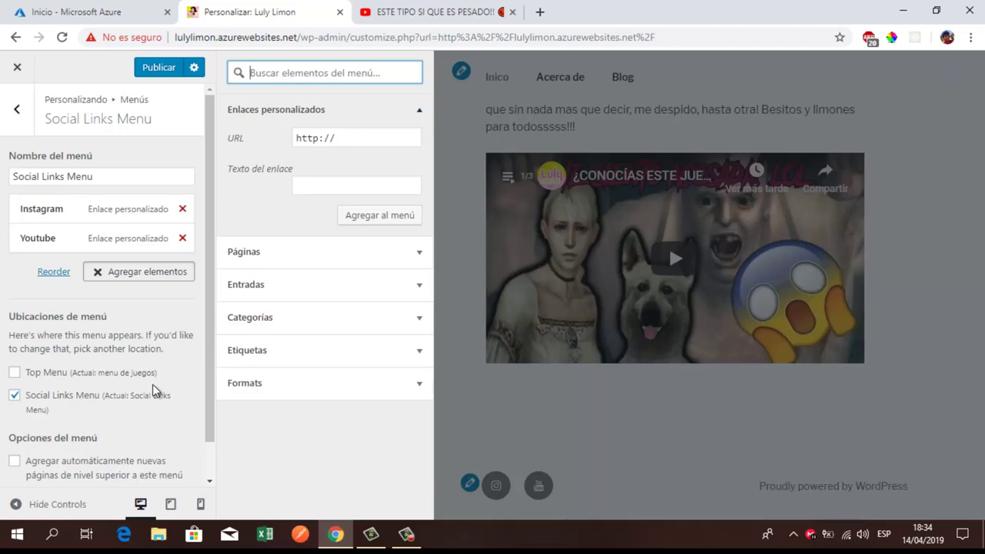
{"action": "scroll", "coordinate": [152, 384], "scroll_direction": "down", "scroll_amount": 1}
{"action": "scroll", "coordinate": [153, 384], "scroll_direction": "up", "scroll_amount": 1}
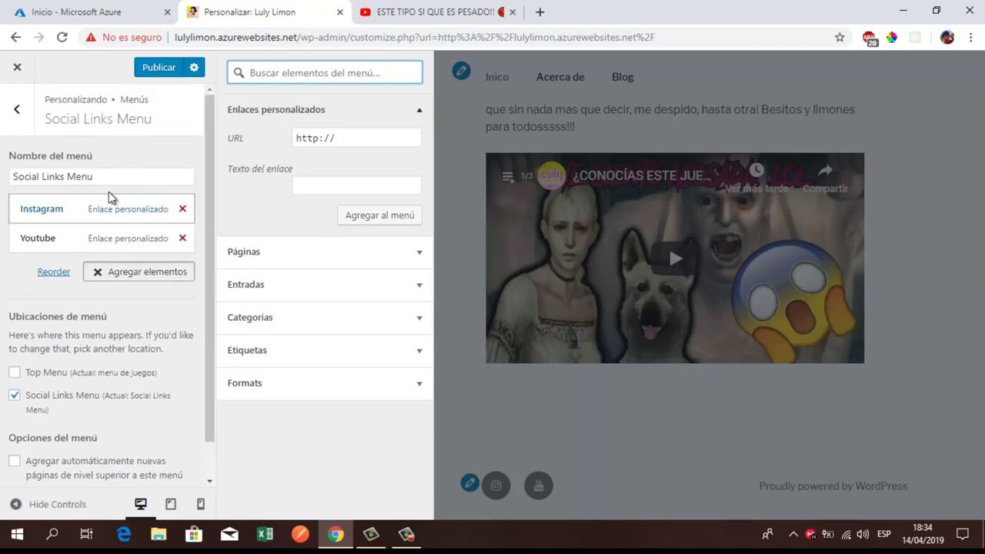
Step: Compare the Youtube link's URL and label against the YouTube video tab
{"action": "left_click", "coordinate": [431, 8]}
{"action": "scroll", "coordinate": [325, 351], "scroll_direction": "down", "scroll_amount": 2}
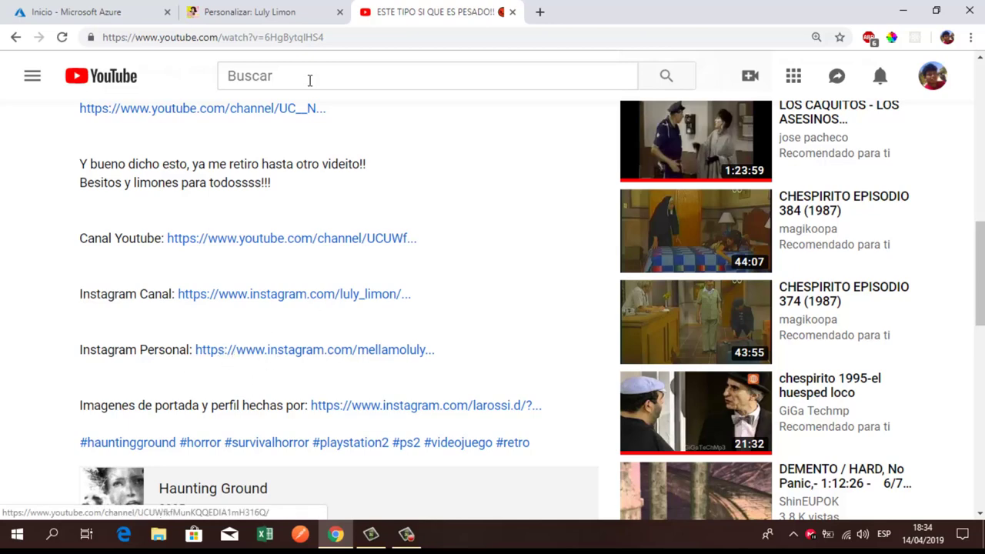
{"action": "left_click", "coordinate": [289, 14]}
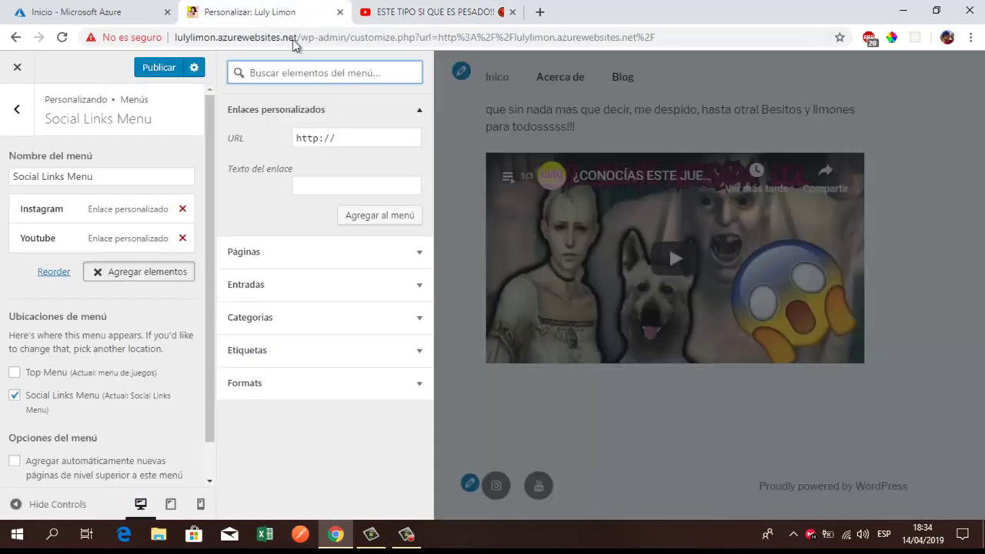
{"action": "scroll", "coordinate": [157, 293], "scroll_direction": "down", "scroll_amount": 1}
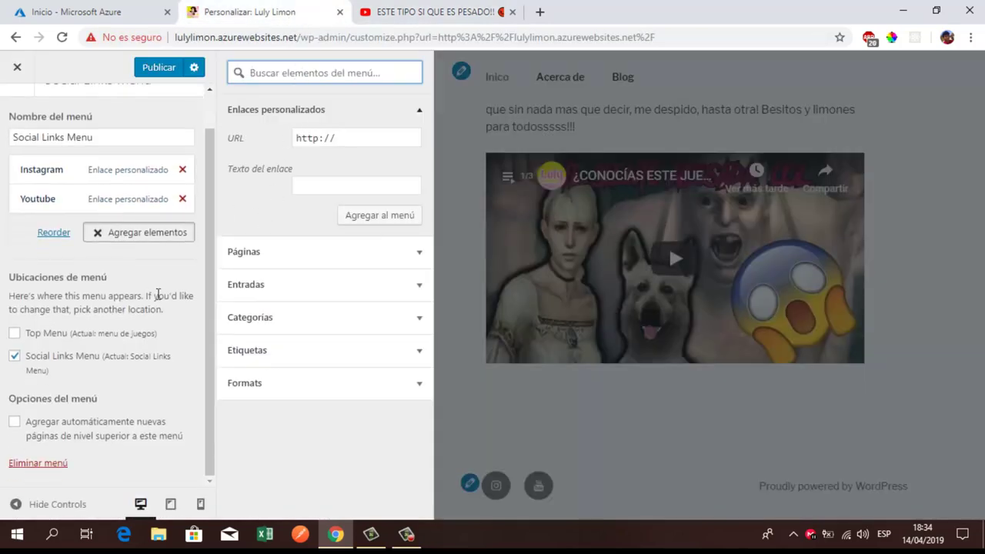
{"action": "scroll", "coordinate": [158, 293], "scroll_direction": "up", "scroll_amount": 1}
{"action": "scroll", "coordinate": [158, 294], "scroll_direction": "up", "scroll_amount": 1}
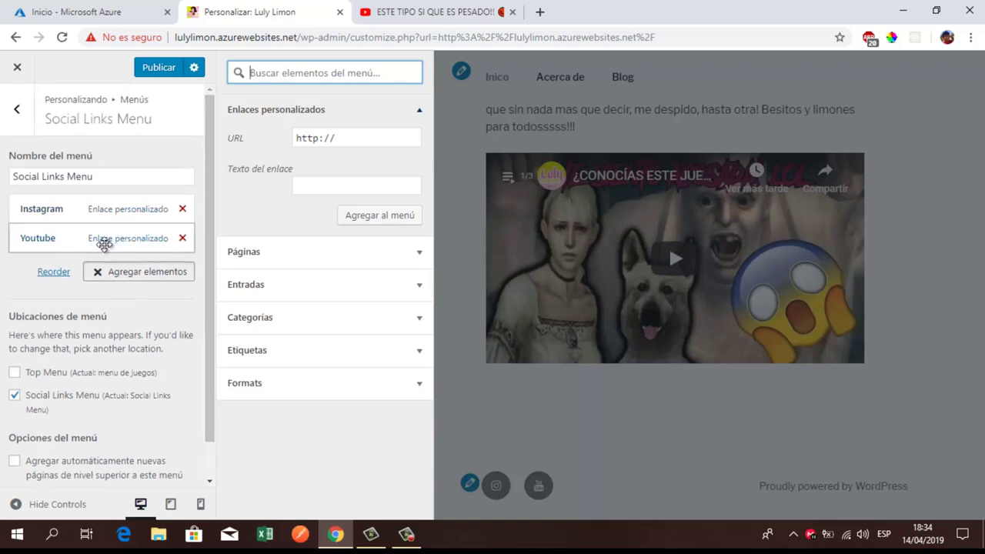
{"action": "left_click", "coordinate": [97, 243]}
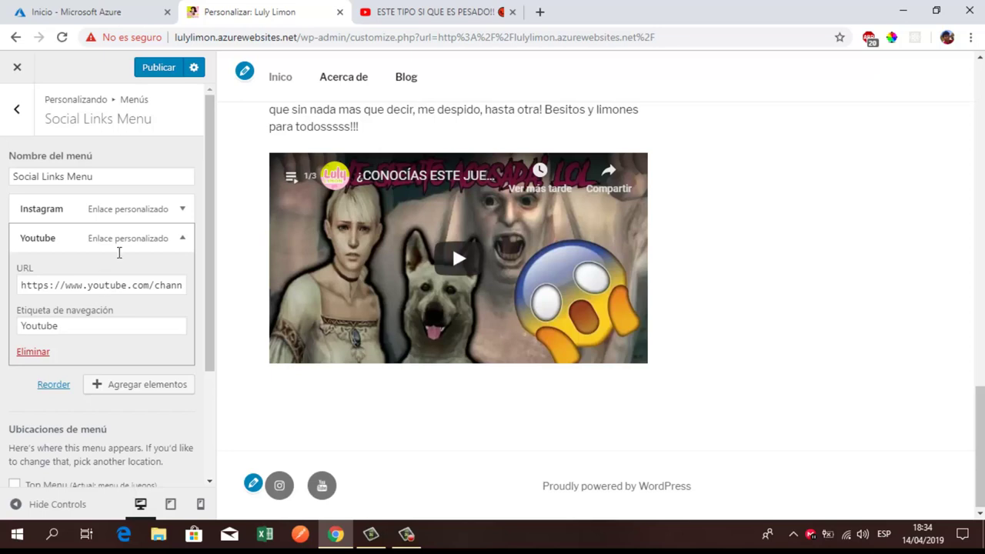
{"action": "left_click", "coordinate": [162, 239]}
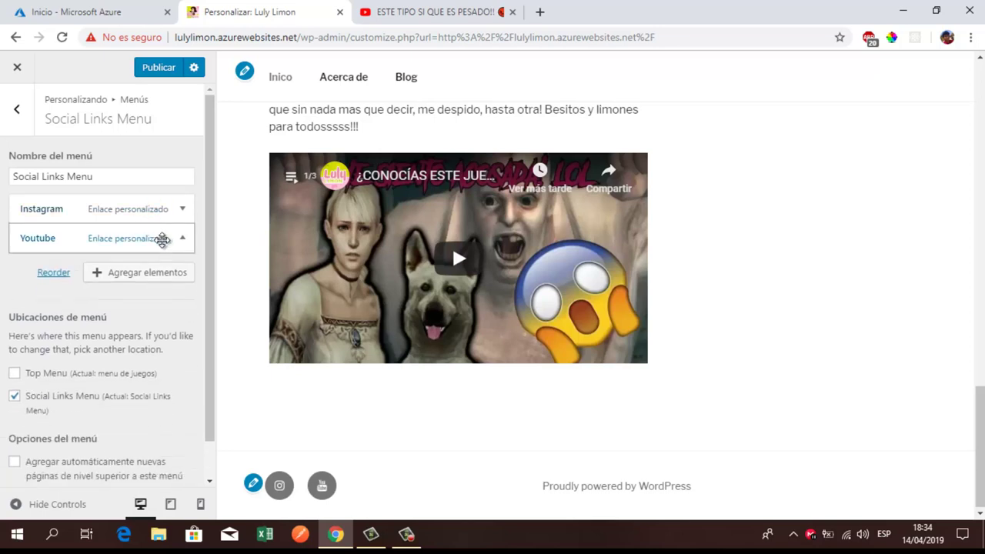
{"action": "left_click", "coordinate": [161, 240]}
{"action": "left_click", "coordinate": [162, 239]}
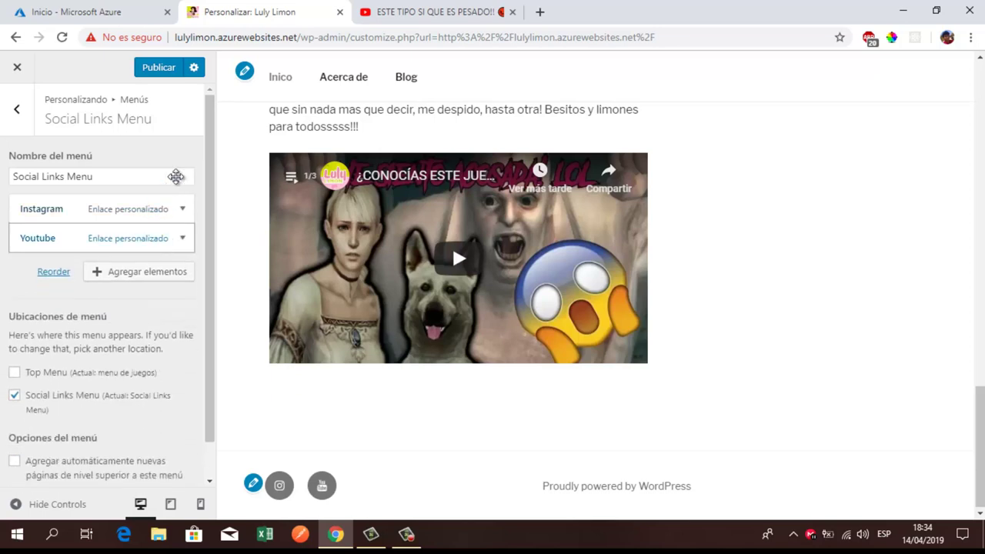
Step: Publish the Social Links Menu changes and duplicate the customizer tab
{"action": "left_click", "coordinate": [156, 76]}
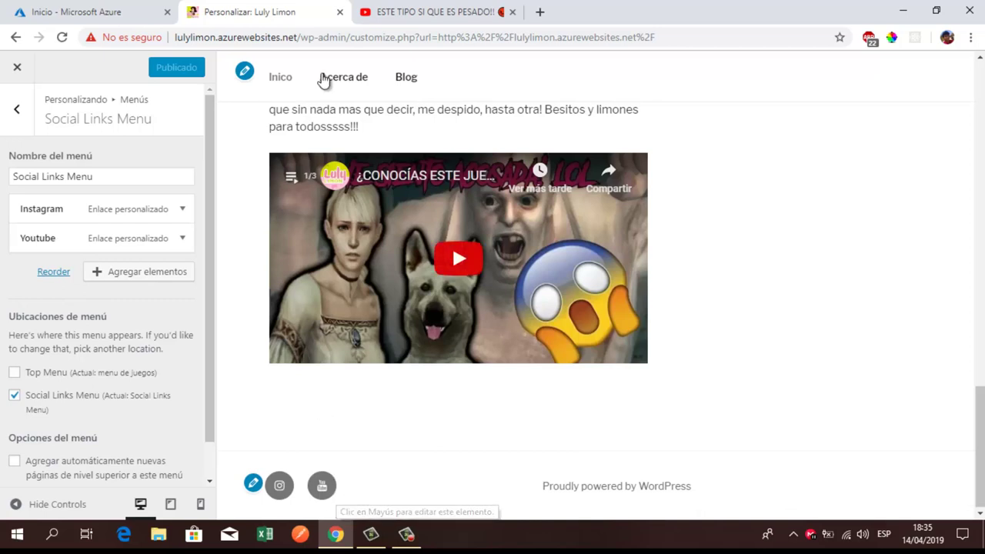
{"action": "right_click", "coordinate": [304, 15]}
{"action": "left_click", "coordinate": [333, 68]}
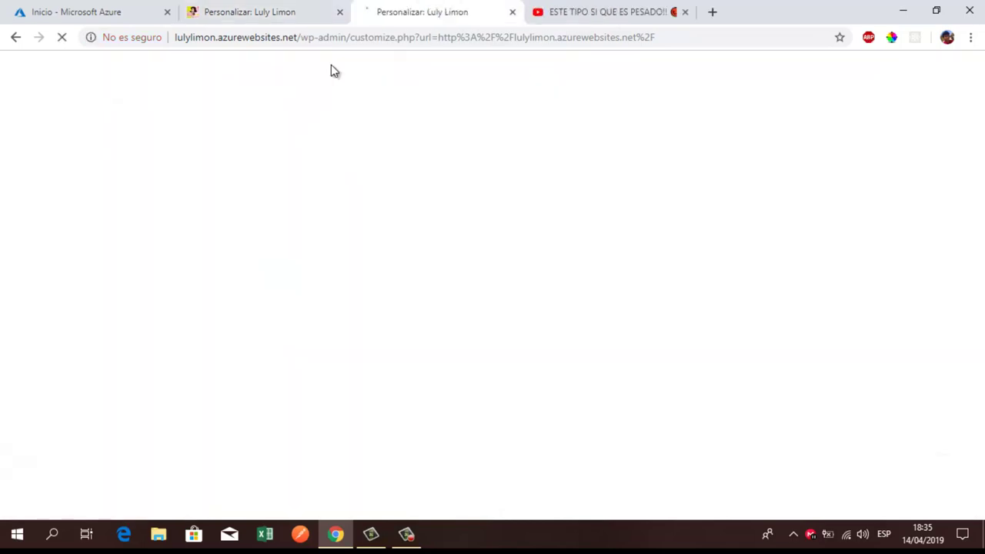
Step: Load the live Luly Limon front page in the duplicate tab by removing the admin path
{"action": "left_click", "coordinate": [299, 11]}
{"action": "left_click", "coordinate": [420, 10]}
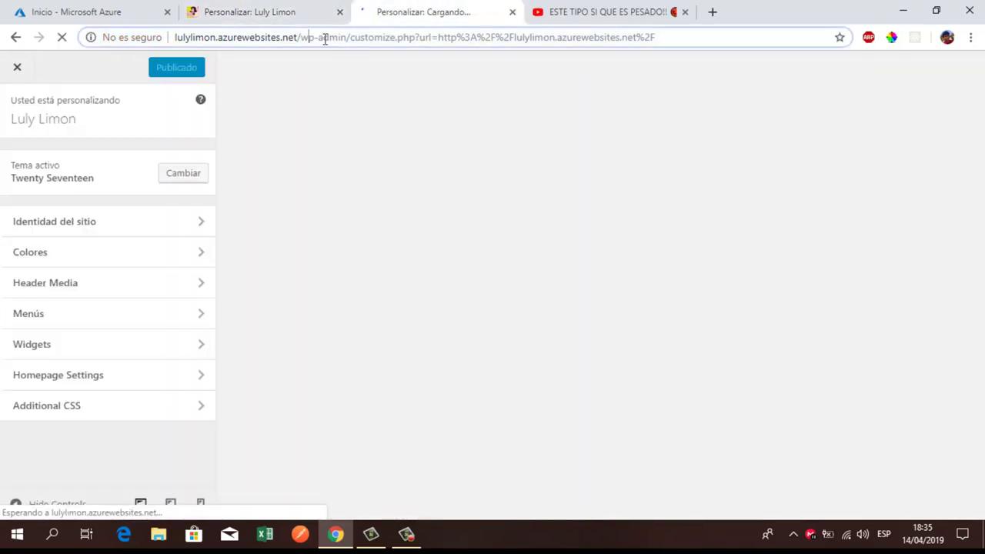
{"action": "left_click_drag", "start_coordinate": [302, 37], "coordinate": [811, 33]}
{"action": "key", "text": "BackSpace"}
{"action": "key", "text": "Return"}
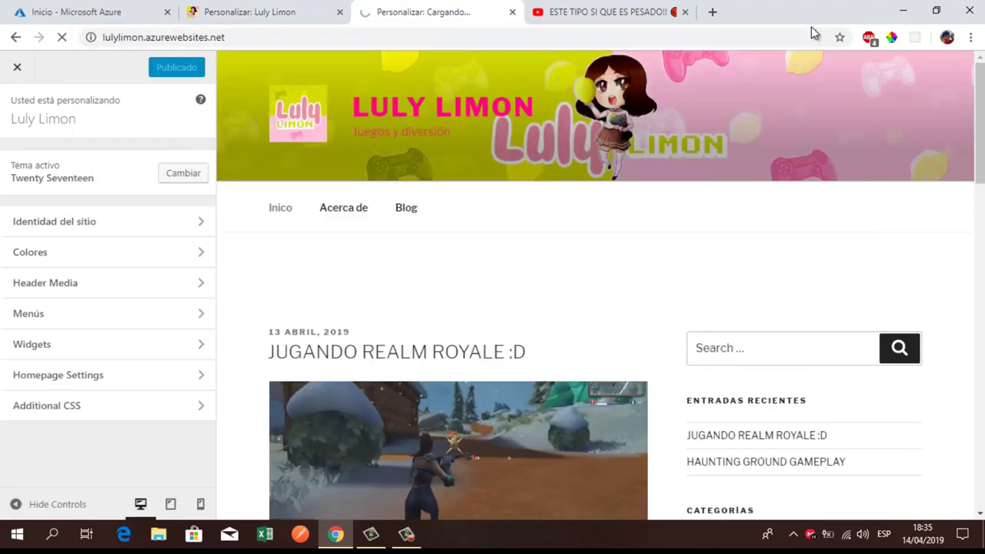
{"action": "scroll", "coordinate": [688, 288], "scroll_direction": "down", "scroll_amount": 15}
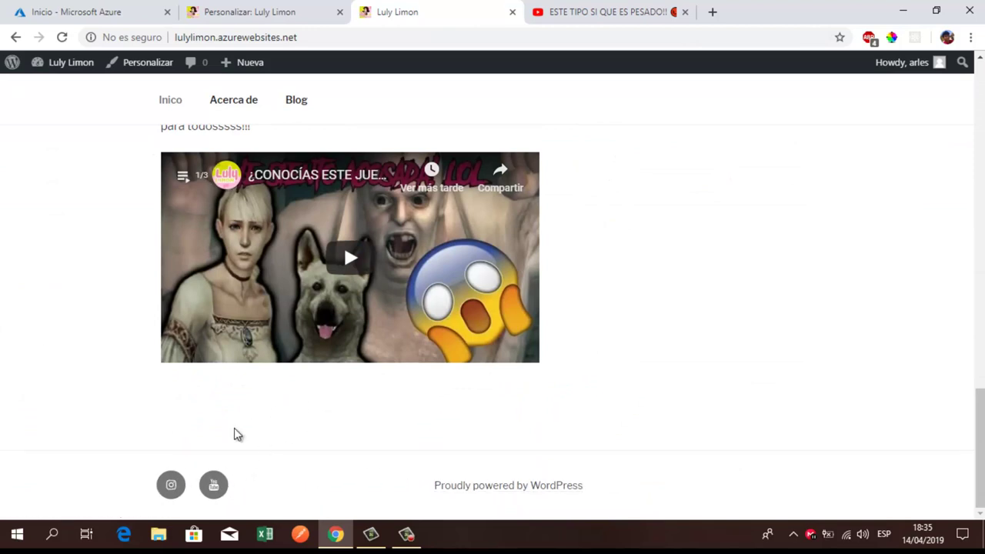
Step: Confirm the footer Instagram icon opens the Luly Limon Instagram profile, then go back
{"action": "left_click", "coordinate": [176, 491]}
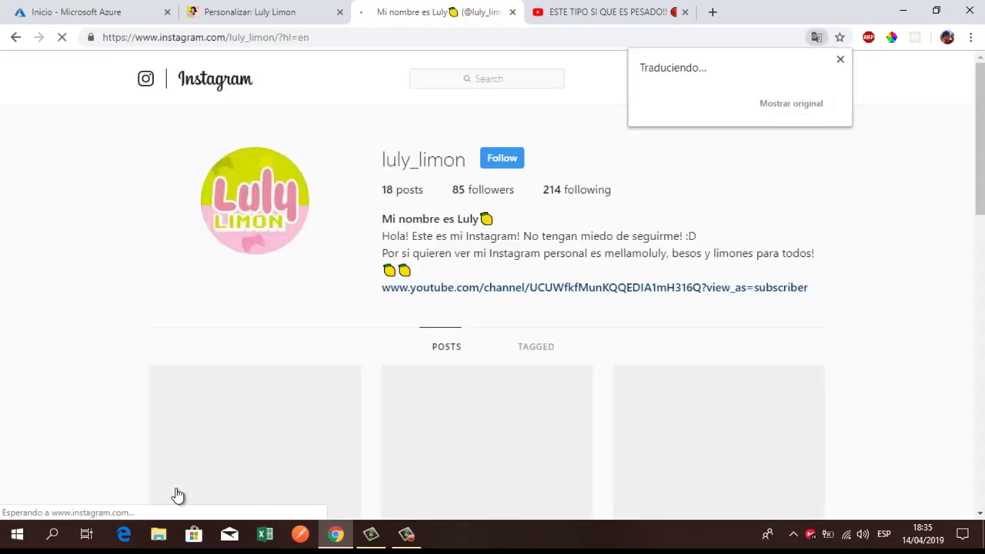
{"action": "left_click", "coordinate": [840, 60]}
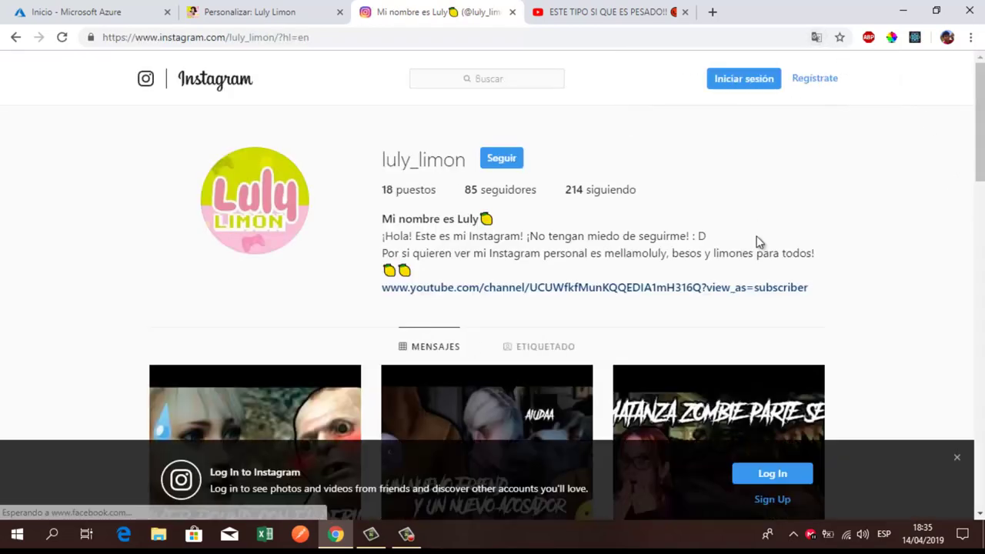
{"action": "scroll", "coordinate": [757, 238], "scroll_direction": "down", "scroll_amount": 8}
{"action": "scroll", "coordinate": [757, 238], "scroll_direction": "up", "scroll_amount": 10}
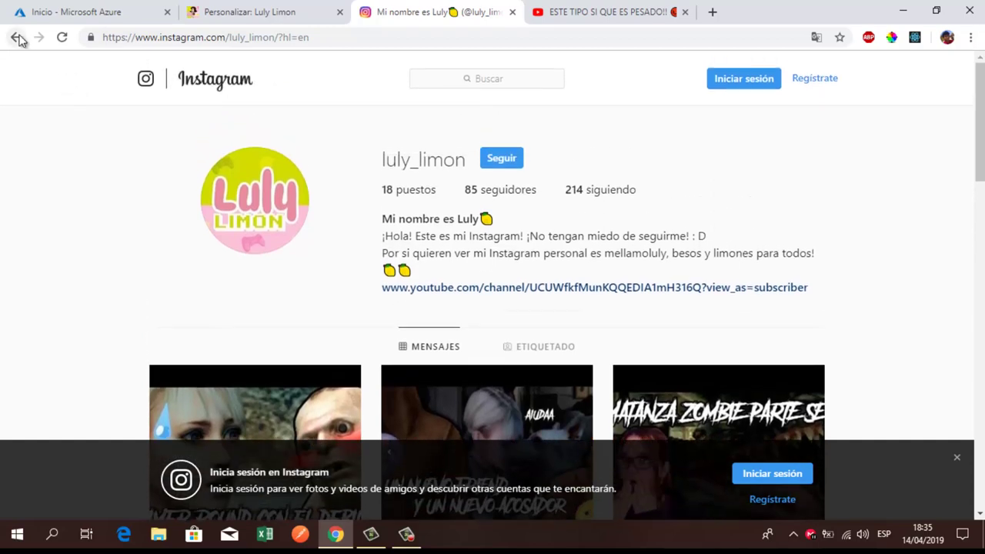
{"action": "left_click", "coordinate": [17, 37]}
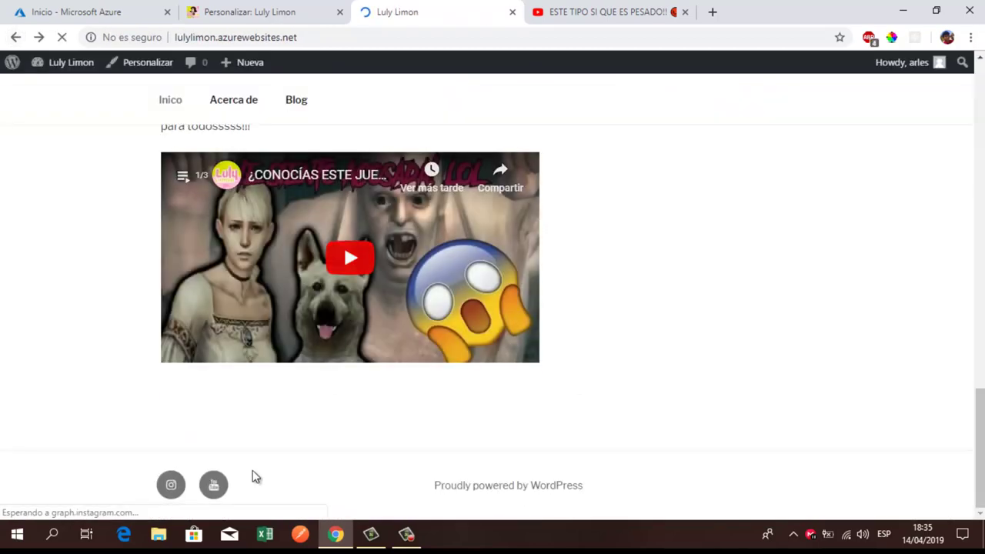
Step: Confirm the footer YouTube icon opens the channel, then return to the top of the site
{"action": "left_click", "coordinate": [215, 484]}
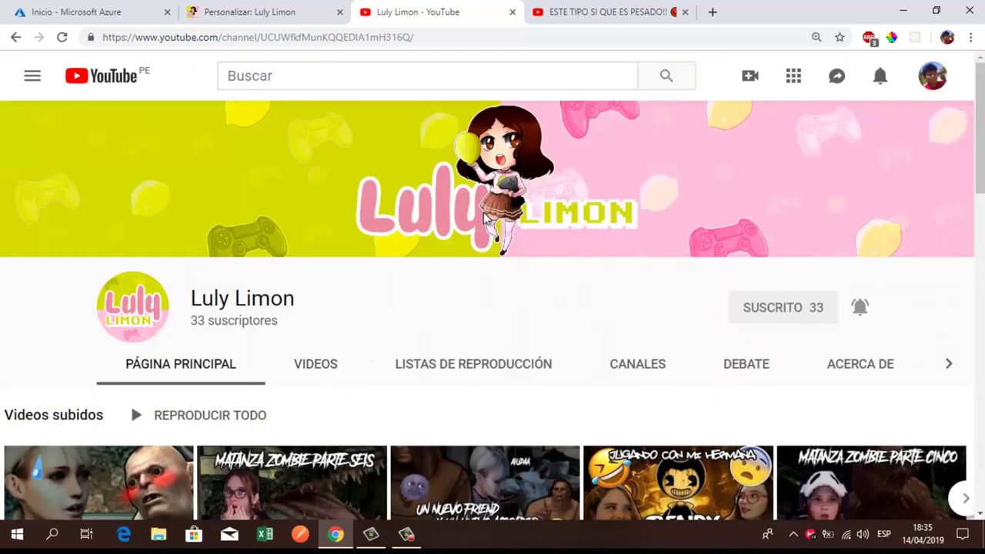
{"action": "scroll", "coordinate": [484, 221], "scroll_direction": "down", "scroll_amount": 8}
{"action": "scroll", "coordinate": [484, 221], "scroll_direction": "up", "scroll_amount": 10}
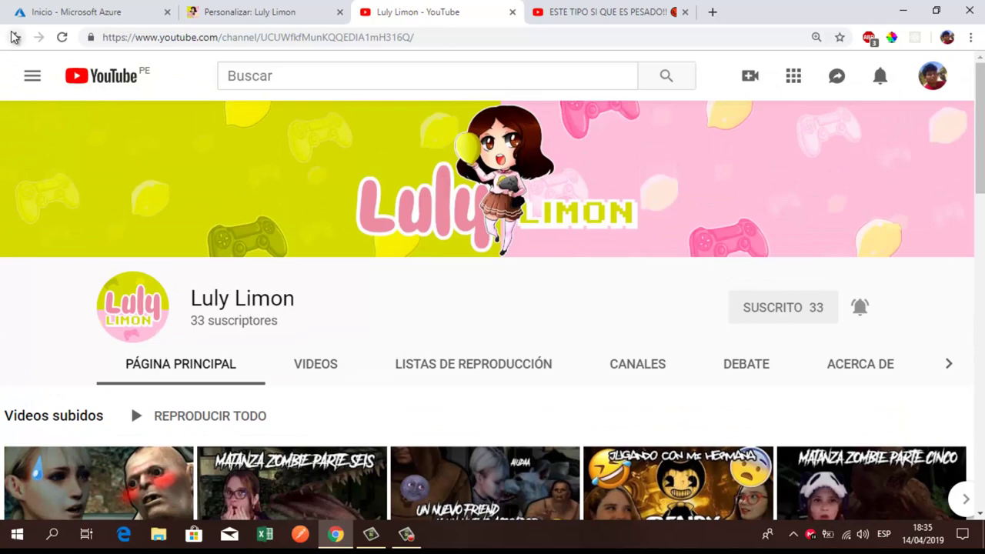
{"action": "left_click", "coordinate": [14, 37]}
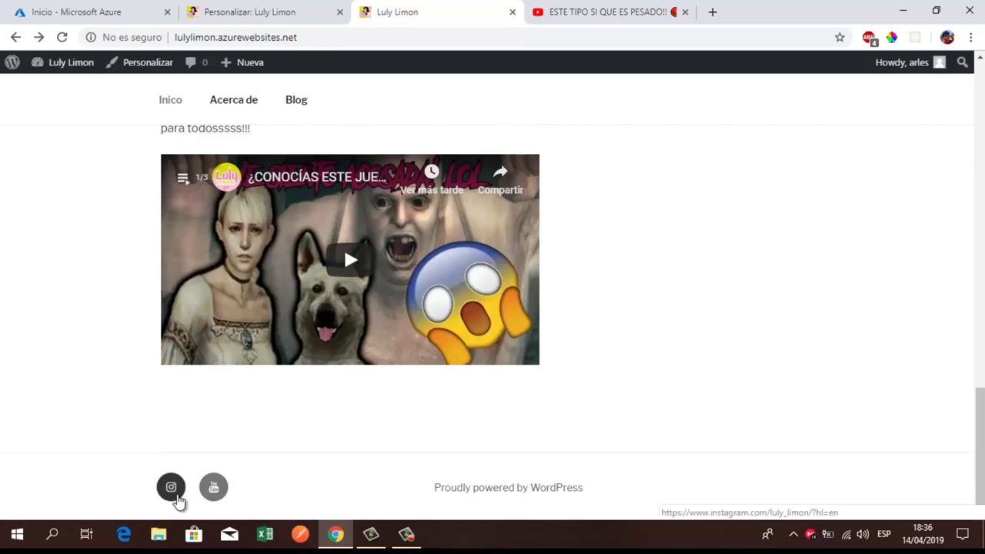
{"action": "scroll", "coordinate": [177, 501], "scroll_direction": "up", "scroll_amount": 15}
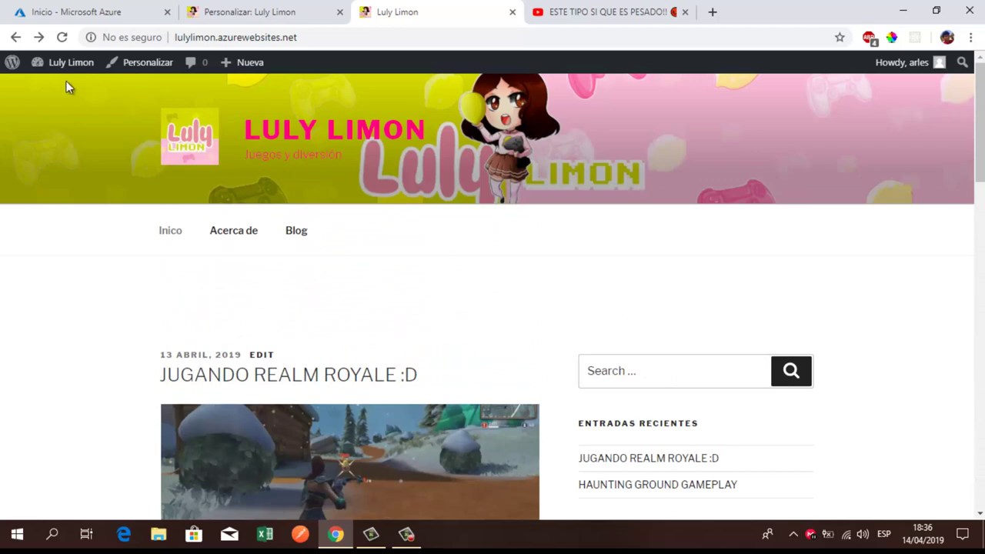
{"action": "mouse_move", "coordinate": [49, 73]}
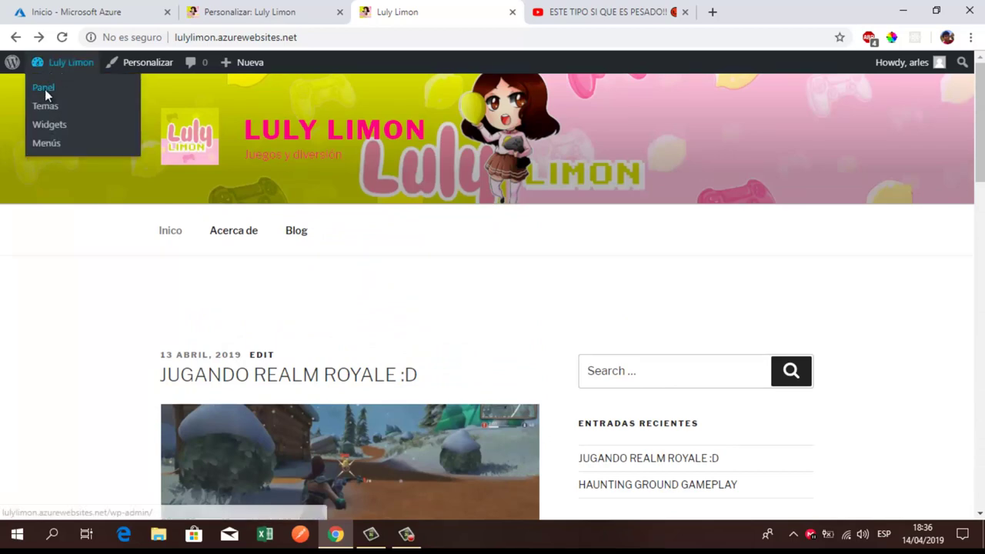
Step: Open Apariencia > Menús from the dashboard, show its screen options, then return to the customizer
{"action": "left_click", "coordinate": [44, 89]}
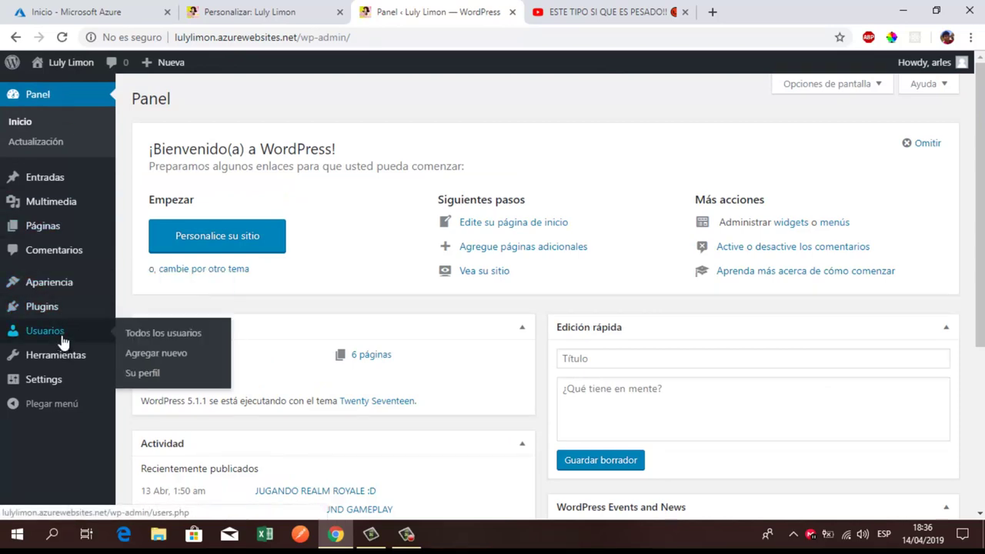
{"action": "mouse_move", "coordinate": [61, 291]}
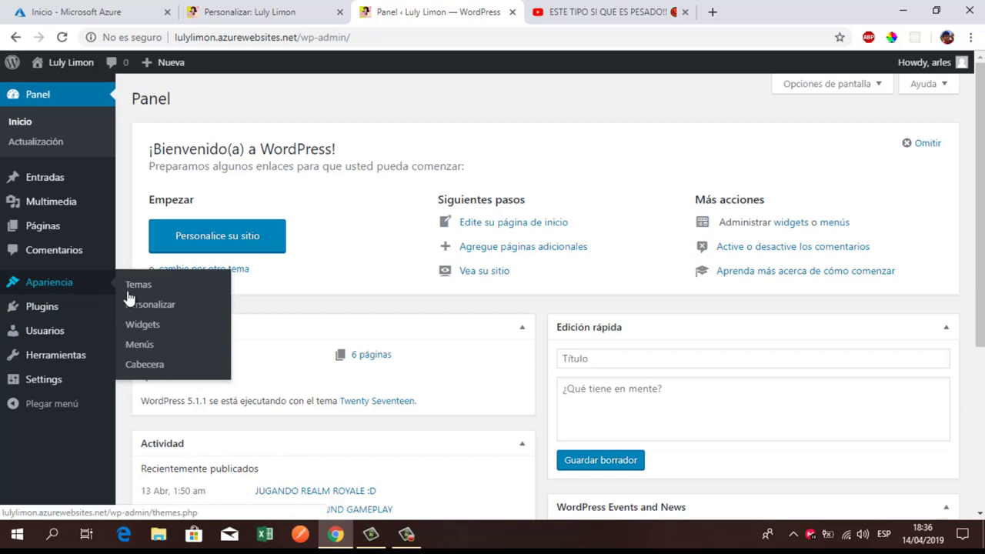
{"action": "left_click", "coordinate": [58, 287]}
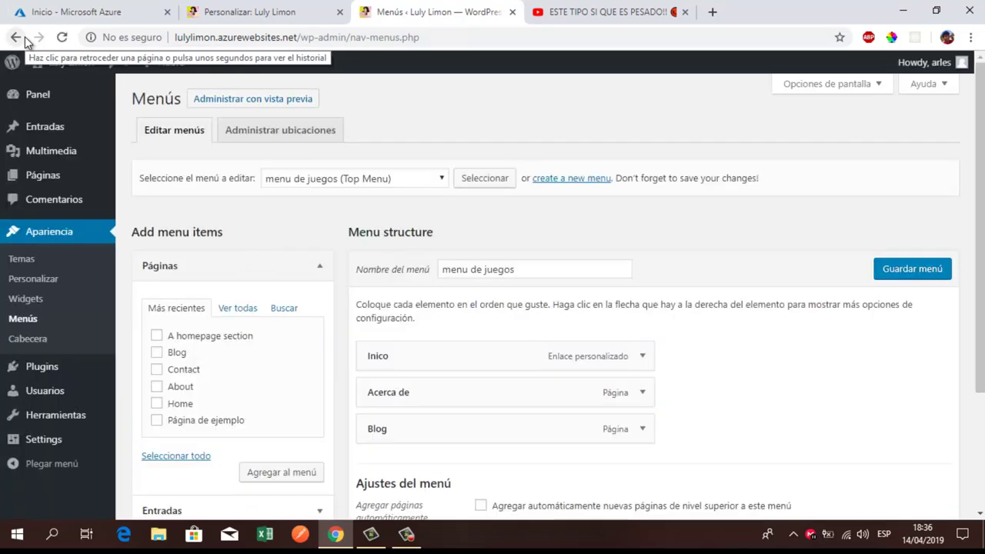
{"action": "left_click", "coordinate": [830, 86]}
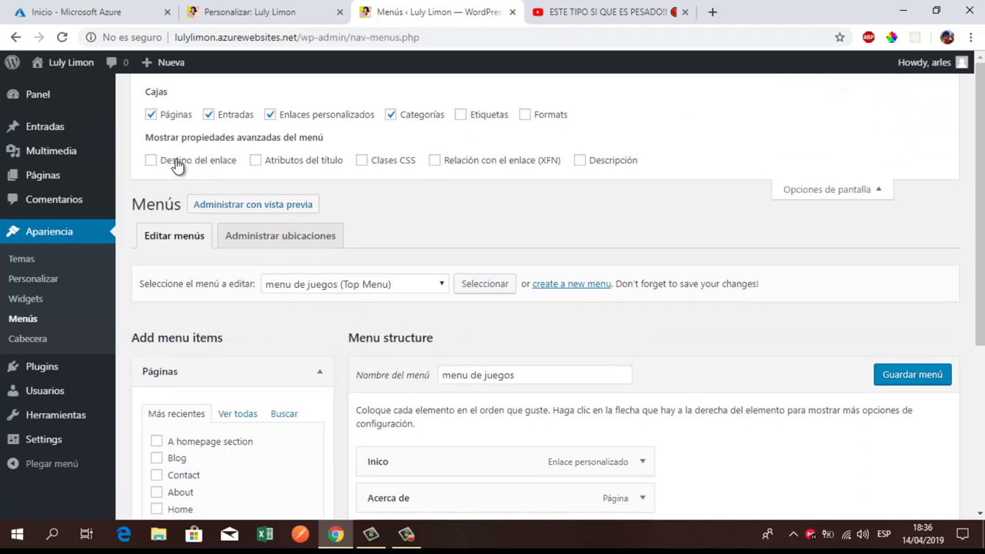
{"action": "left_click", "coordinate": [223, 14]}
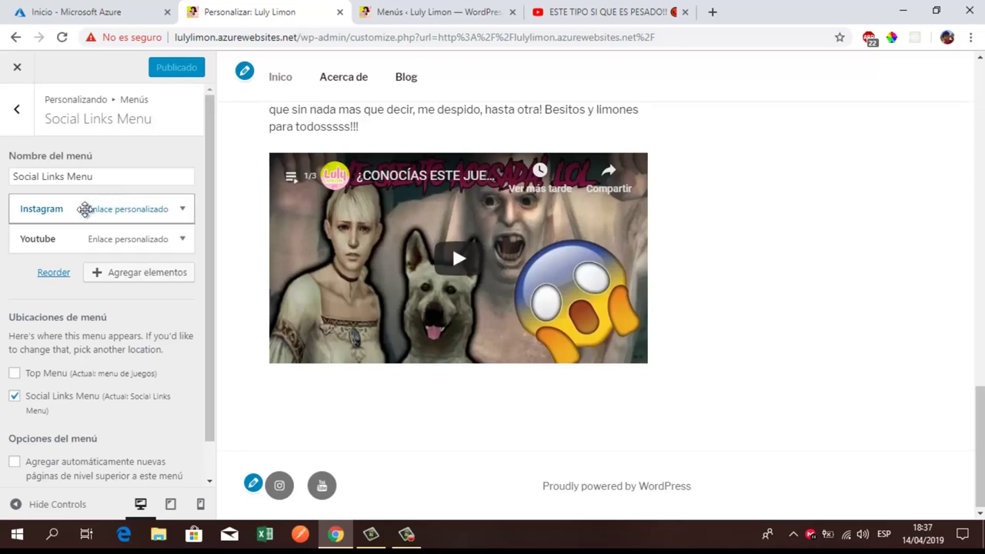
Step: Review the Instagram and Youtube link details, then reload the customizer back to its main panel
{"action": "left_click", "coordinate": [114, 205]}
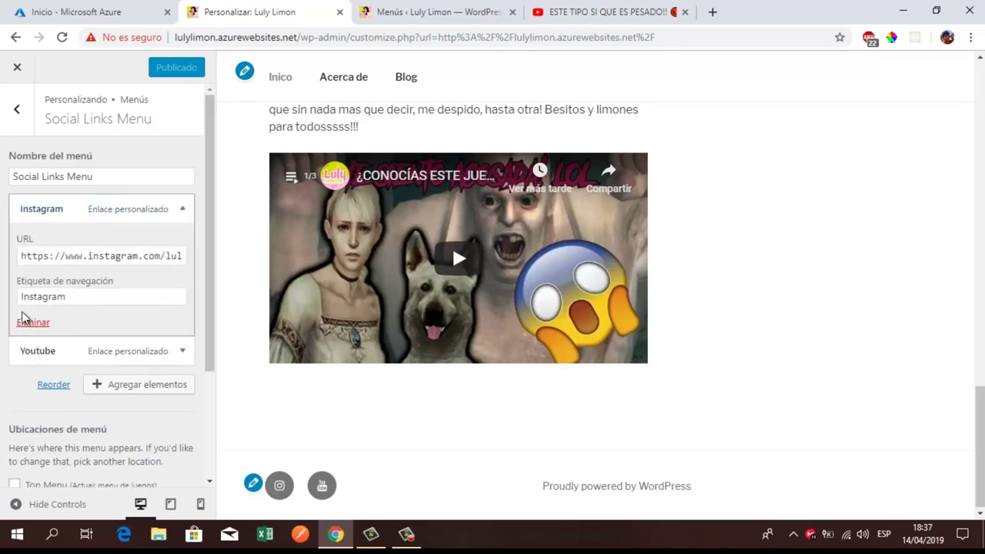
{"action": "left_click", "coordinate": [54, 350]}
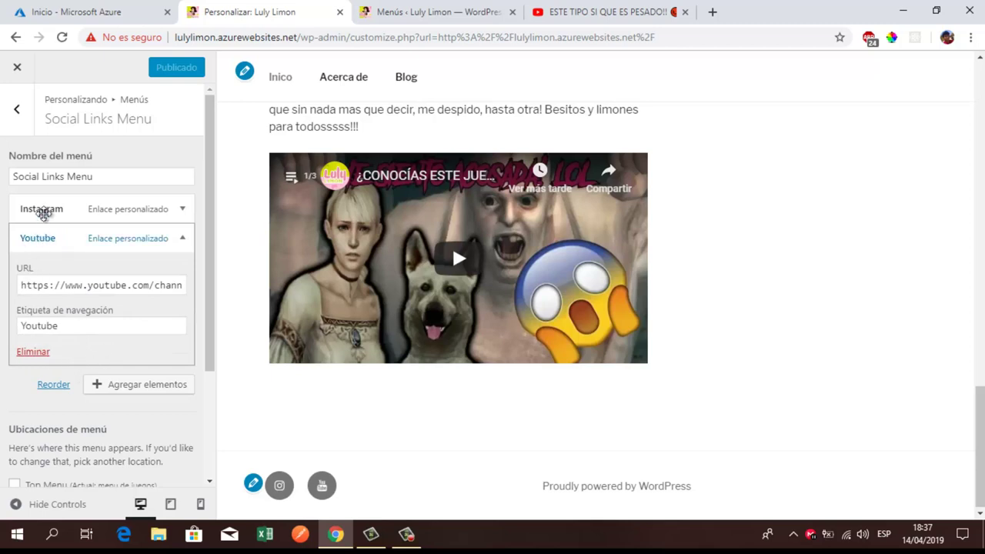
{"action": "left_click", "coordinate": [43, 211]}
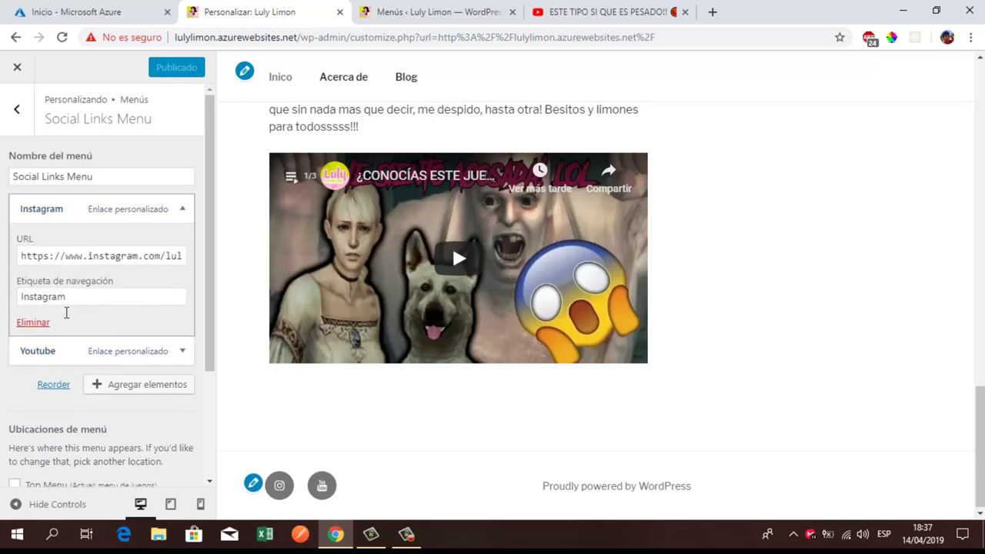
{"action": "left_click", "coordinate": [40, 210]}
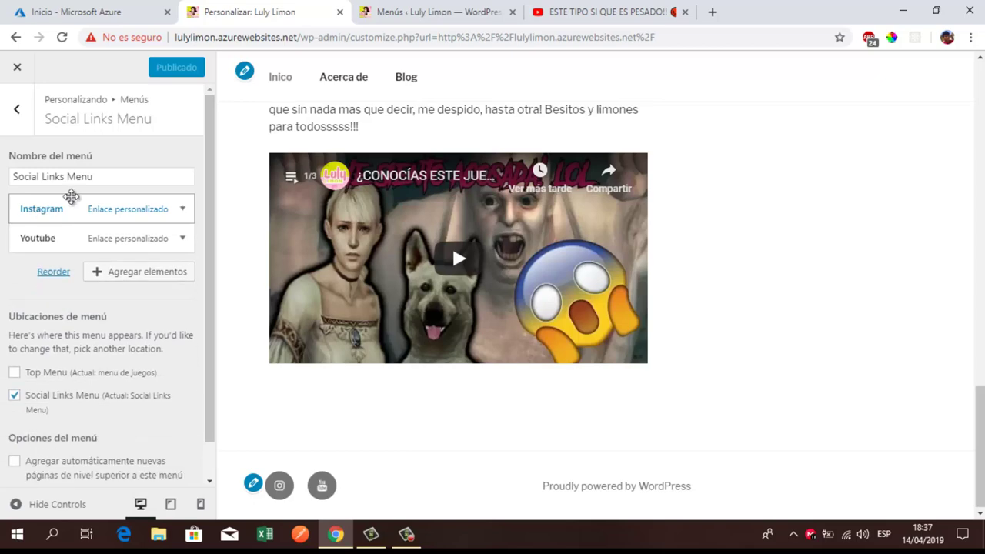
{"action": "left_click", "coordinate": [413, 10]}
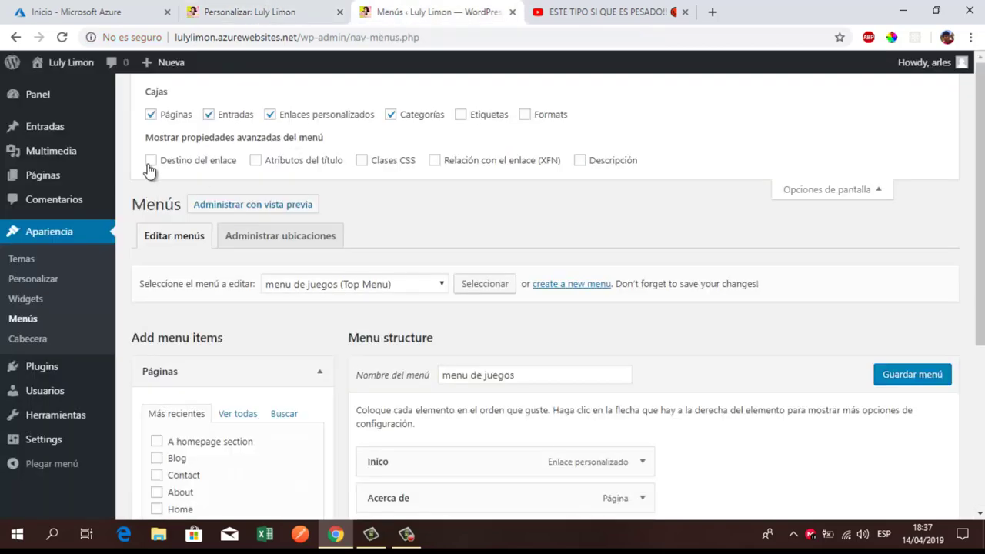
{"action": "left_click", "coordinate": [258, 12]}
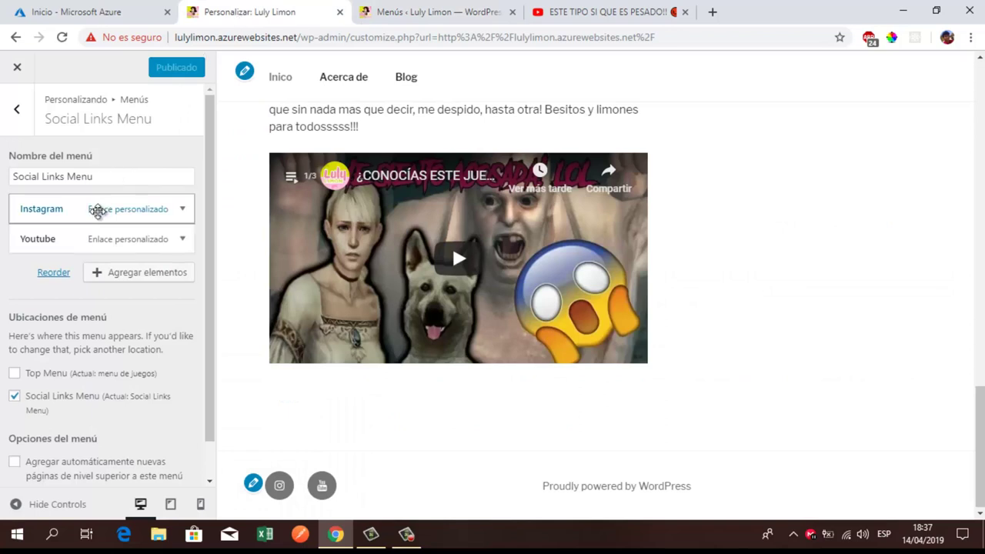
{"action": "left_click", "coordinate": [97, 210]}
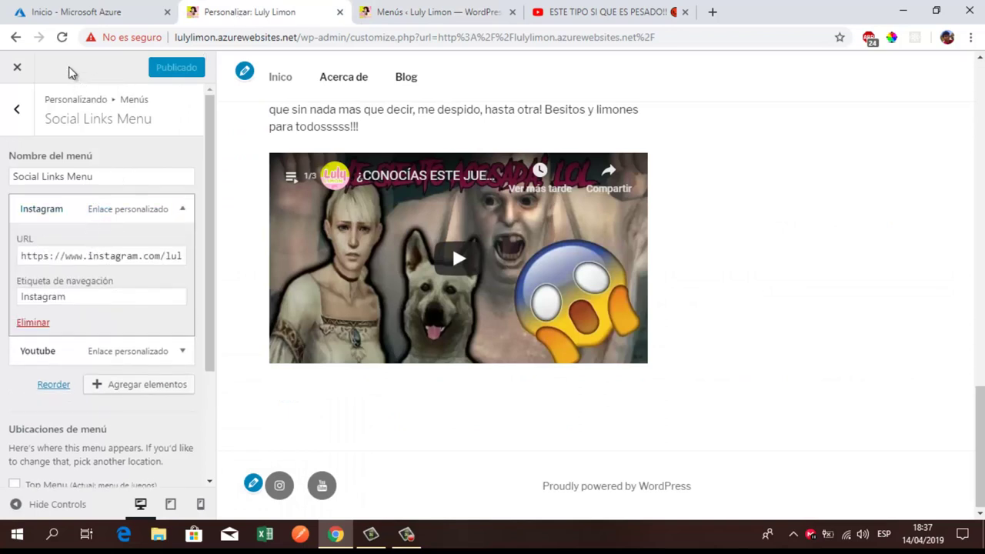
{"action": "left_click", "coordinate": [64, 44]}
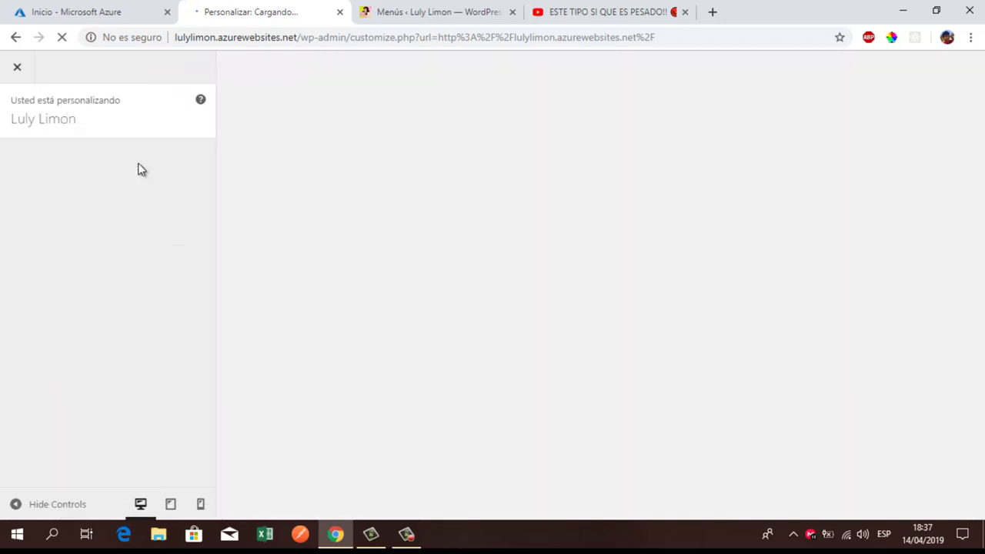
Step: Open Menús > Social Links Menu in the customizer and expand the Instagram link
{"action": "left_click", "coordinate": [446, 13]}
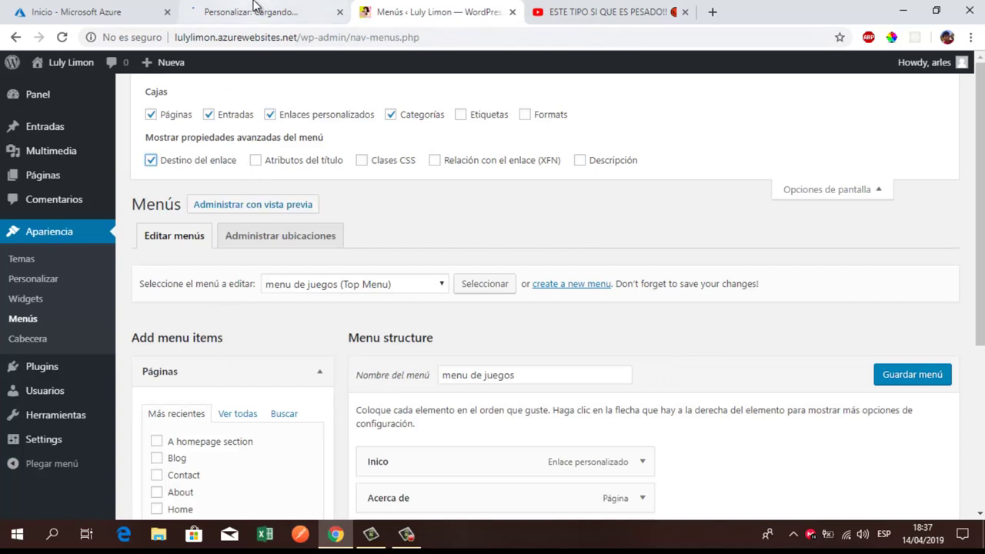
{"action": "left_click", "coordinate": [245, 13]}
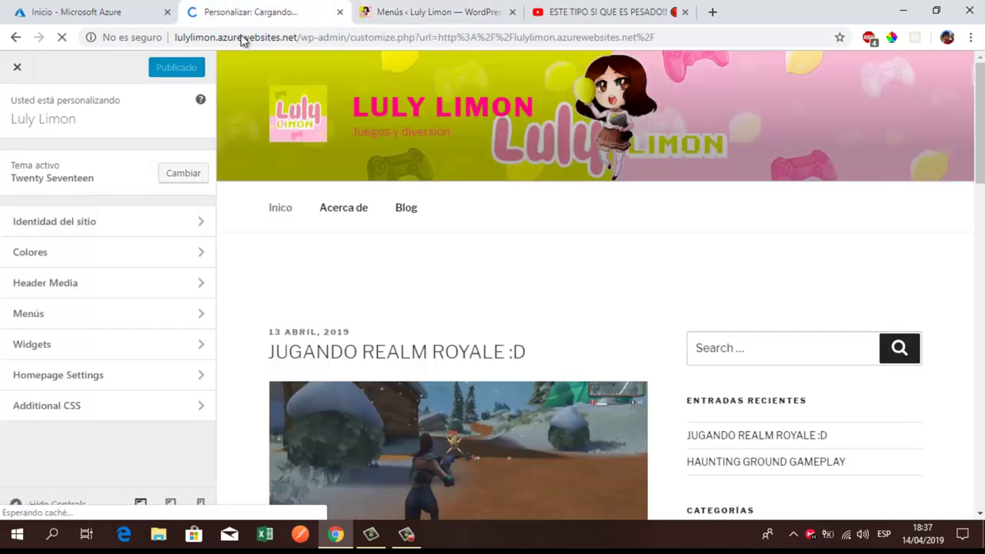
{"action": "left_click", "coordinate": [82, 313]}
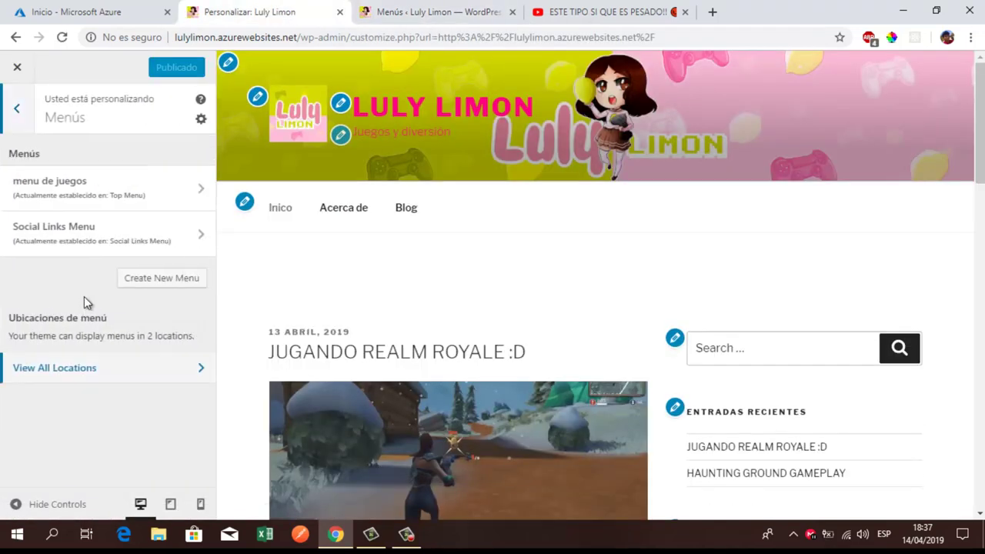
{"action": "left_click", "coordinate": [103, 233]}
{"action": "left_click", "coordinate": [94, 216]}
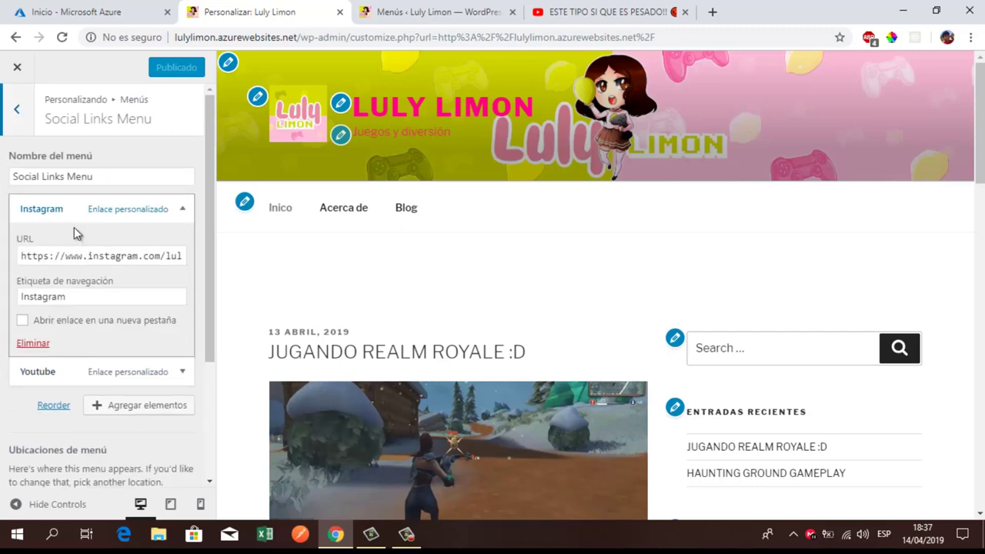
{"action": "left_click", "coordinate": [396, 11]}
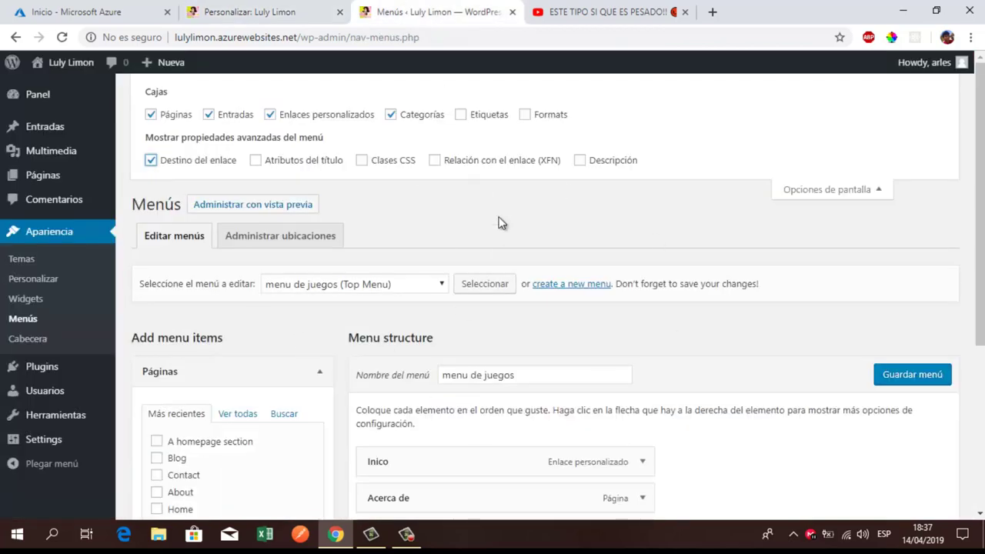
{"action": "scroll", "coordinate": [532, 352], "scroll_direction": "down", "scroll_amount": 4}
{"action": "scroll", "coordinate": [536, 359], "scroll_direction": "up", "scroll_amount": 4}
{"action": "left_click", "coordinate": [251, 11]}
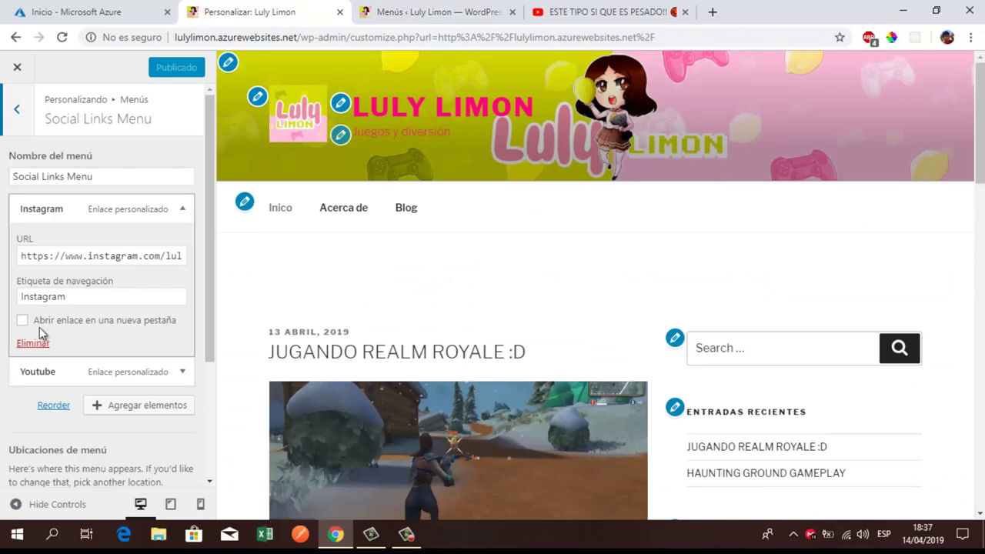
Step: Set both Instagram and Youtube links to 'Abrir enlace en una nueva pestaña' and publish
{"action": "left_click", "coordinate": [23, 320]}
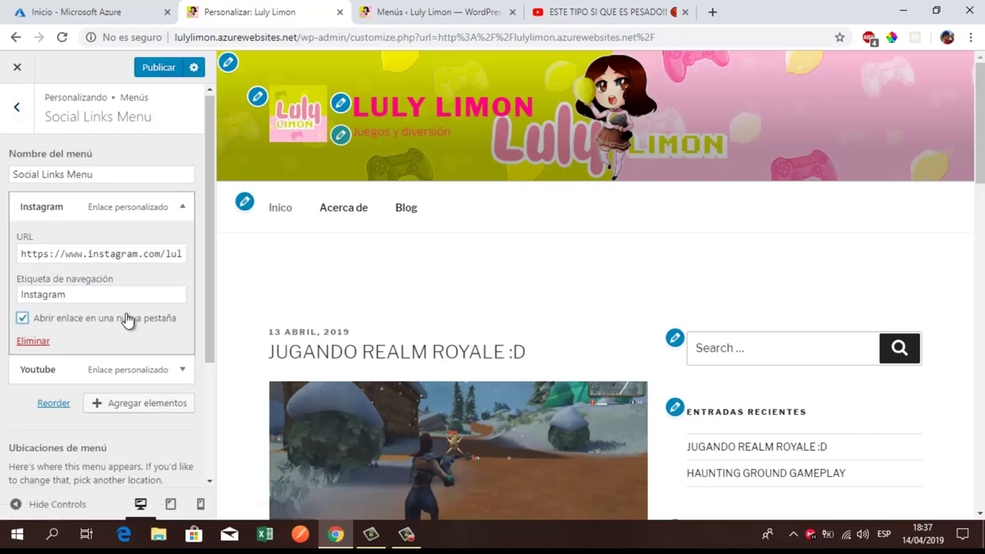
{"action": "scroll", "coordinate": [128, 320], "scroll_direction": "down", "scroll_amount": 2}
{"action": "scroll", "coordinate": [92, 315], "scroll_direction": "up", "scroll_amount": 1}
{"action": "left_click", "coordinate": [72, 304]}
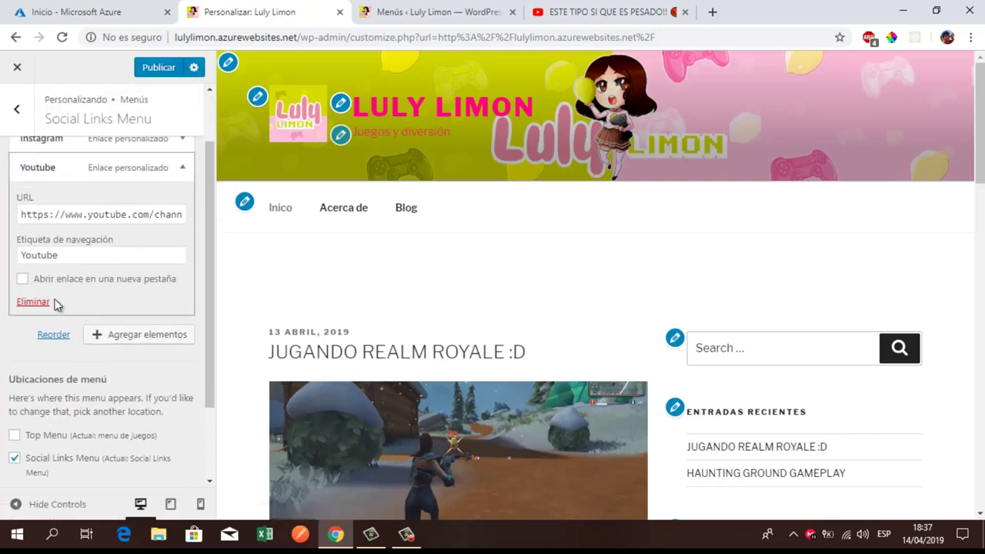
{"action": "left_click", "coordinate": [21, 281]}
{"action": "scroll", "coordinate": [108, 293], "scroll_direction": "up", "scroll_amount": 1}
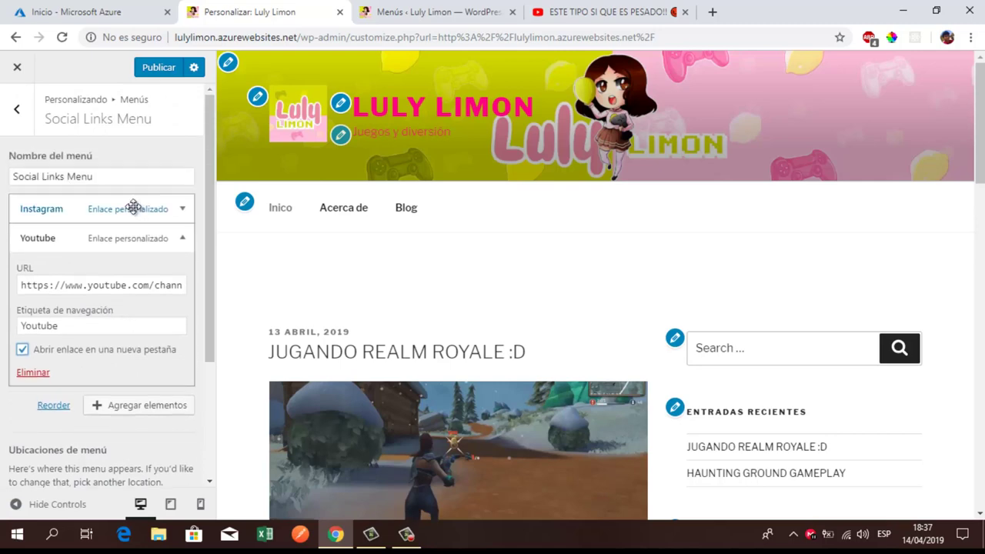
{"action": "left_click", "coordinate": [159, 67]}
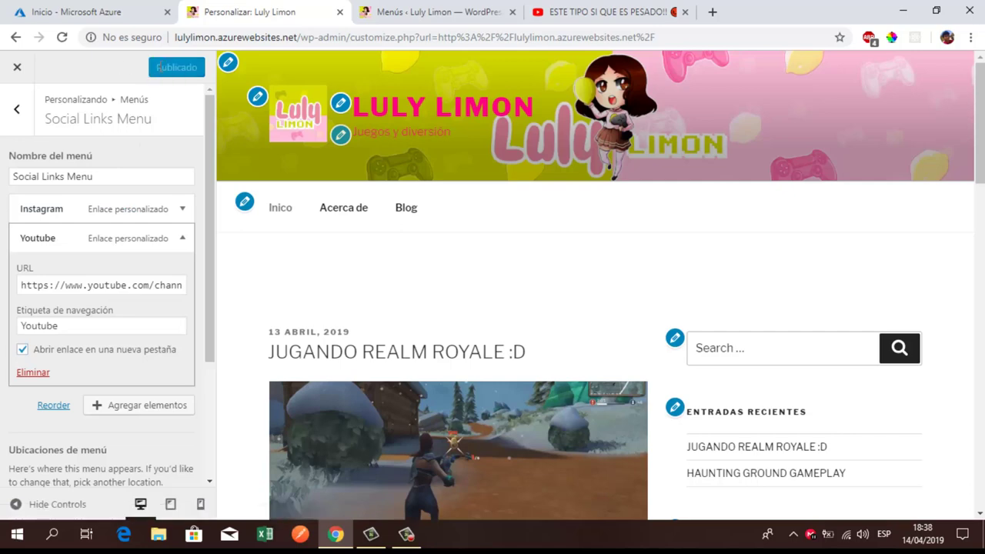
{"action": "left_click", "coordinate": [399, 9]}
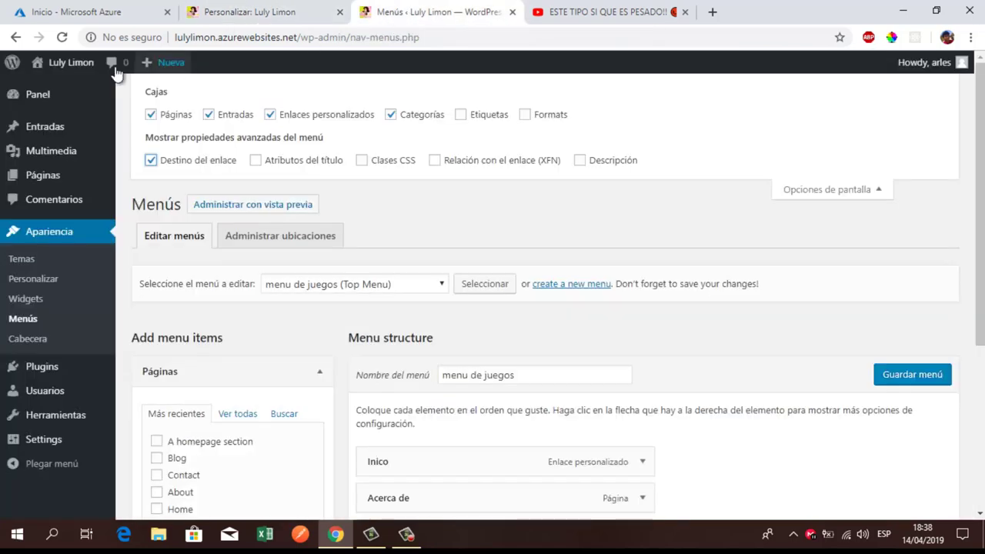
Step: Visit the live site and confirm the footer Instagram icon opens in a new tab, then close it
{"action": "left_click", "coordinate": [56, 85]}
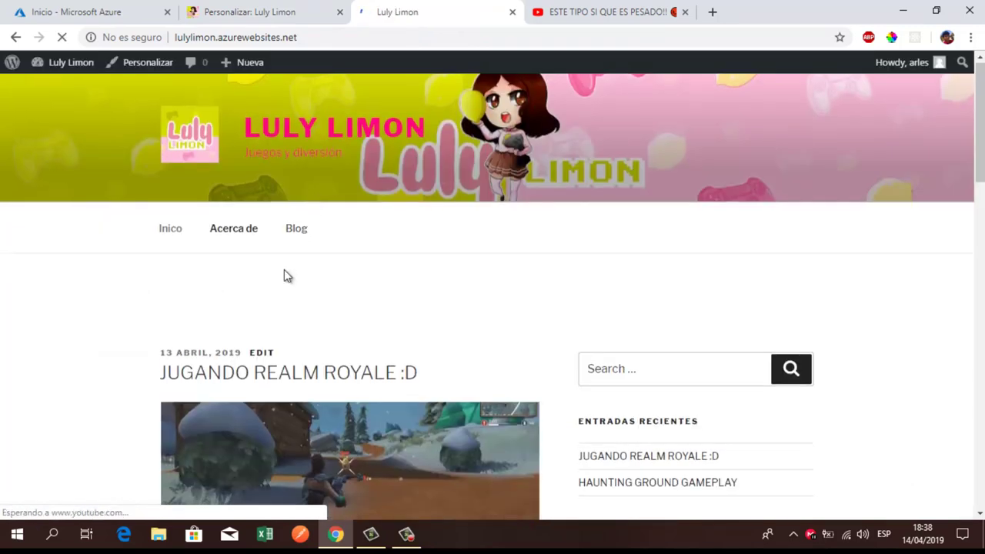
{"action": "scroll", "coordinate": [284, 269], "scroll_direction": "down", "scroll_amount": 5}
{"action": "scroll", "coordinate": [284, 276], "scroll_direction": "down", "scroll_amount": 10}
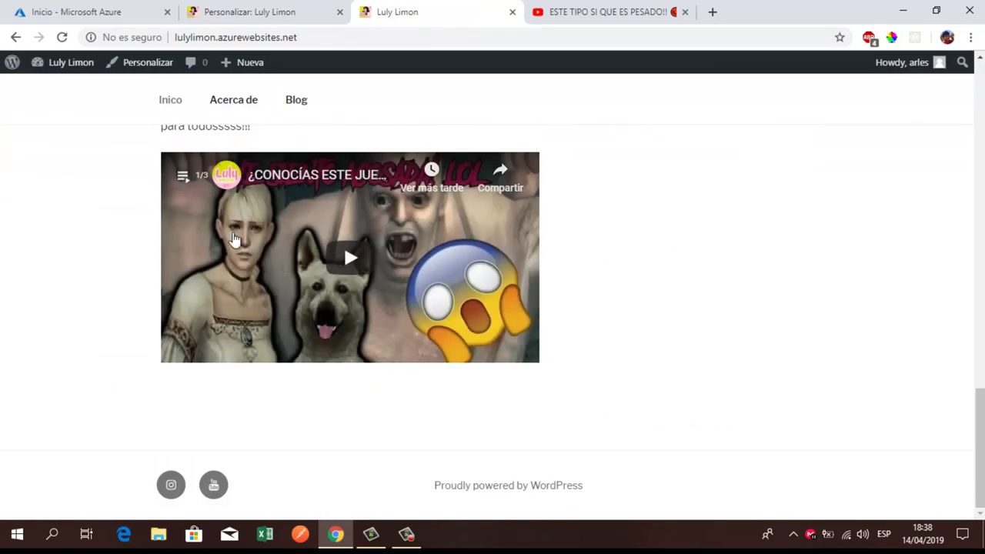
{"action": "left_click", "coordinate": [173, 493]}
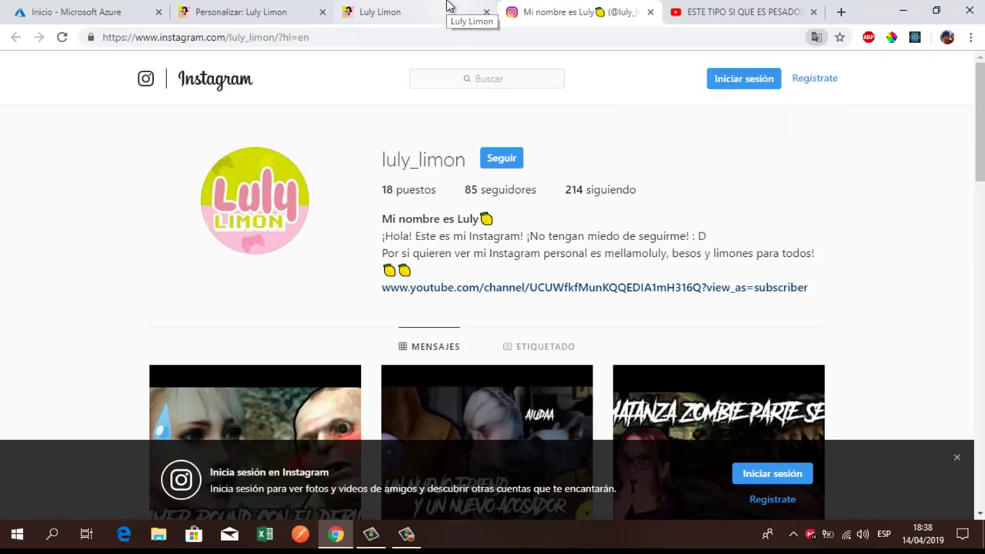
{"action": "left_click", "coordinate": [448, 8]}
{"action": "left_click", "coordinate": [628, 12]}
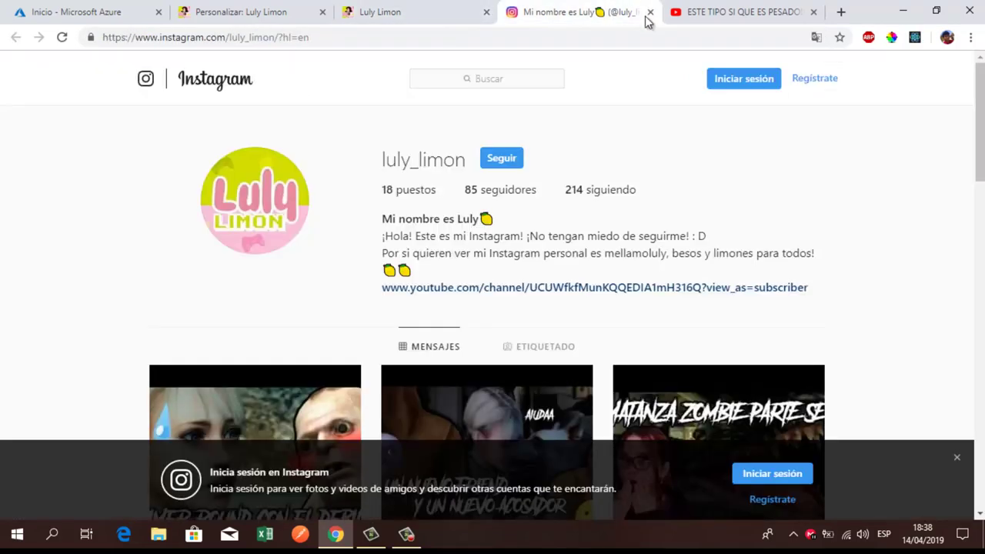
{"action": "left_click", "coordinate": [649, 13]}
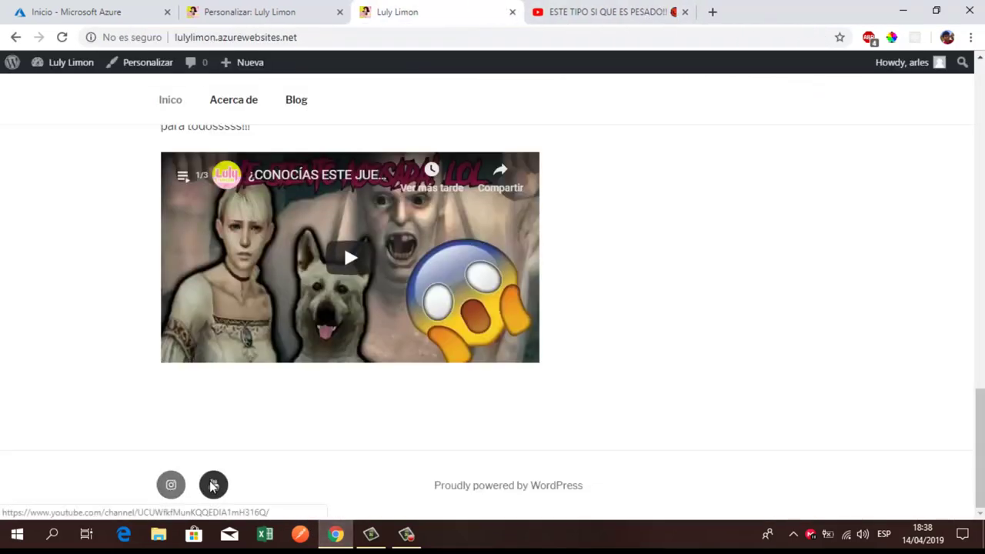
Step: Confirm the footer YouTube icon opens in a new tab, close it, and return to the site
{"action": "left_click", "coordinate": [213, 485]}
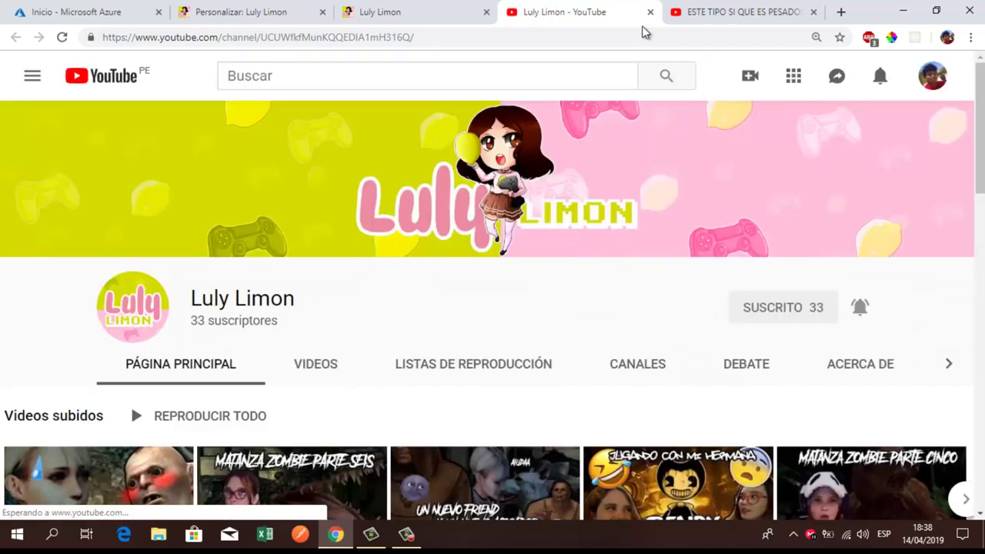
{"action": "left_click", "coordinate": [650, 13]}
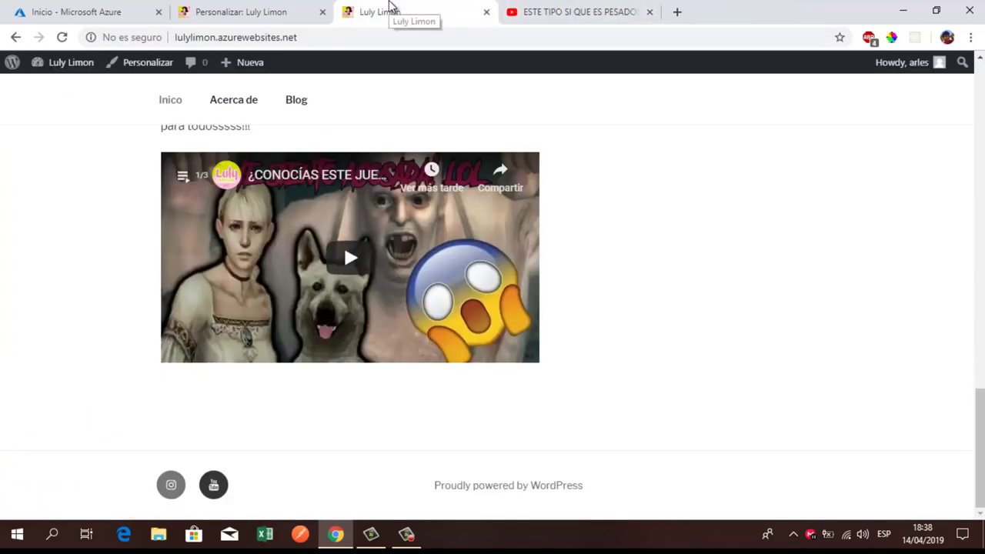
{"action": "left_click", "coordinate": [241, 6]}
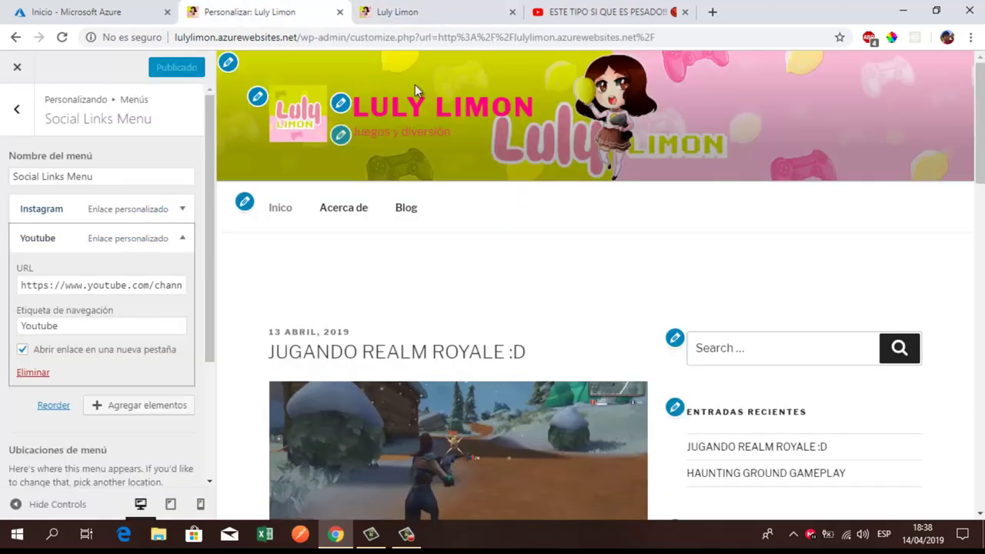
{"action": "left_click", "coordinate": [365, 7]}
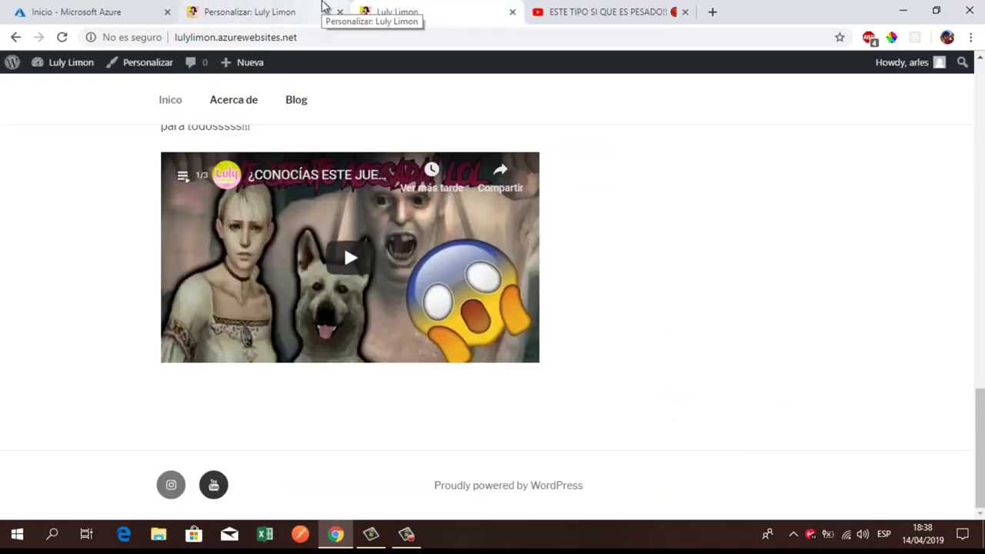
{"action": "left_click", "coordinate": [323, 6]}
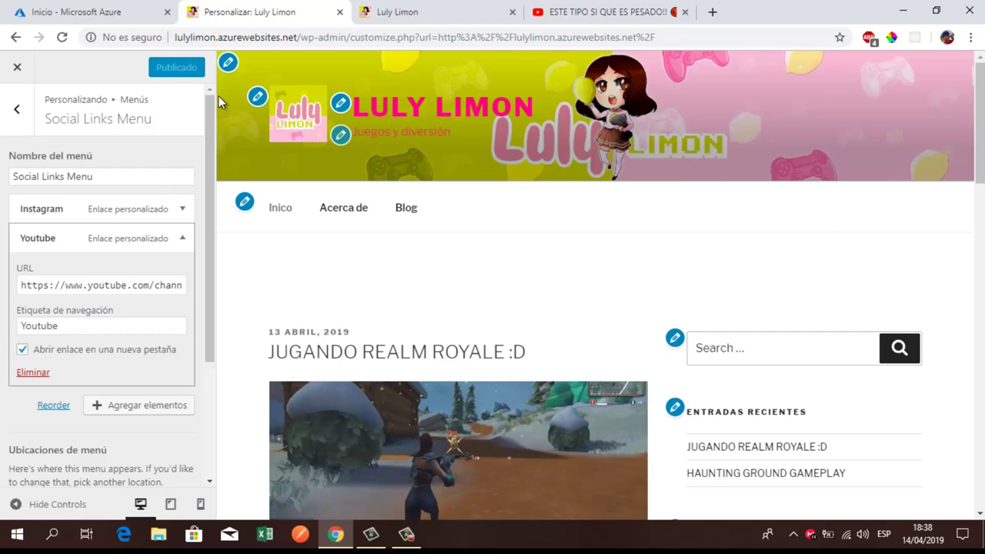
{"action": "left_click", "coordinate": [447, 9]}
{"action": "scroll", "coordinate": [122, 239], "scroll_direction": "up", "scroll_amount": 4}
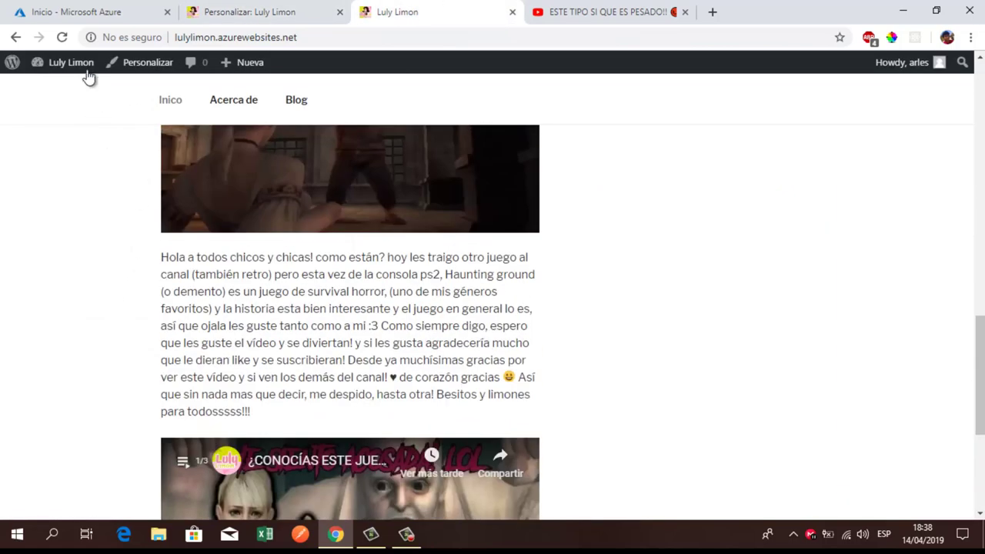
Step: Visit the WordPress dashboard and the Apariencia > Menús entry, then go back to the Customizer
{"action": "mouse_move", "coordinate": [67, 65]}
{"action": "left_click", "coordinate": [54, 90]}
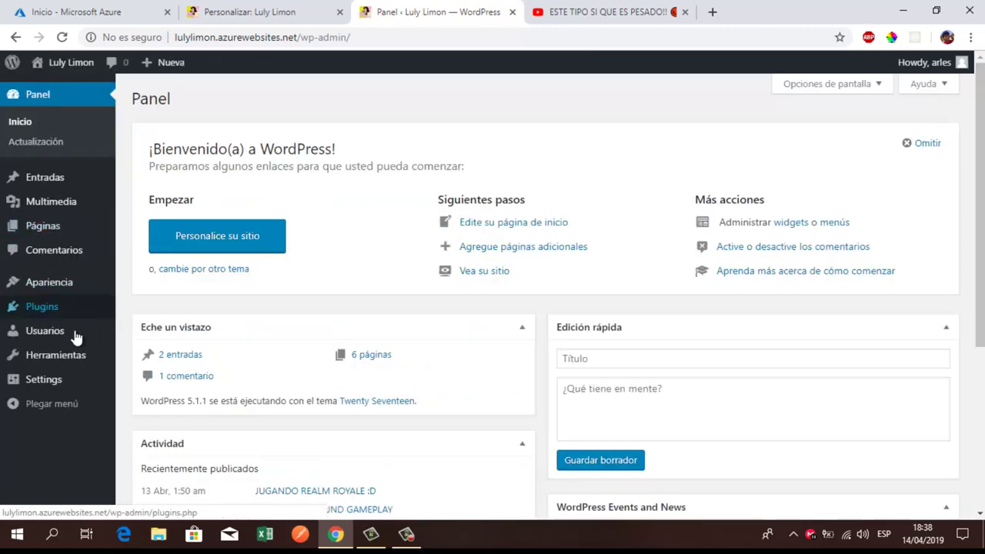
{"action": "mouse_move", "coordinate": [56, 314]}
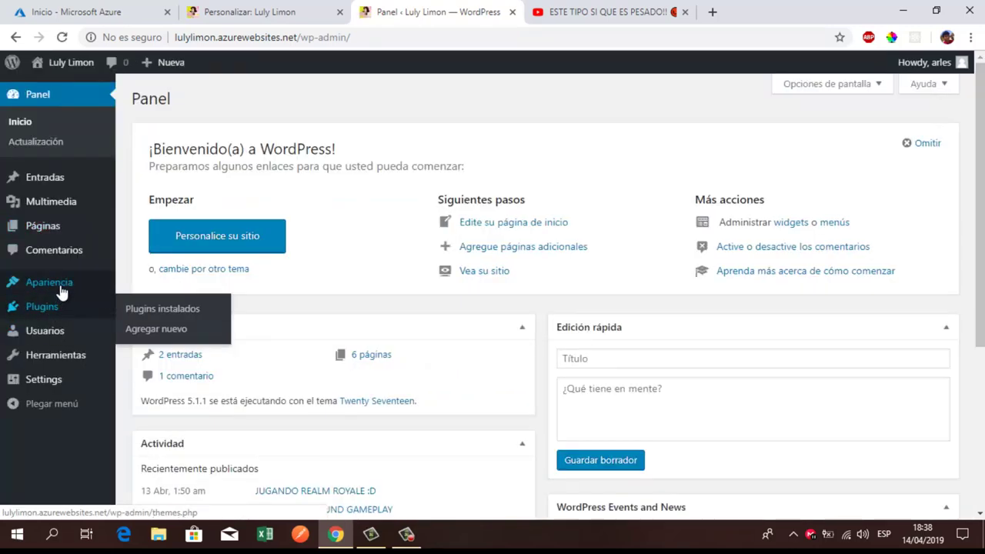
{"action": "mouse_move", "coordinate": [71, 222]}
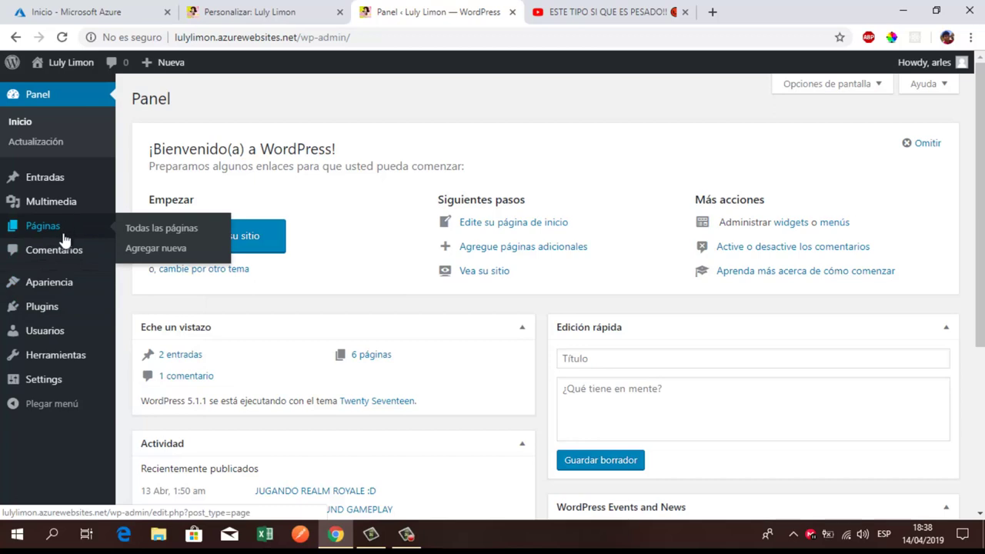
{"action": "mouse_move", "coordinate": [66, 292]}
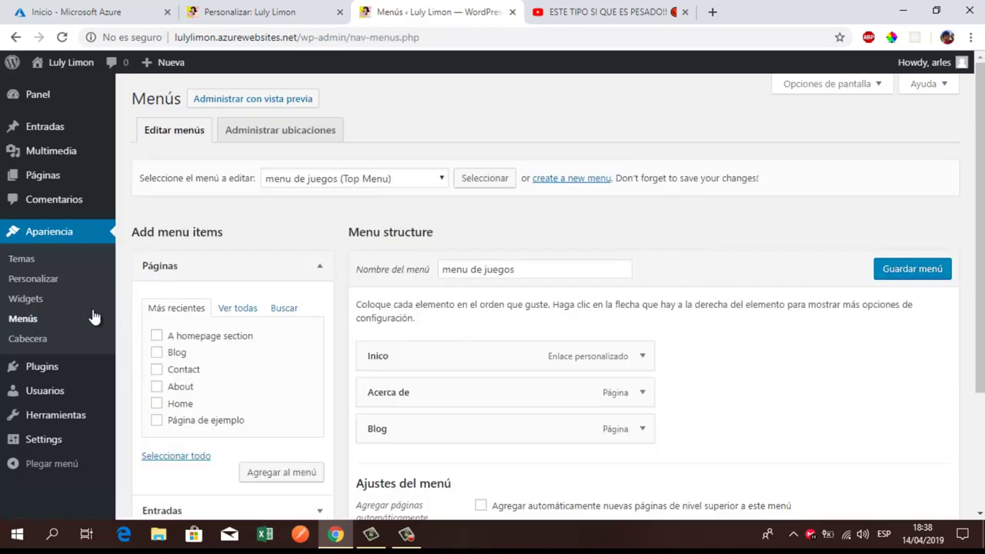
{"action": "left_click", "coordinate": [262, 12]}
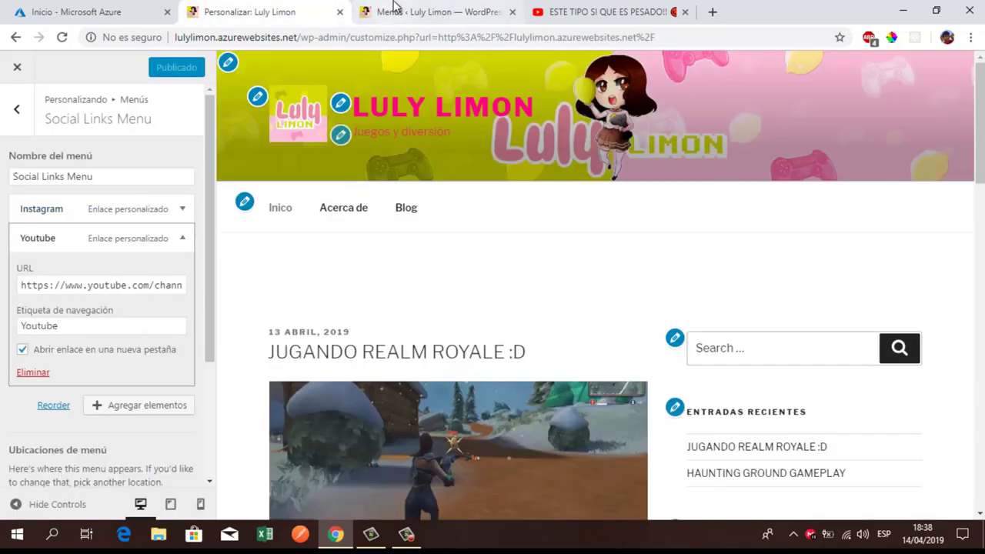
Step: Glance over the admin Menús page, then return to the Customizer
{"action": "left_click", "coordinate": [431, 11]}
{"action": "scroll", "coordinate": [248, 324], "scroll_direction": "down", "scroll_amount": 1}
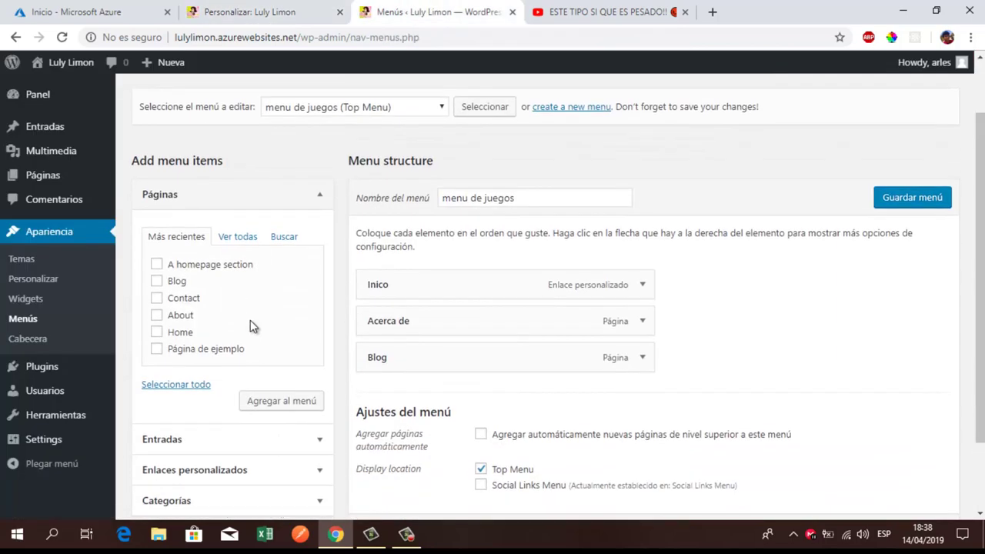
{"action": "scroll", "coordinate": [248, 323], "scroll_direction": "up", "scroll_amount": 1}
{"action": "left_click", "coordinate": [262, 9]}
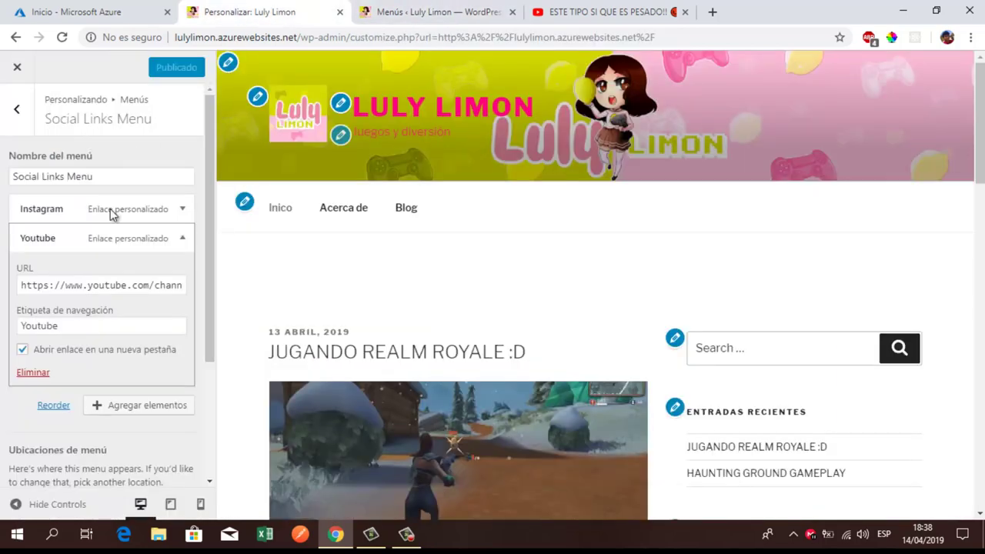
Step: Expand the Inico item in 'menu de juegos', then open Screen Options on the admin Menús page
{"action": "left_click", "coordinate": [19, 112]}
{"action": "left_click", "coordinate": [48, 180]}
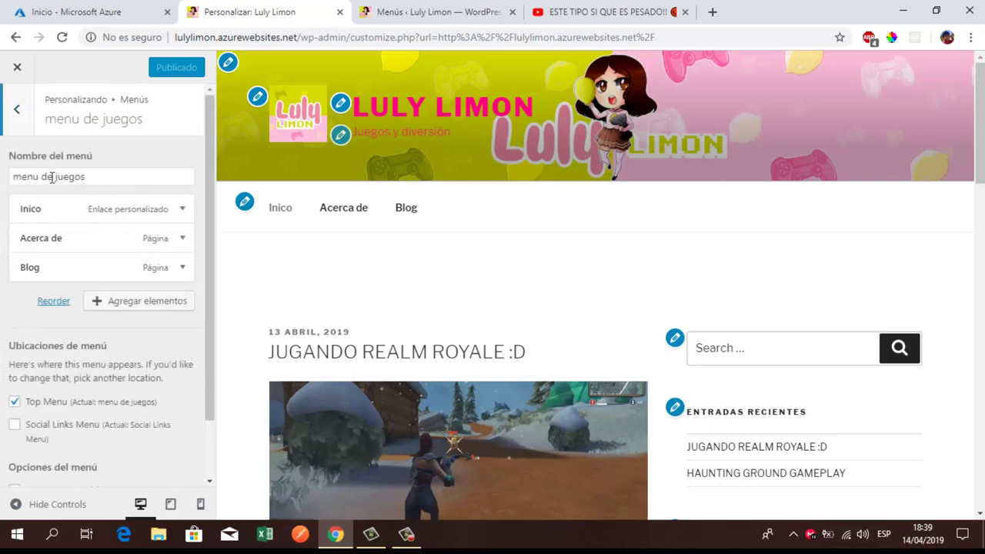
{"action": "left_click", "coordinate": [56, 213]}
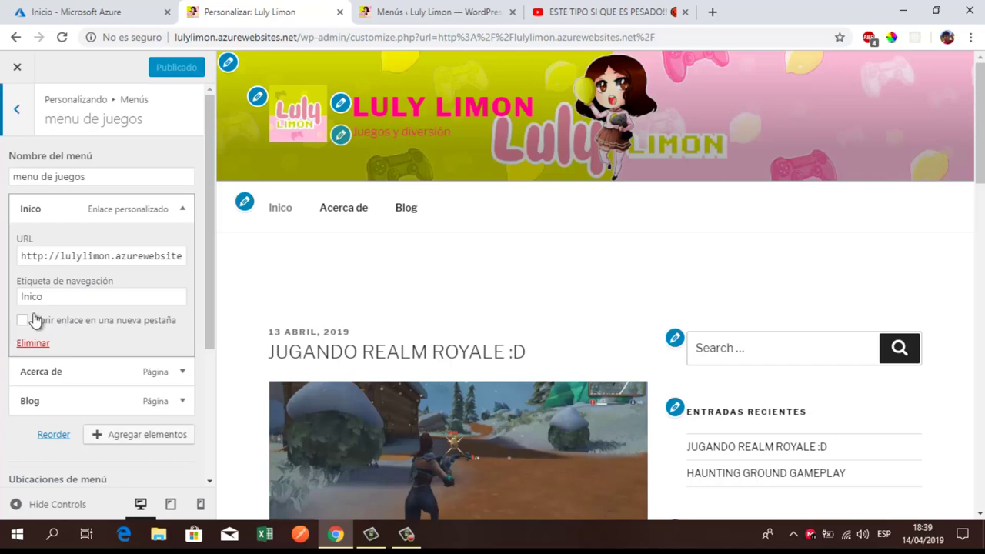
{"action": "left_click", "coordinate": [444, 15]}
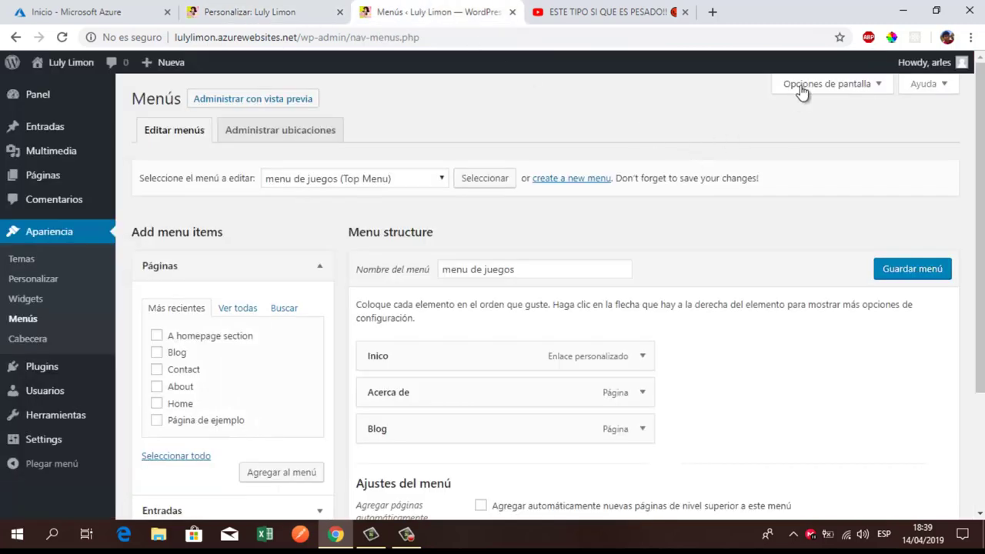
{"action": "left_click", "coordinate": [804, 86]}
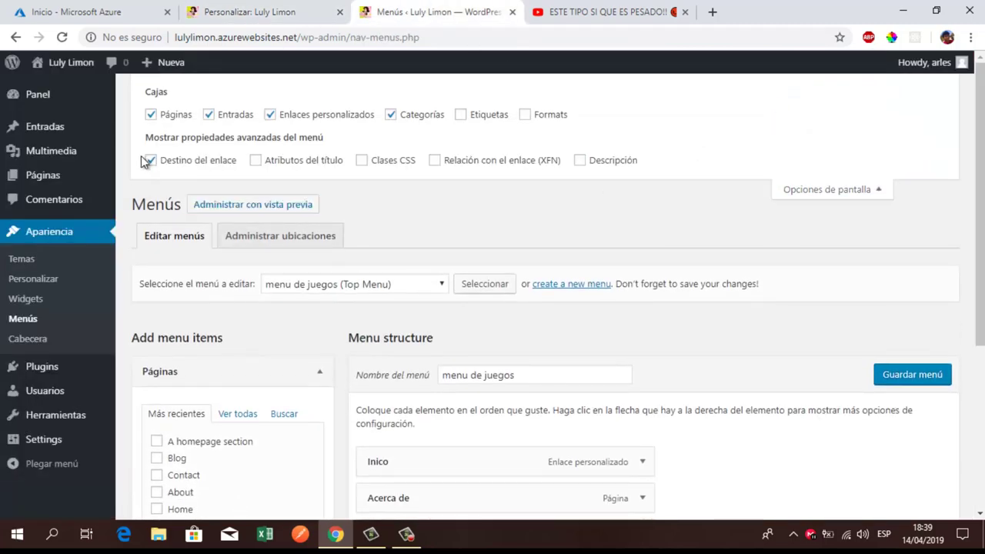
Step: Confirm 'Destino del enlace' is enabled in Screen Options and go back to the Customizer
{"action": "left_click_drag", "start_coordinate": [139, 162], "coordinate": [223, 166]}
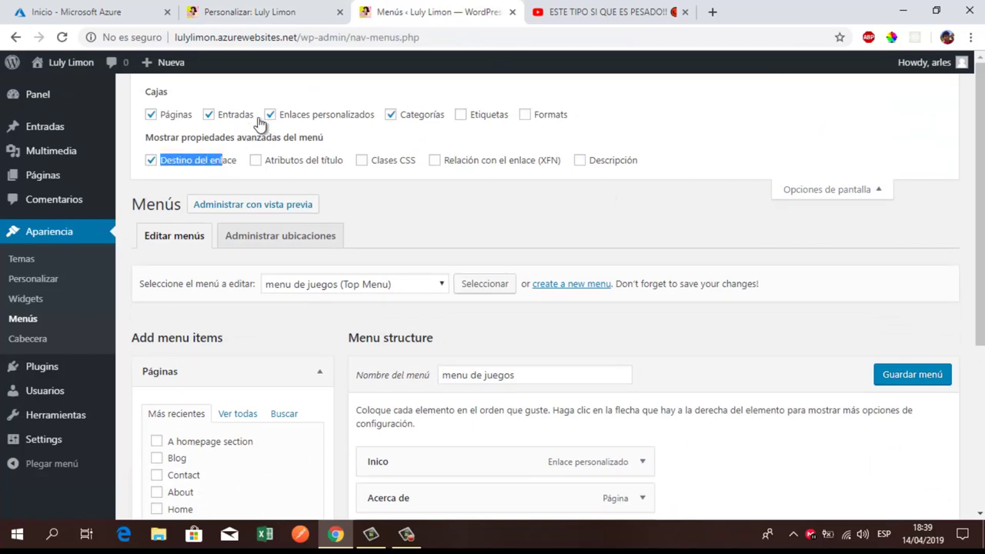
{"action": "left_click", "coordinate": [280, 9]}
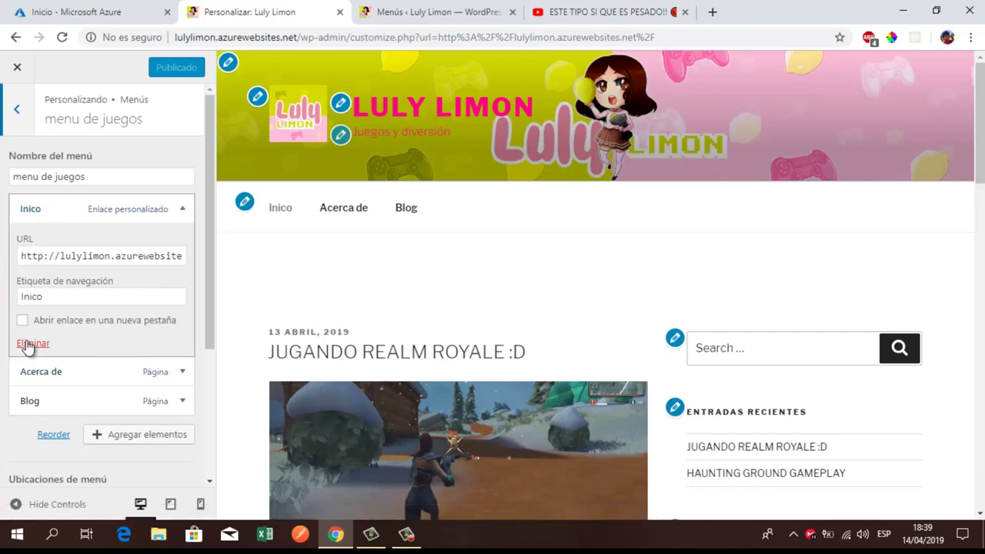
Step: Set the Inico link to 'Abrir enlace en una nueva pestaña', test it in the preview, and publish
{"action": "left_click", "coordinate": [279, 214]}
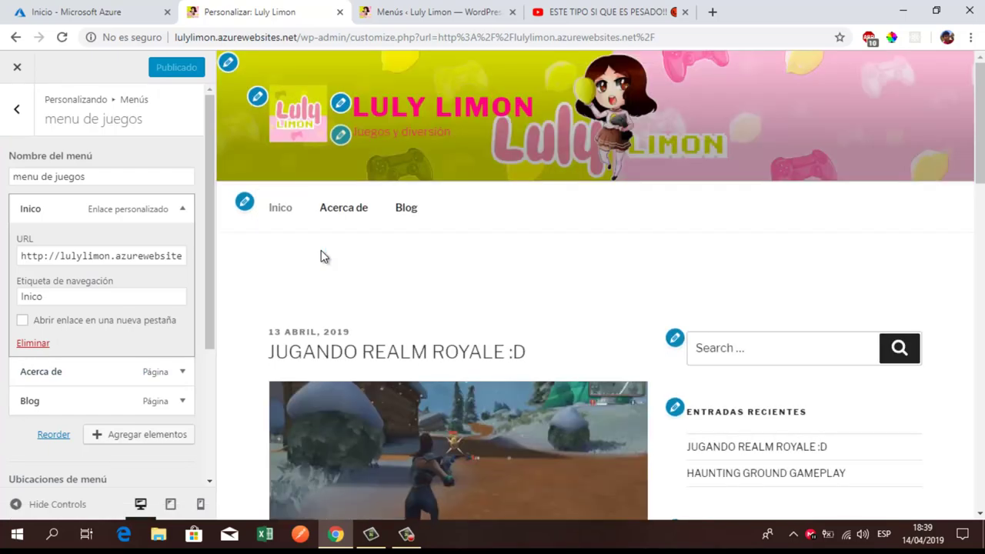
{"action": "left_click", "coordinate": [351, 215]}
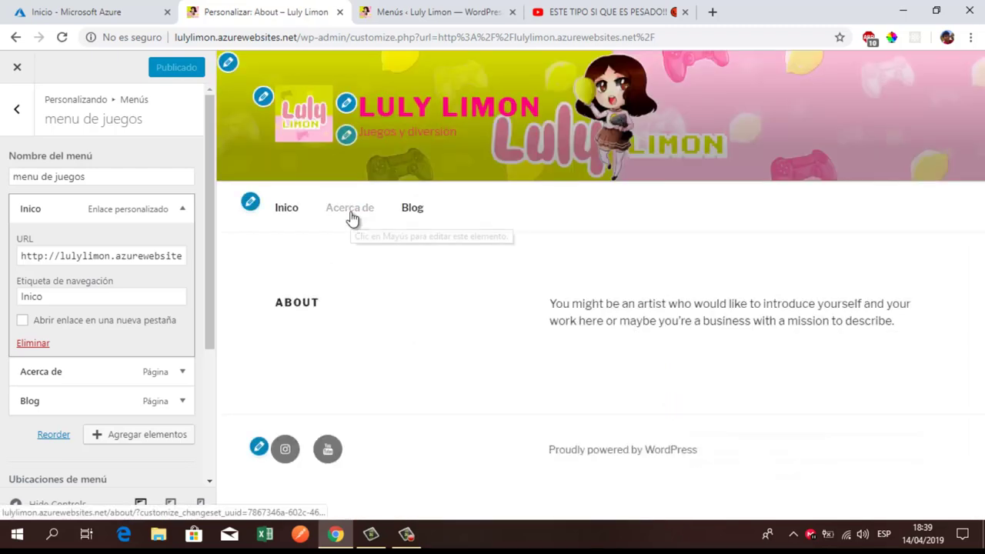
{"action": "left_click", "coordinate": [22, 322]}
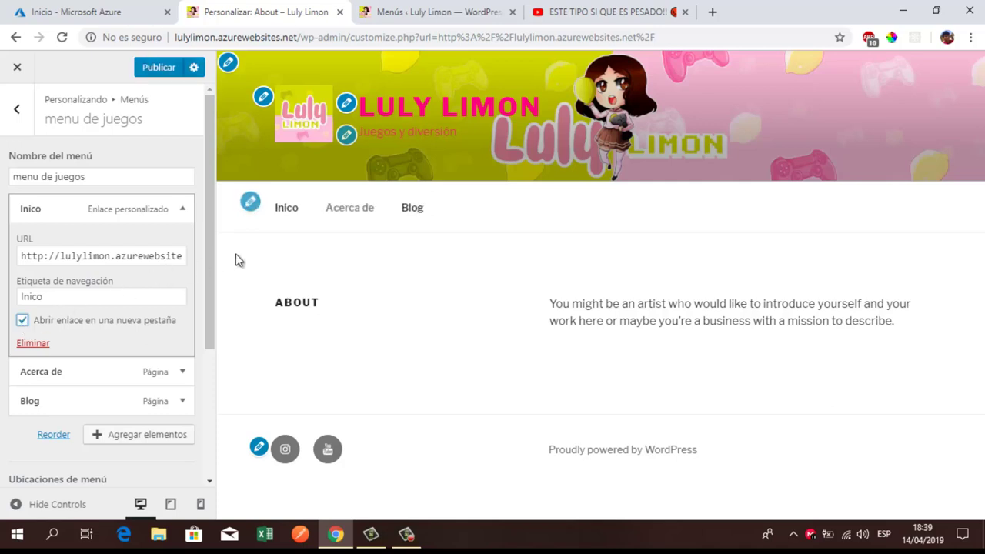
{"action": "left_click", "coordinate": [295, 219]}
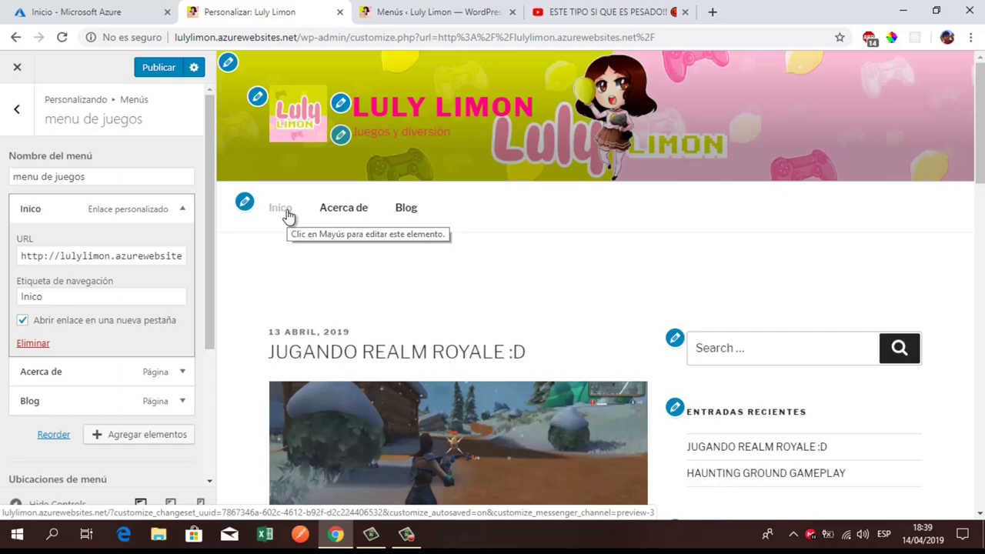
{"action": "left_click", "coordinate": [287, 216]}
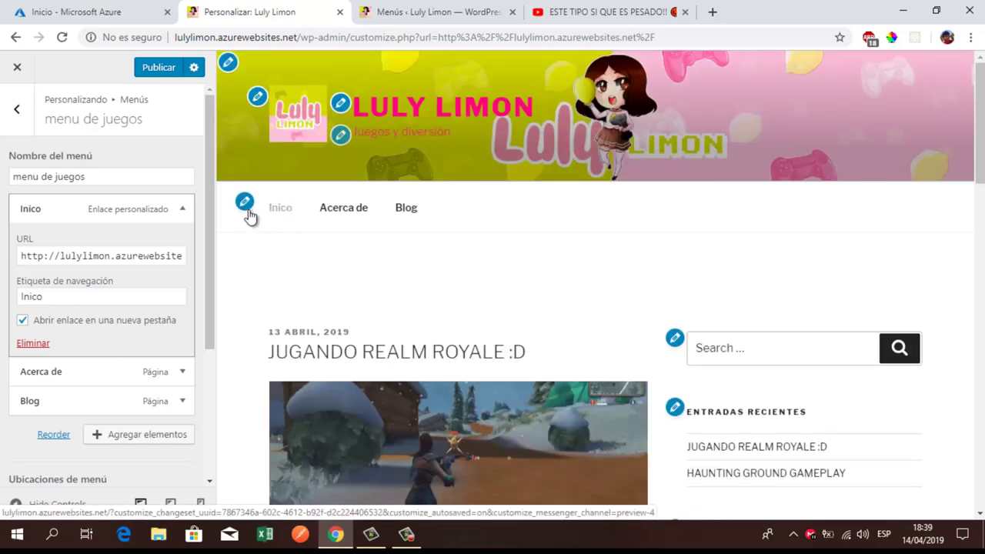
{"action": "left_click", "coordinate": [158, 71]}
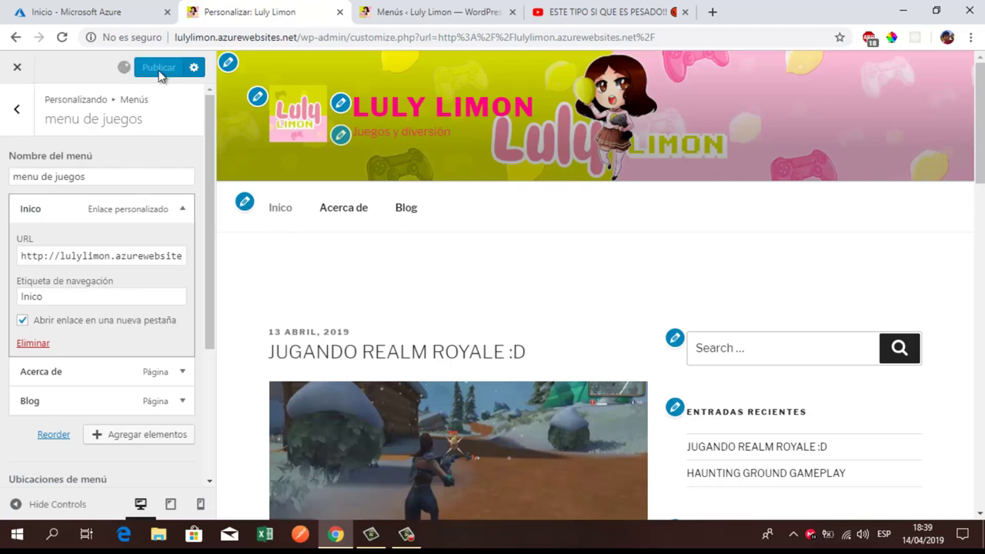
Step: Strip the admin path from the address bar and load the site's front page
{"action": "left_click", "coordinate": [423, 12]}
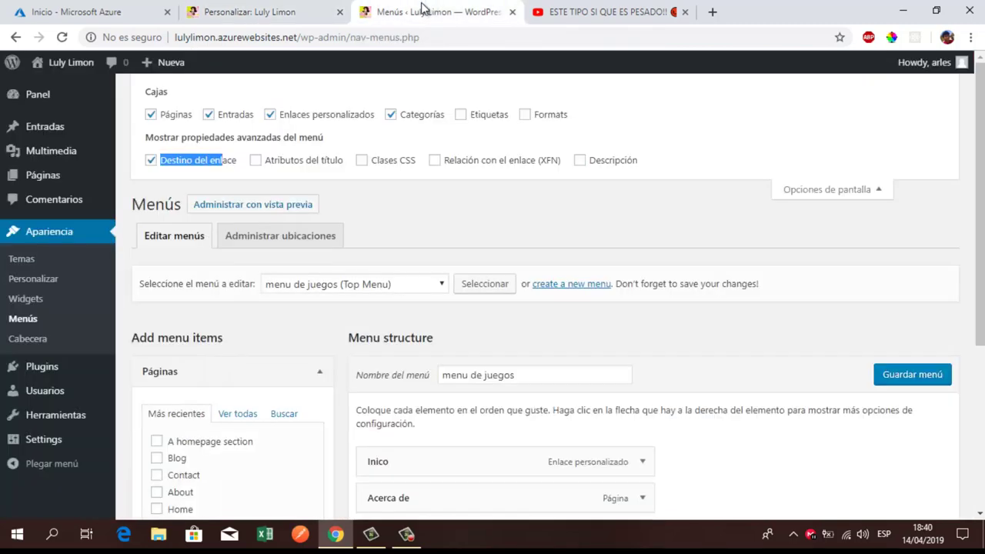
{"action": "left_click_drag", "start_coordinate": [420, 37], "coordinate": [299, 51]}
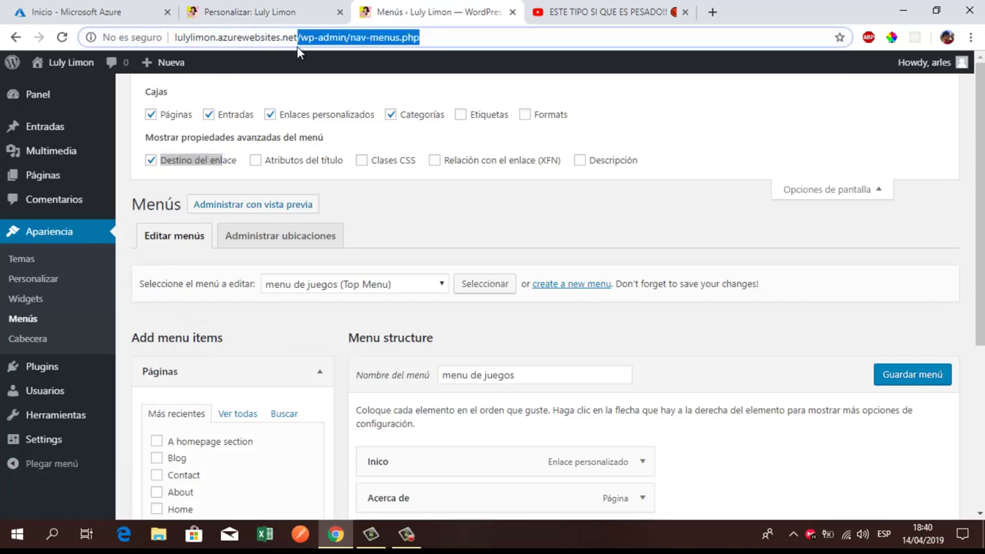
{"action": "key", "text": "BackSpace"}
{"action": "key", "text": "Return"}
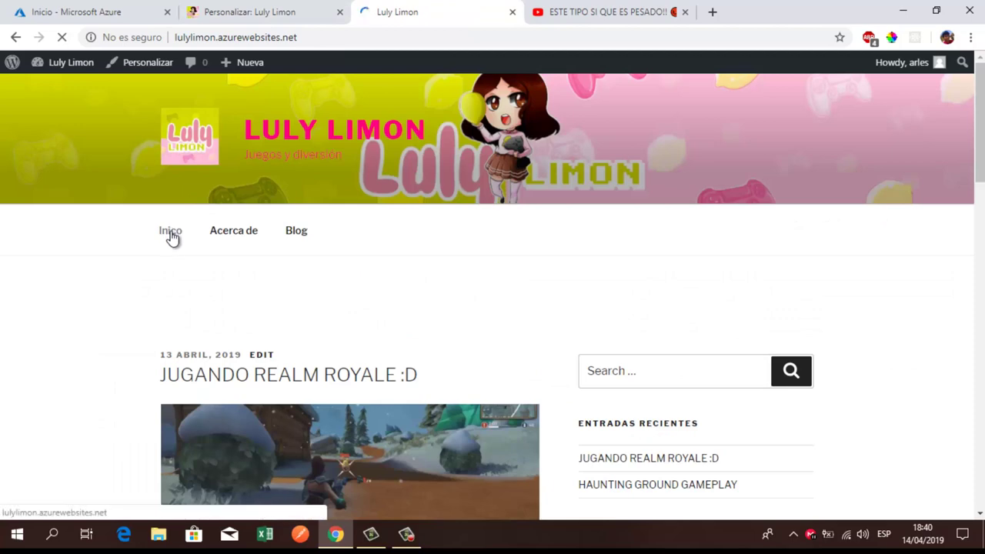
Step: Check that the live Inico link opens the homepage in a new tab, close that tab, and return to the Customizer
{"action": "left_click", "coordinate": [171, 235]}
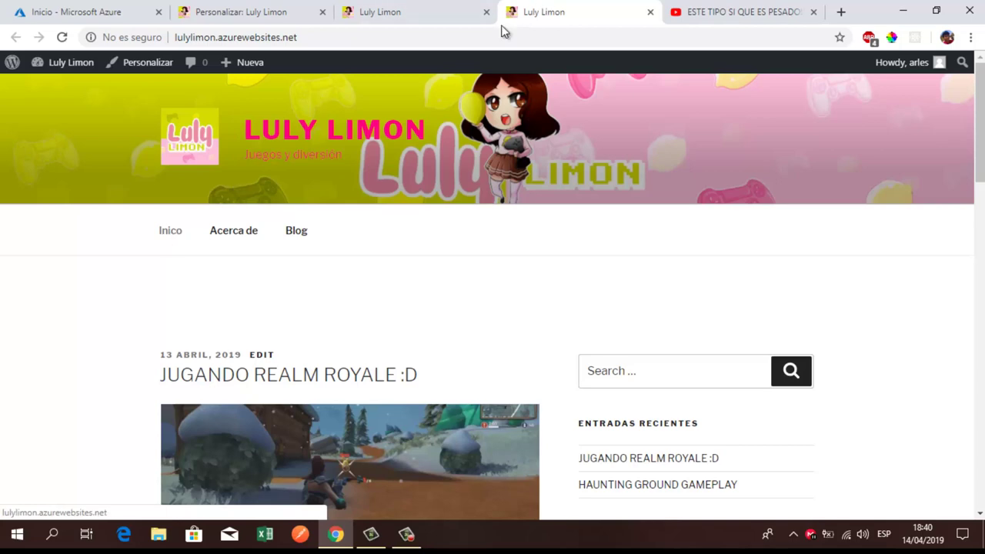
{"action": "left_click", "coordinate": [253, 11]}
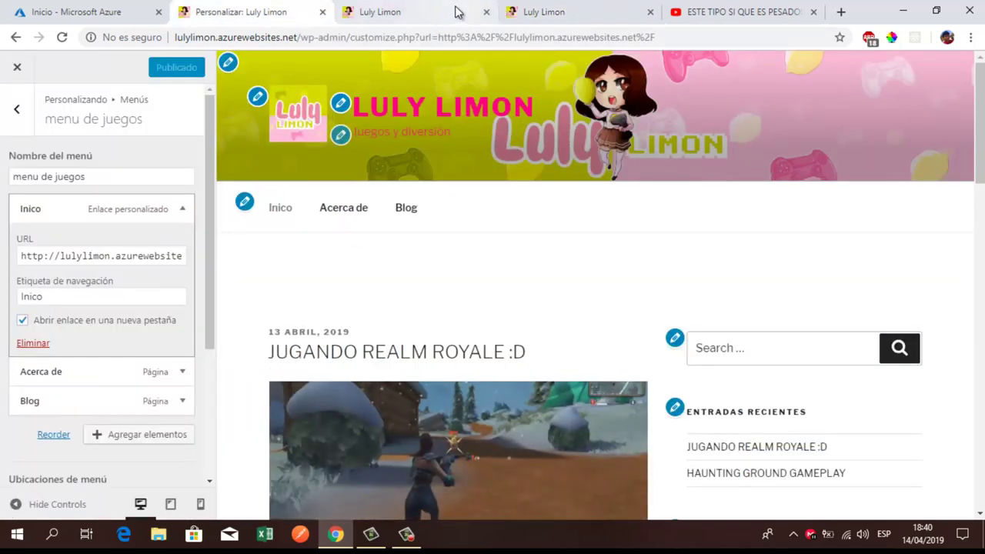
{"action": "left_click", "coordinate": [457, 12]}
{"action": "left_click", "coordinate": [567, 8]}
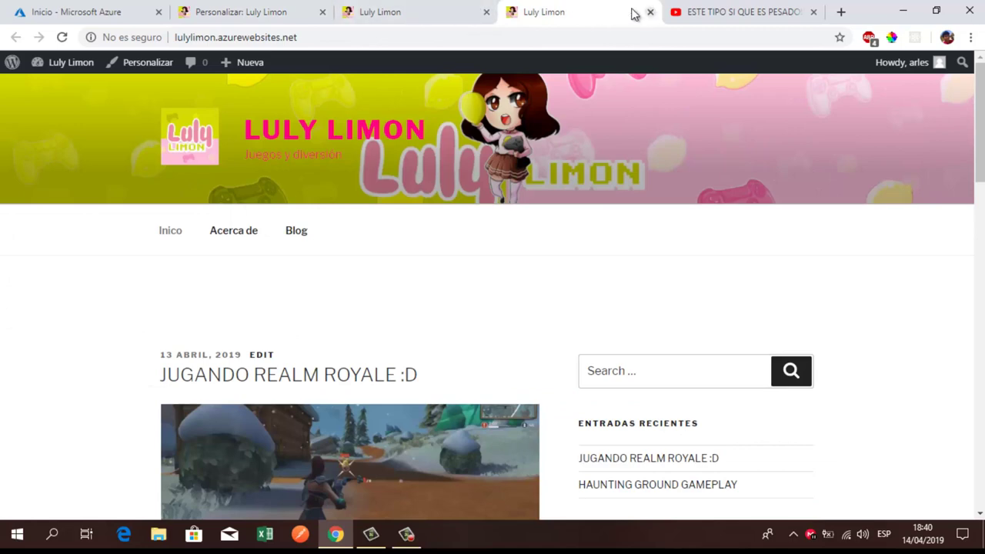
{"action": "left_click", "coordinate": [651, 12]}
{"action": "left_click", "coordinate": [278, 10]}
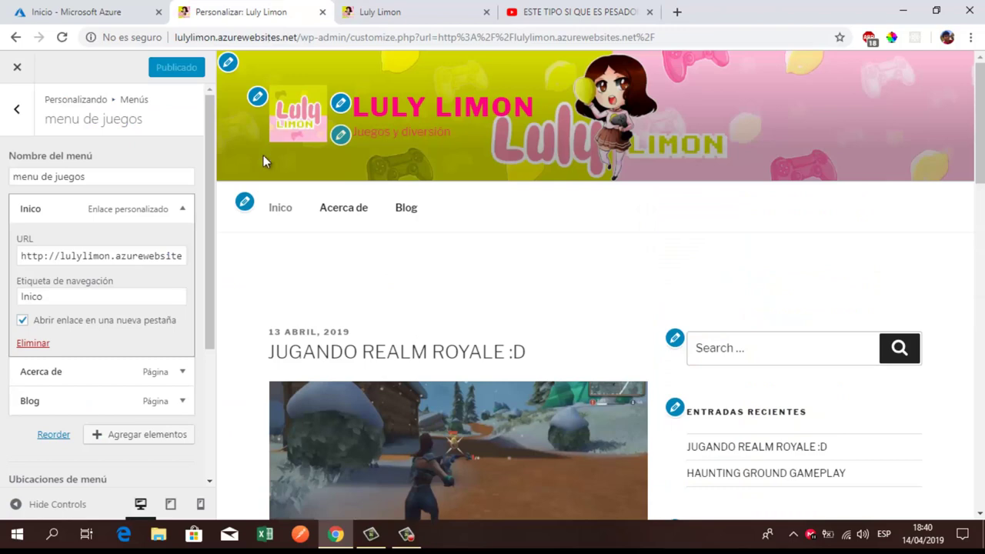
Step: Untick 'Abrir enlace en una nueva pestaña' for Inico and publish the menu
{"action": "left_click", "coordinate": [21, 324]}
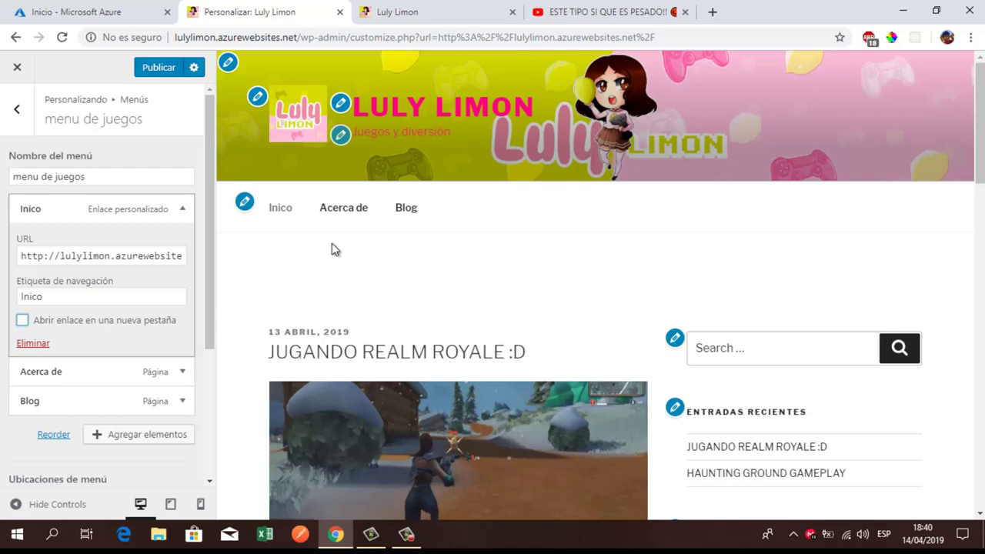
{"action": "left_click", "coordinate": [411, 10]}
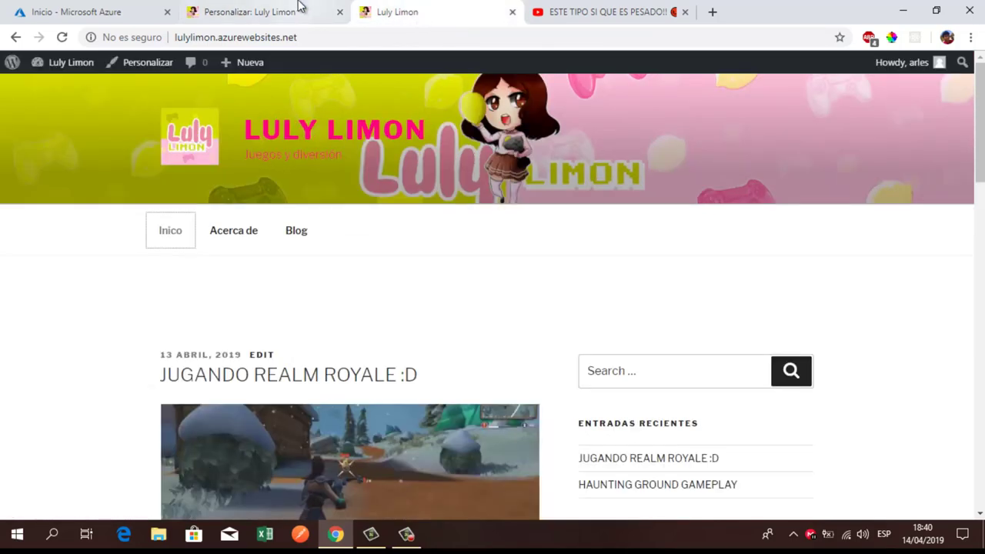
{"action": "left_click", "coordinate": [299, 7]}
{"action": "left_click", "coordinate": [160, 70]}
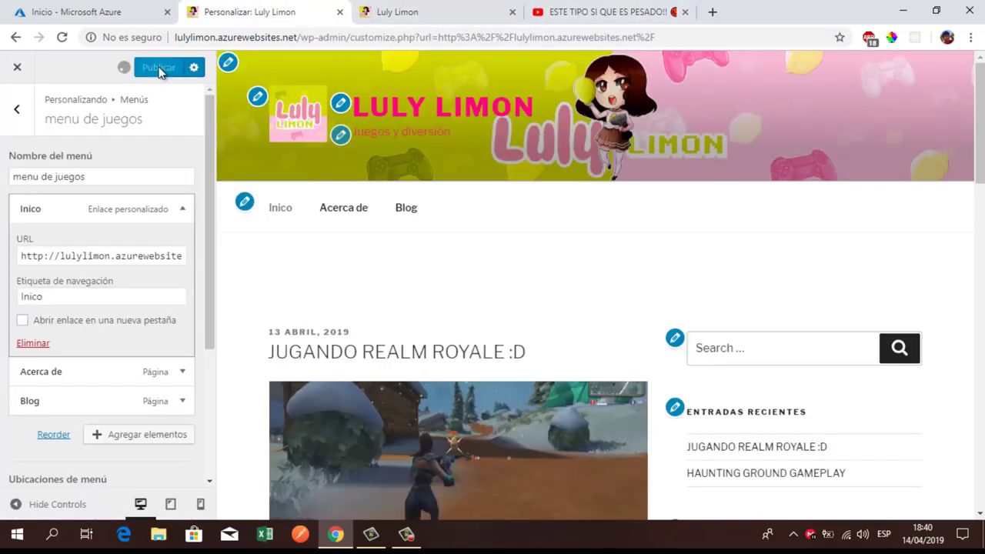
Step: Reload the live site, visit Acerca de and Blog, then go to the admin dashboard
{"action": "left_click", "coordinate": [381, 14]}
{"action": "left_click", "coordinate": [62, 37]}
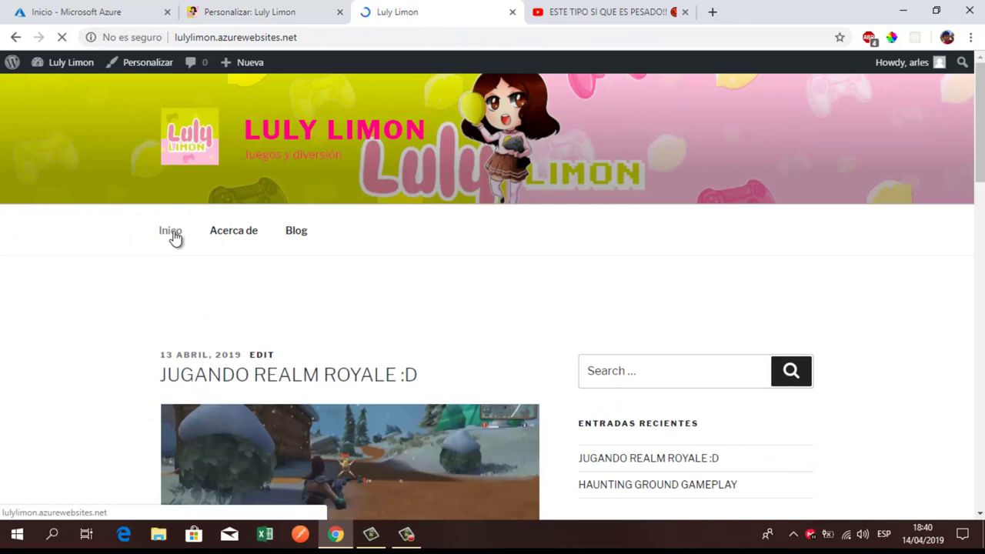
{"action": "left_click", "coordinate": [225, 234]}
{"action": "left_click", "coordinate": [307, 238]}
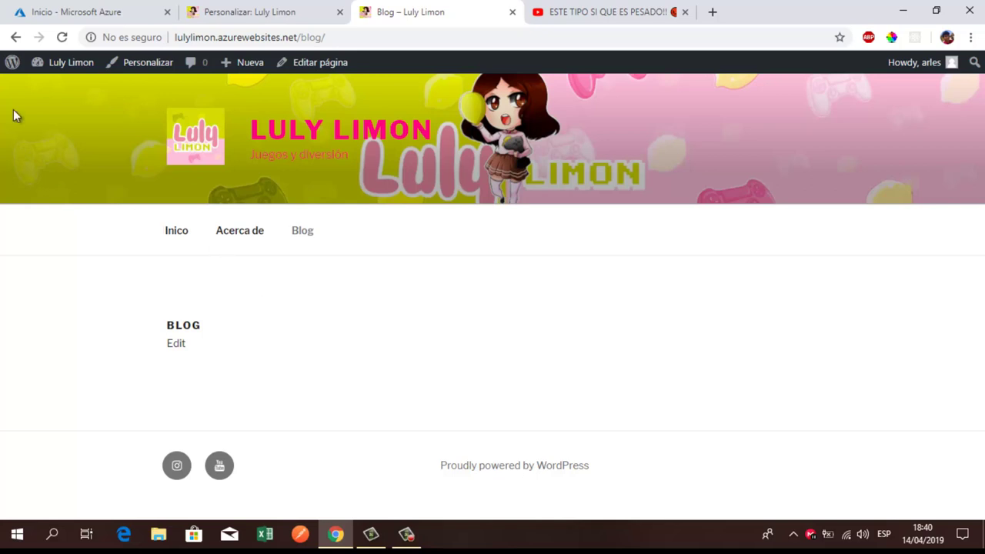
{"action": "left_click", "coordinate": [69, 75]}
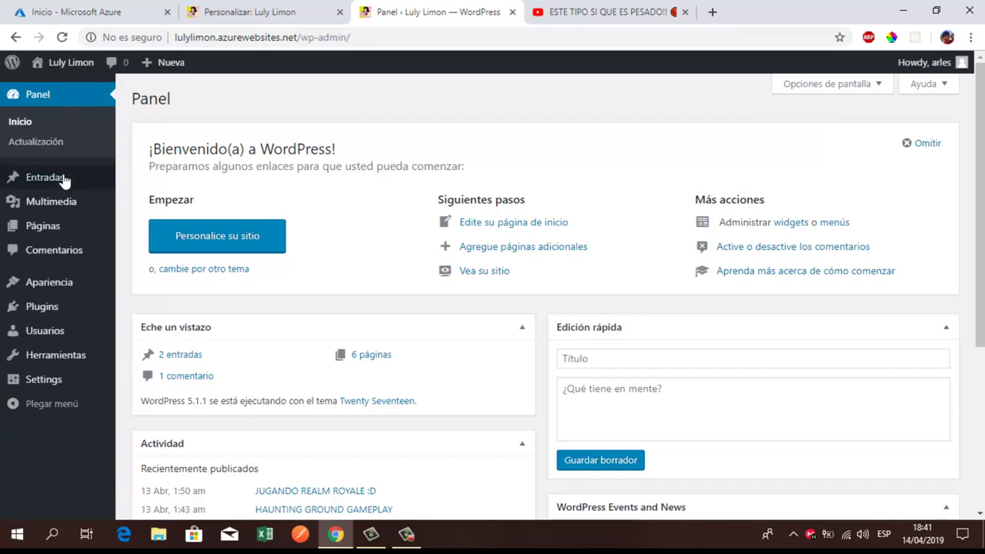
Step: Open Páginas and start a new page with Agregar nueva
{"action": "left_click", "coordinate": [63, 233]}
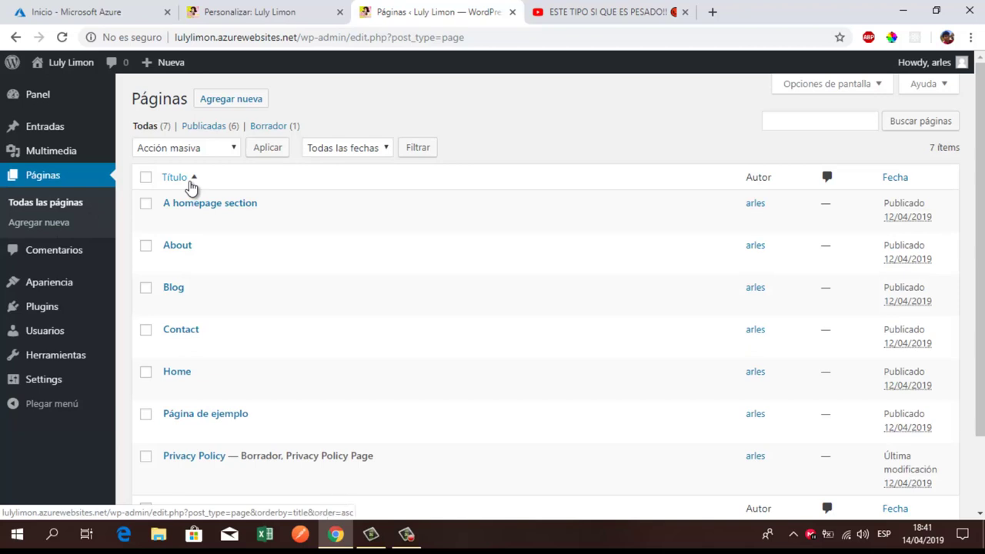
{"action": "left_click", "coordinate": [235, 100]}
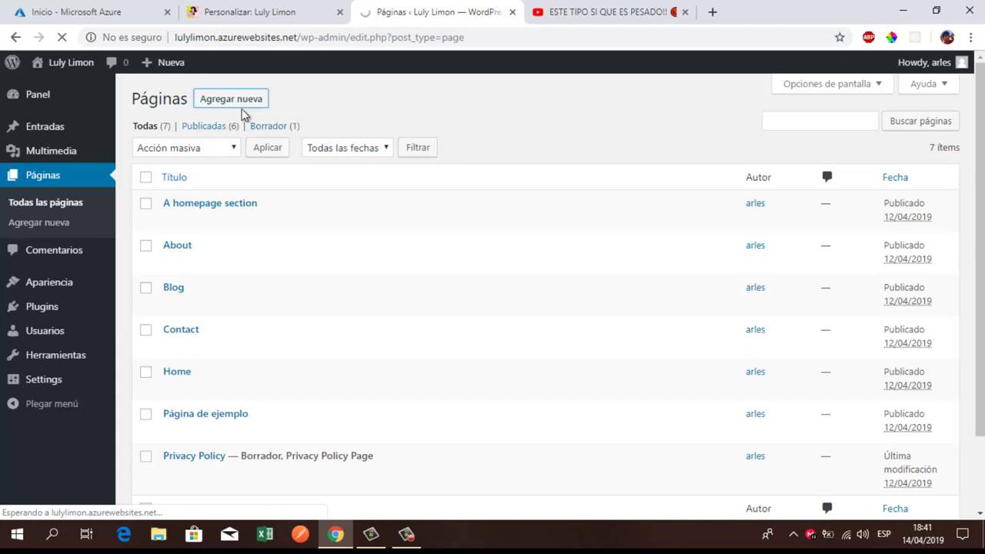
{"action": "left_click", "coordinate": [292, 10]}
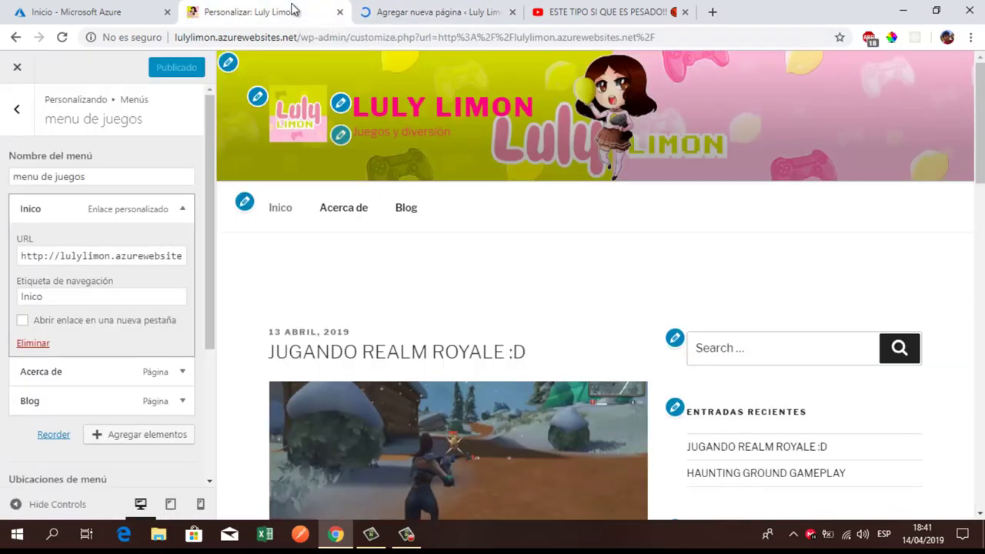
{"action": "left_click", "coordinate": [410, 8]}
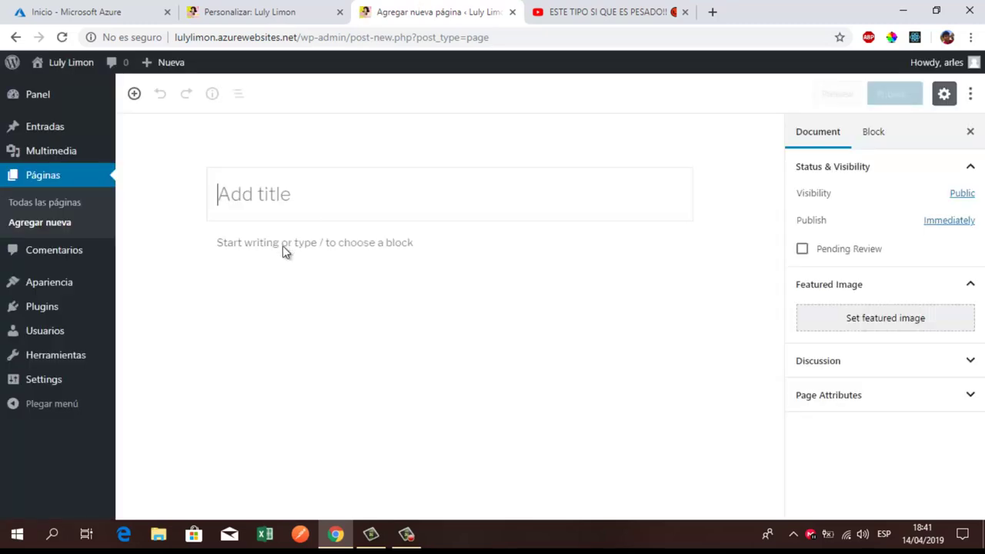
Step: Title the new page 'Autor', publish it, and return to the Páginas list
{"action": "left_click", "coordinate": [257, 196]}
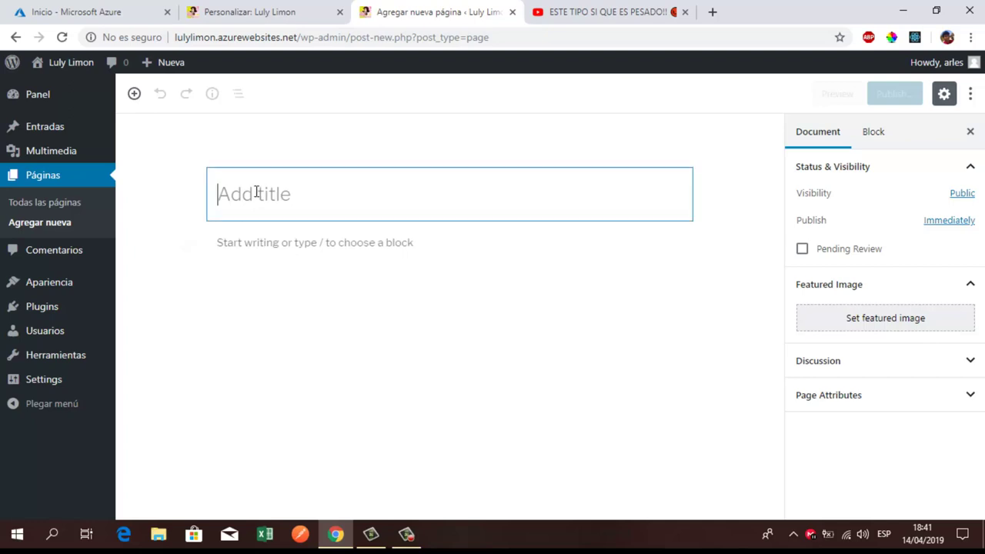
{"action": "type", "text": "Aut"}
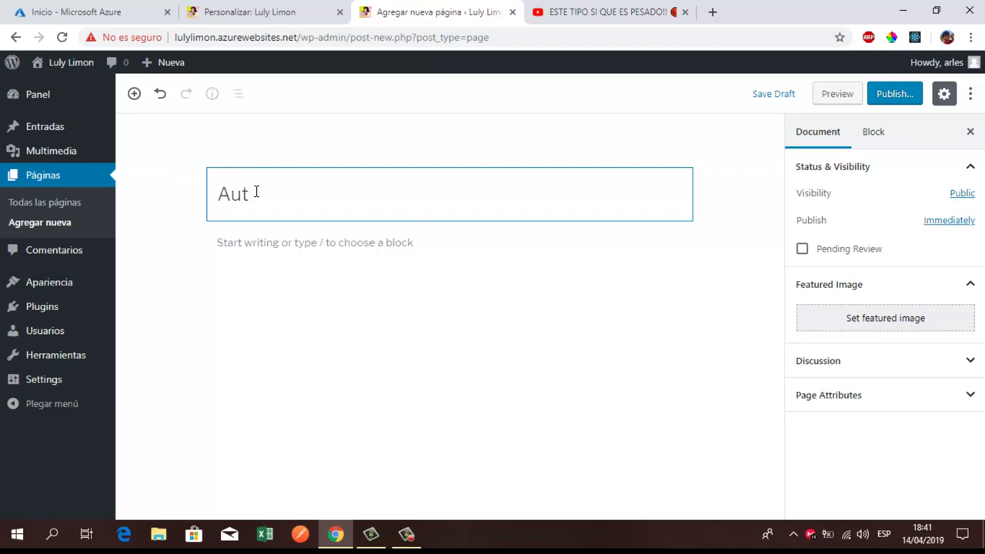
{"action": "type", "text": "ior"}
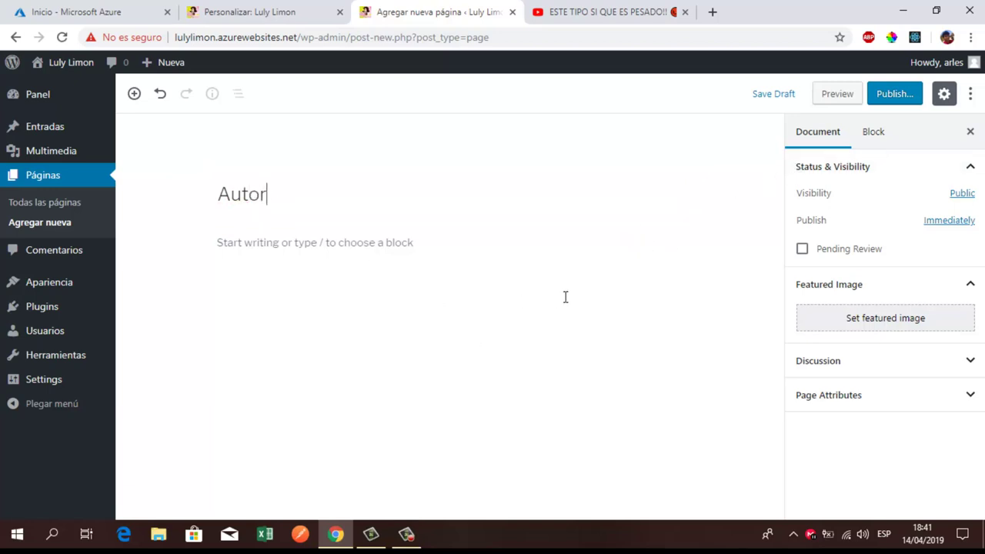
{"action": "left_click", "coordinate": [895, 94]}
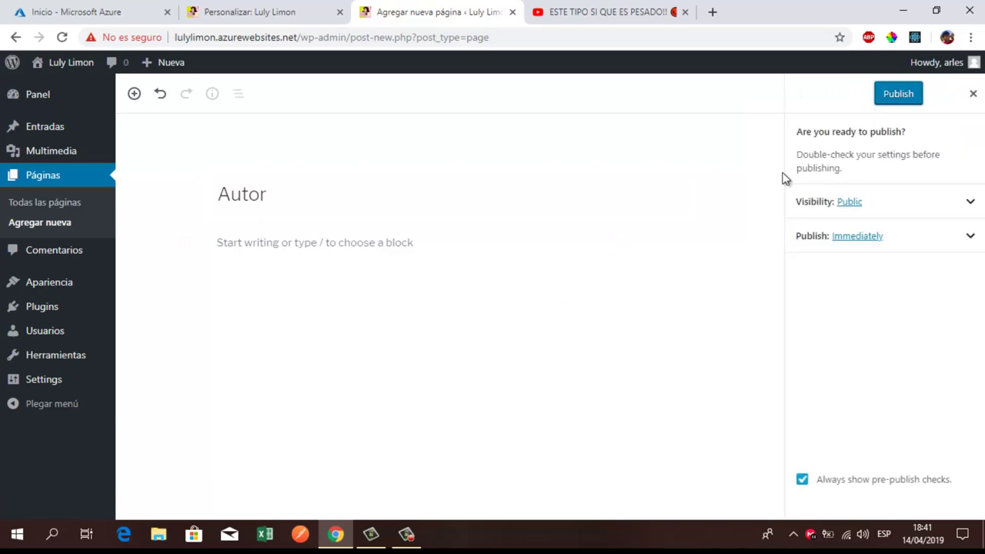
{"action": "left_click", "coordinate": [902, 97]}
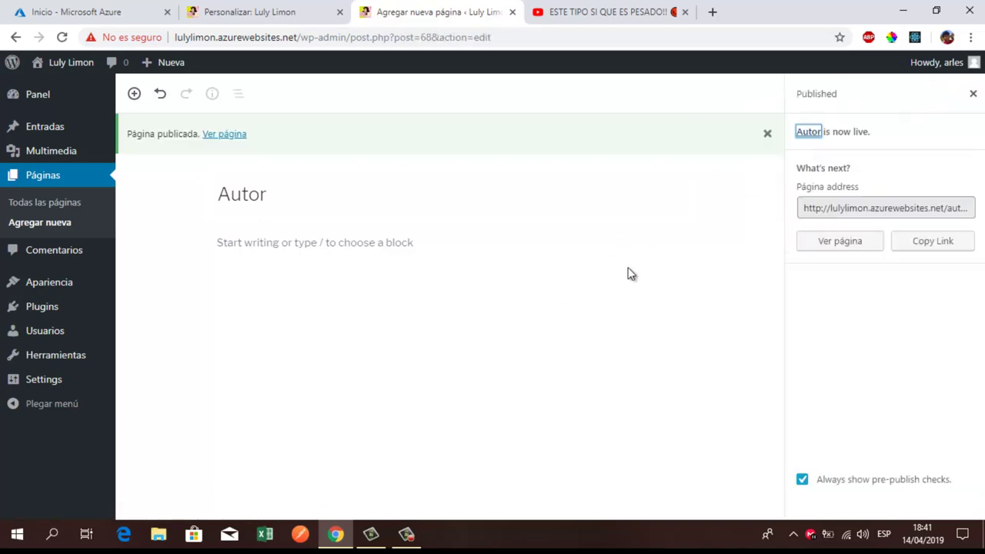
{"action": "left_click", "coordinate": [57, 180]}
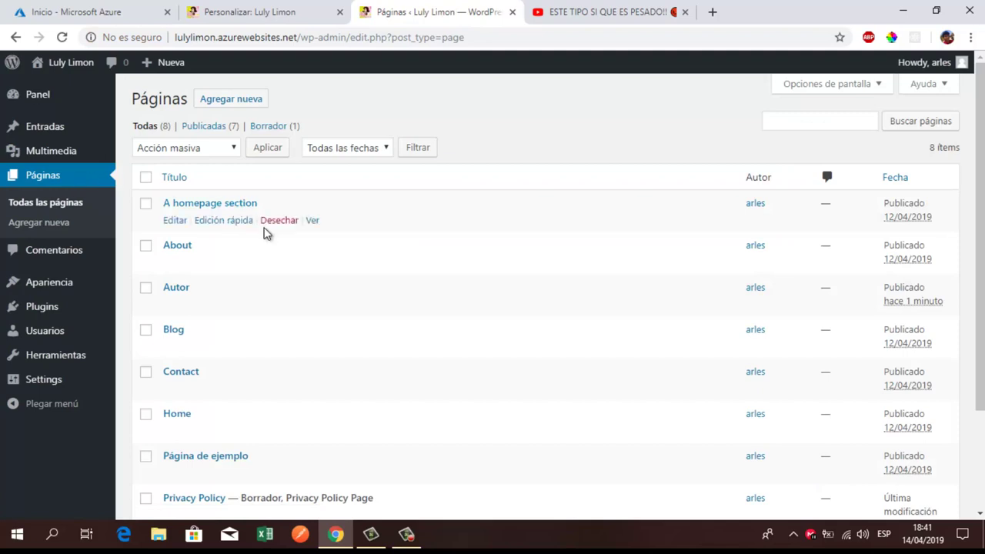
Step: Create and publish an empty page titled 'Canal', then check the 9-item Páginas list
{"action": "scroll", "coordinate": [261, 237], "scroll_direction": "down", "scroll_amount": 2}
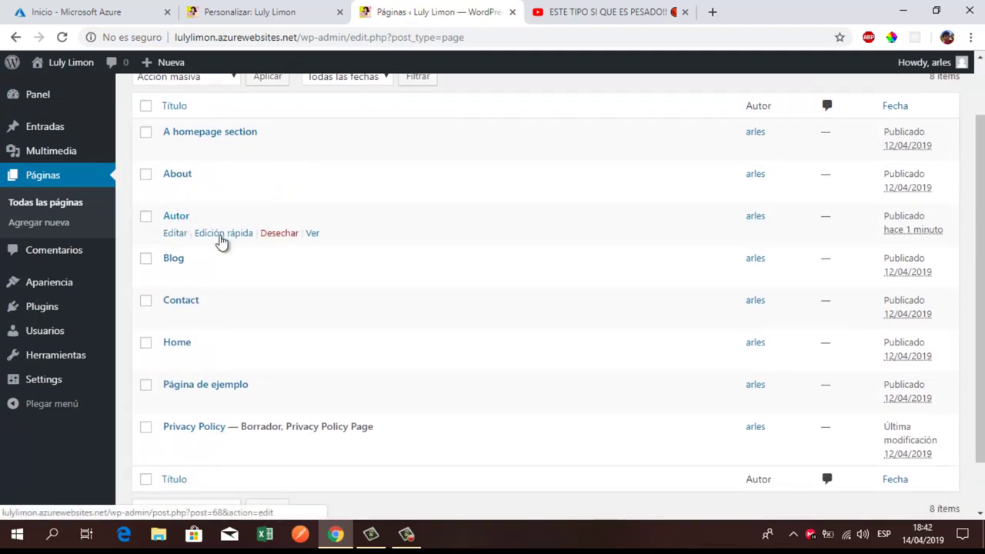
{"action": "scroll", "coordinate": [261, 266], "scroll_direction": "up", "scroll_amount": 2}
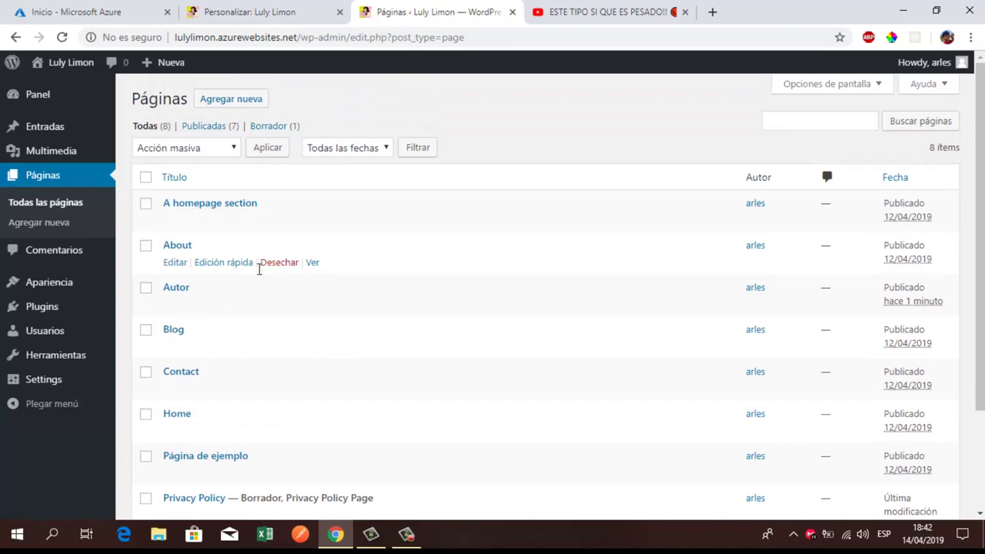
{"action": "left_click", "coordinate": [233, 106]}
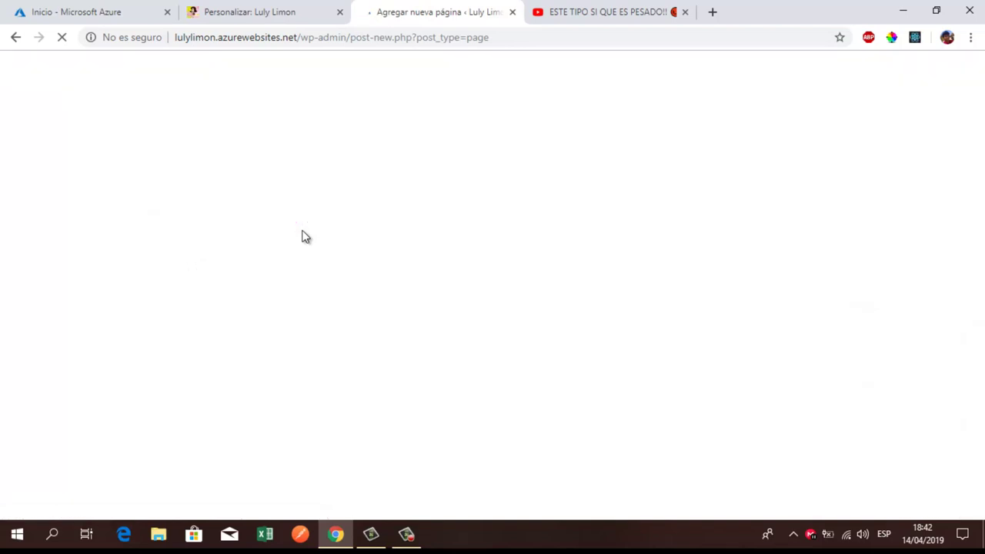
{"action": "left_click", "coordinate": [342, 204]}
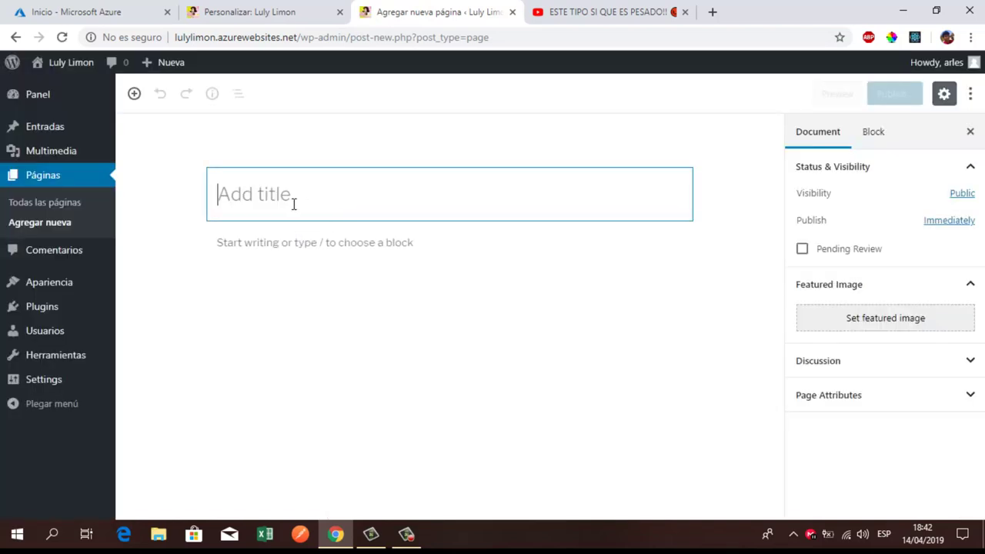
{"action": "type", "text": "C"}
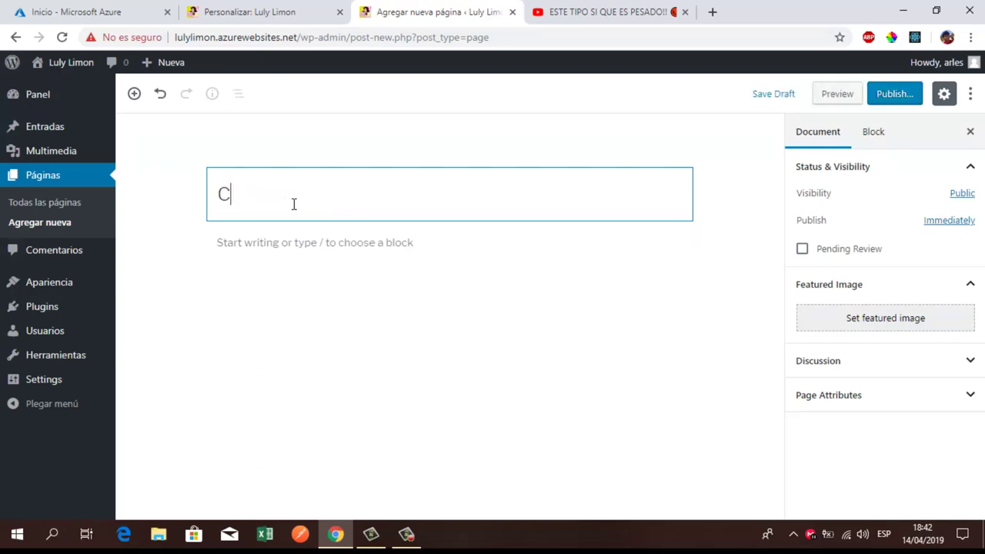
{"action": "type", "text": "anal"}
{"action": "left_click", "coordinate": [895, 97]}
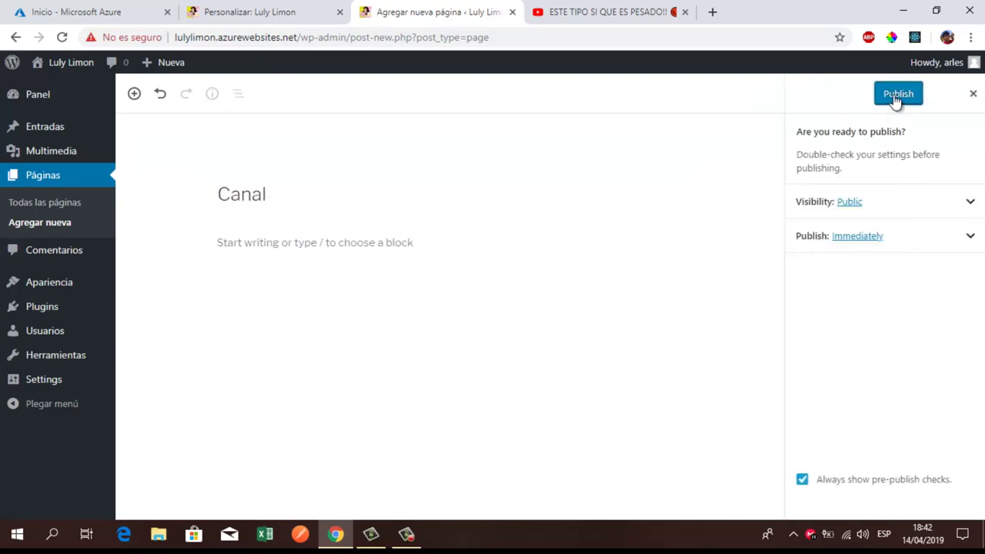
{"action": "left_click", "coordinate": [897, 98]}
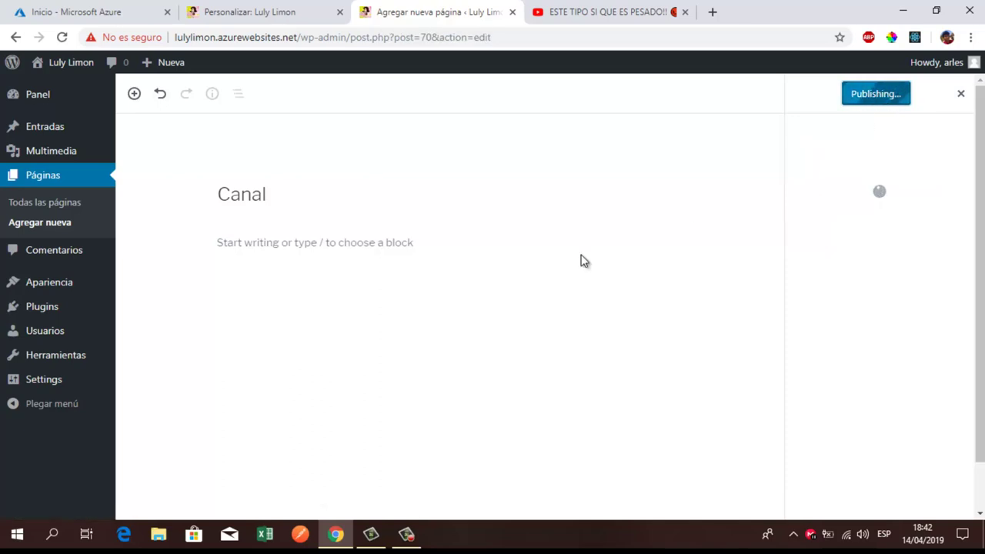
{"action": "left_click", "coordinate": [33, 177]}
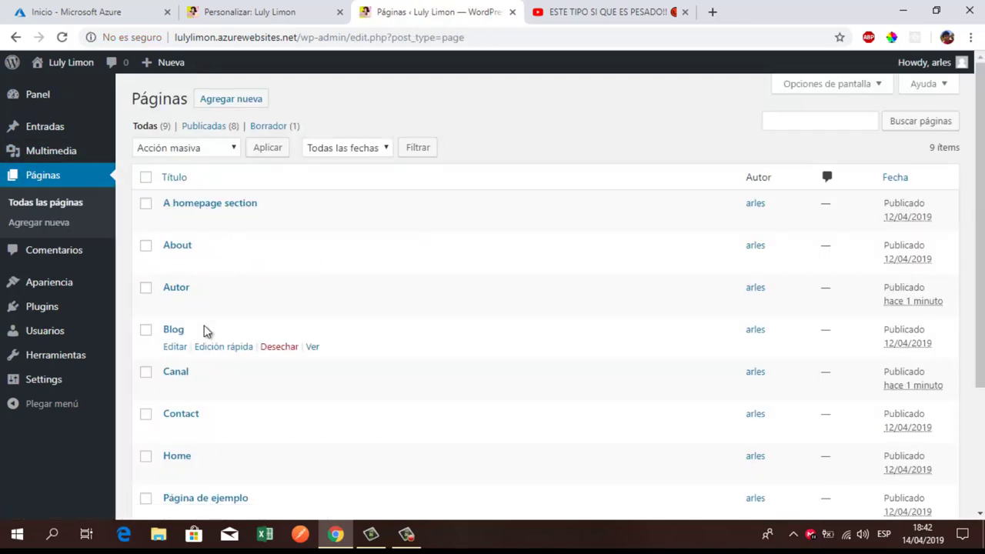
{"action": "scroll", "coordinate": [196, 351], "scroll_direction": "down", "scroll_amount": 1}
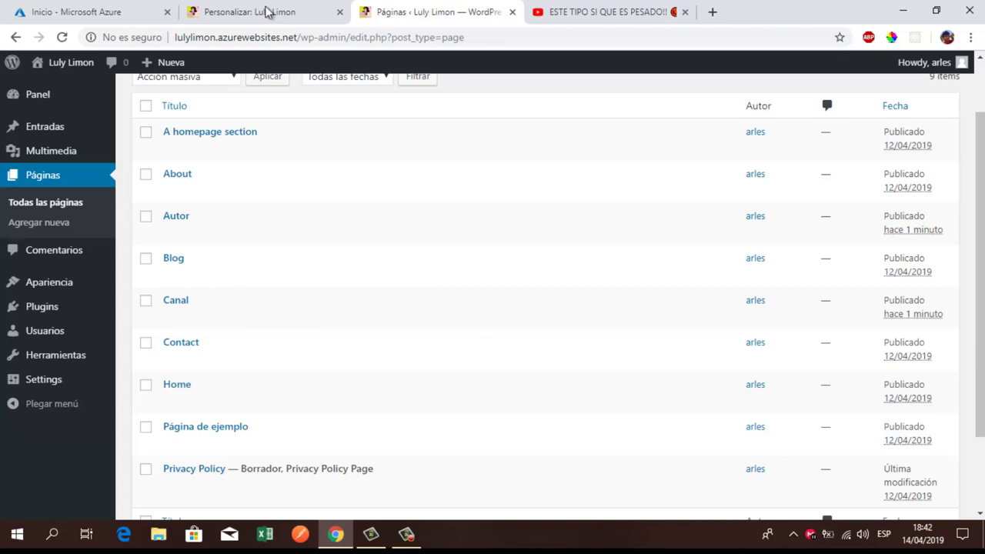
{"action": "left_click", "coordinate": [264, 11]}
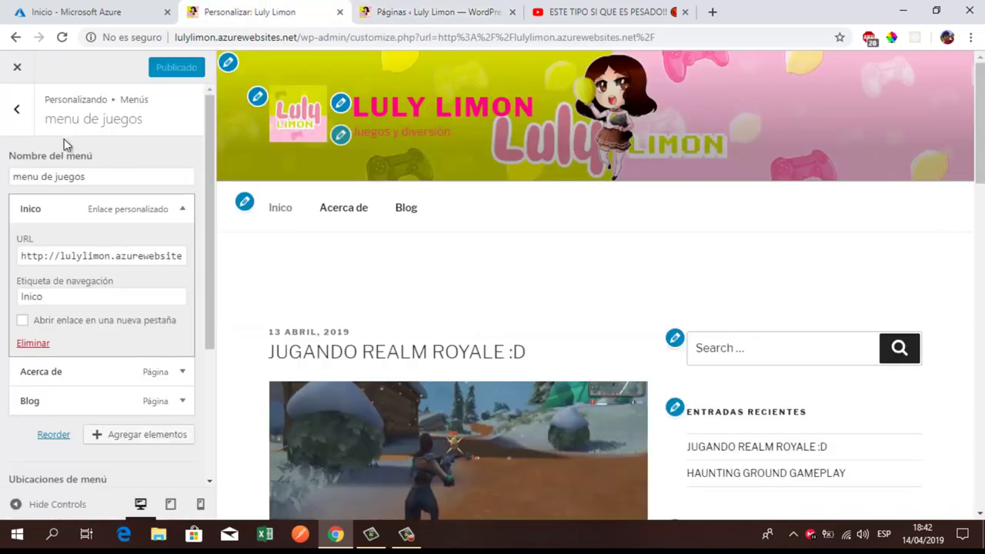
Step: Open 'menu de juegos' in the Customizer and collapse the Inico item's details
{"action": "left_click", "coordinate": [17, 111]}
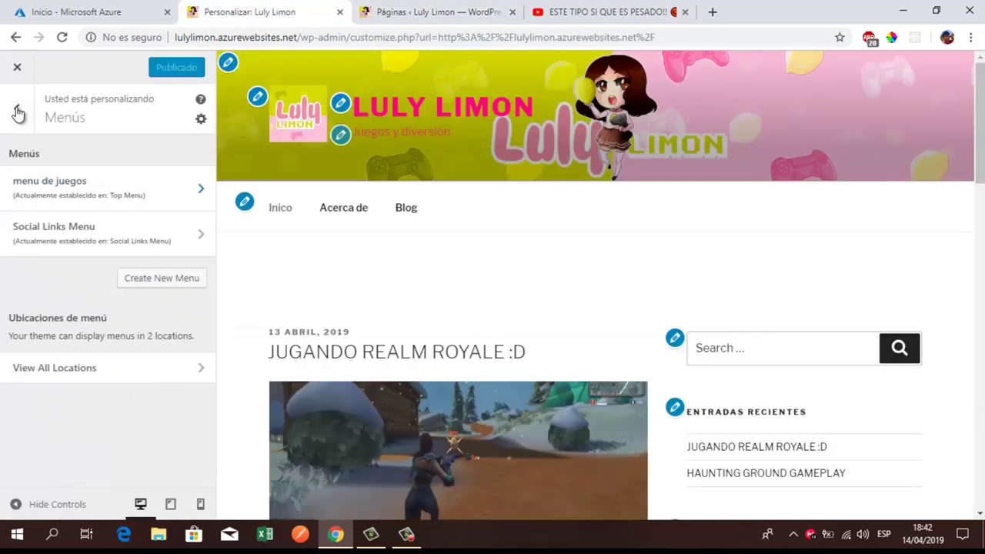
{"action": "left_click", "coordinate": [88, 189]}
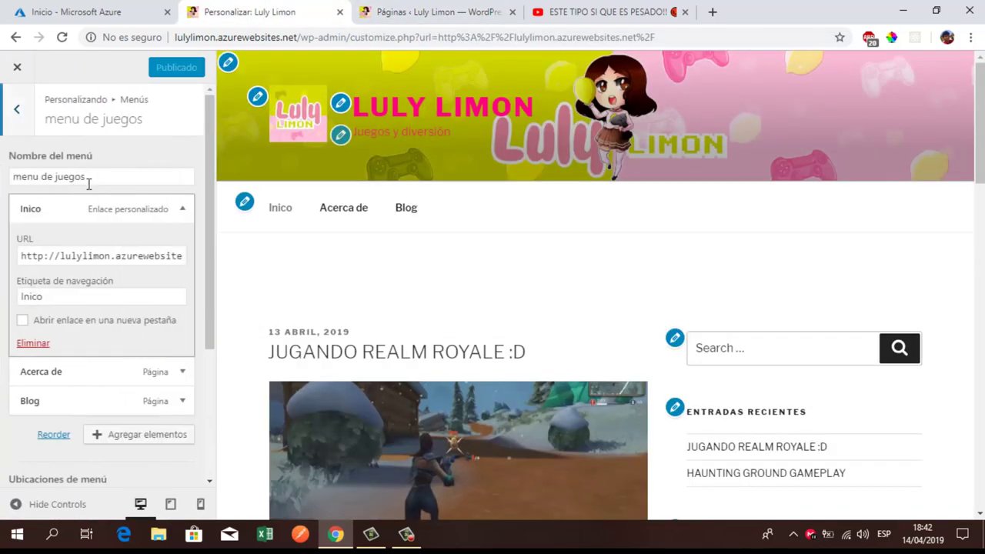
{"action": "left_click", "coordinate": [126, 209]}
{"action": "scroll", "coordinate": [182, 238], "scroll_direction": "down", "scroll_amount": 1}
{"action": "scroll", "coordinate": [184, 243], "scroll_direction": "up", "scroll_amount": 1}
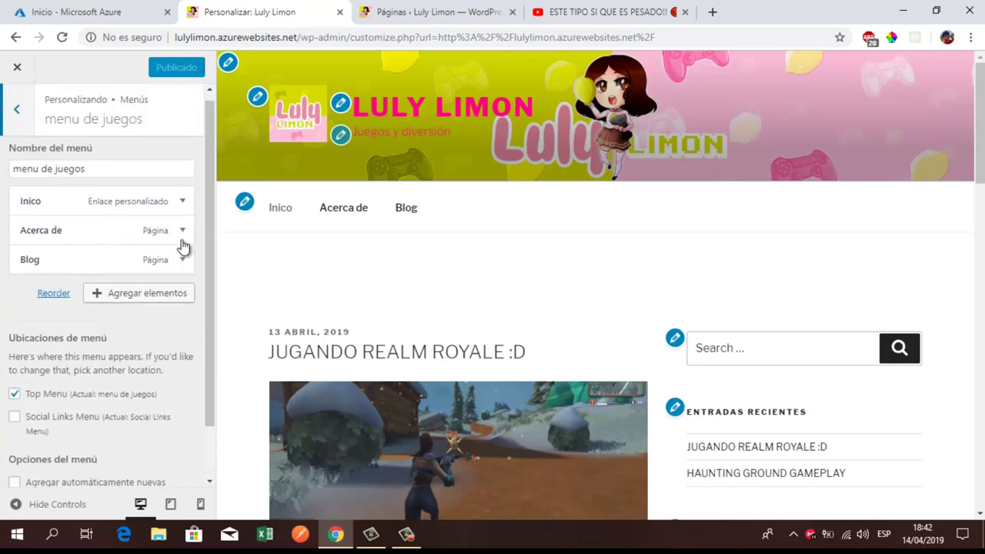
Step: Browse Páginas and Entradas under Agregar elementos, then reload the Customizer to show the new pages
{"action": "left_click", "coordinate": [175, 301]}
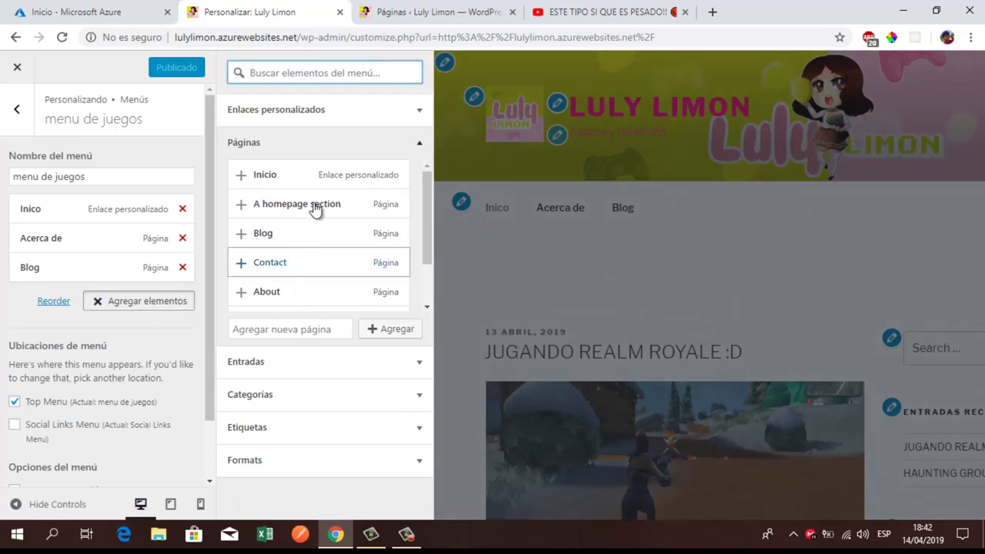
{"action": "scroll", "coordinate": [307, 230], "scroll_direction": "down", "scroll_amount": 1}
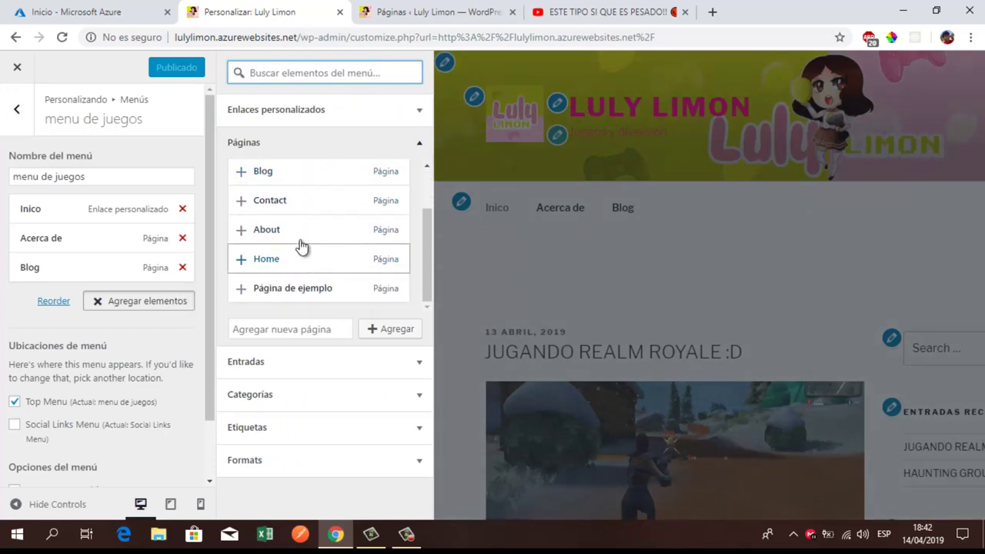
{"action": "scroll", "coordinate": [305, 243], "scroll_direction": "up", "scroll_amount": 1}
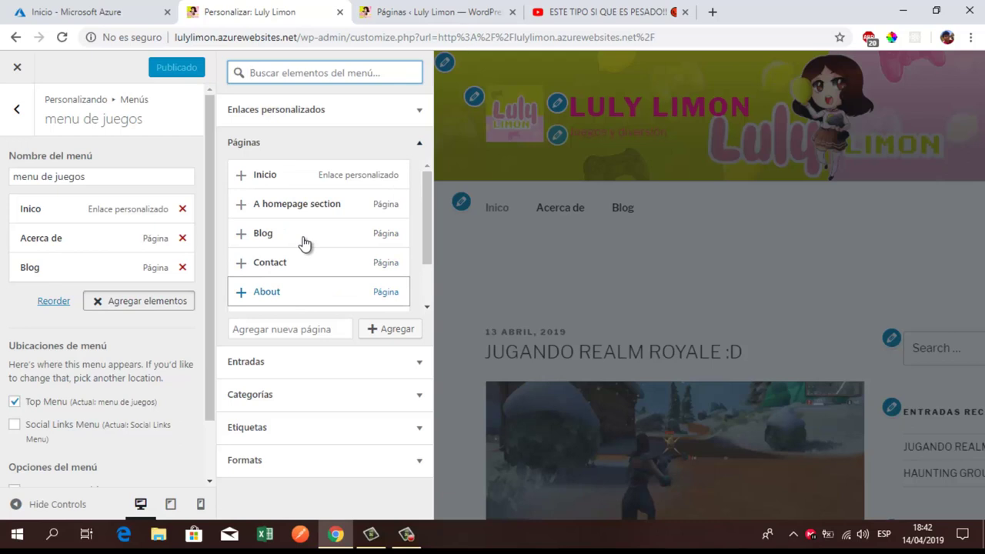
{"action": "scroll", "coordinate": [305, 243], "scroll_direction": "down", "scroll_amount": 1}
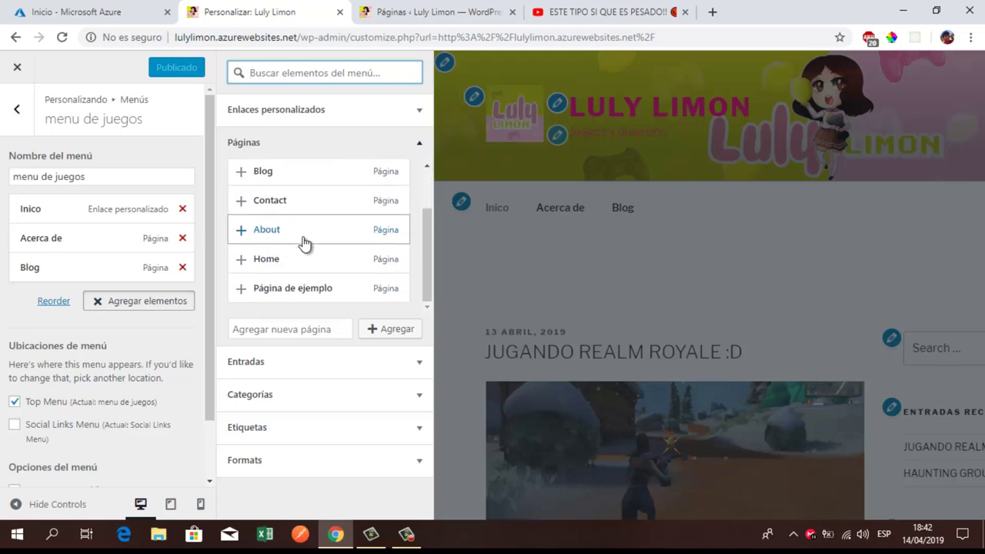
{"action": "scroll", "coordinate": [306, 243], "scroll_direction": "up", "scroll_amount": 1}
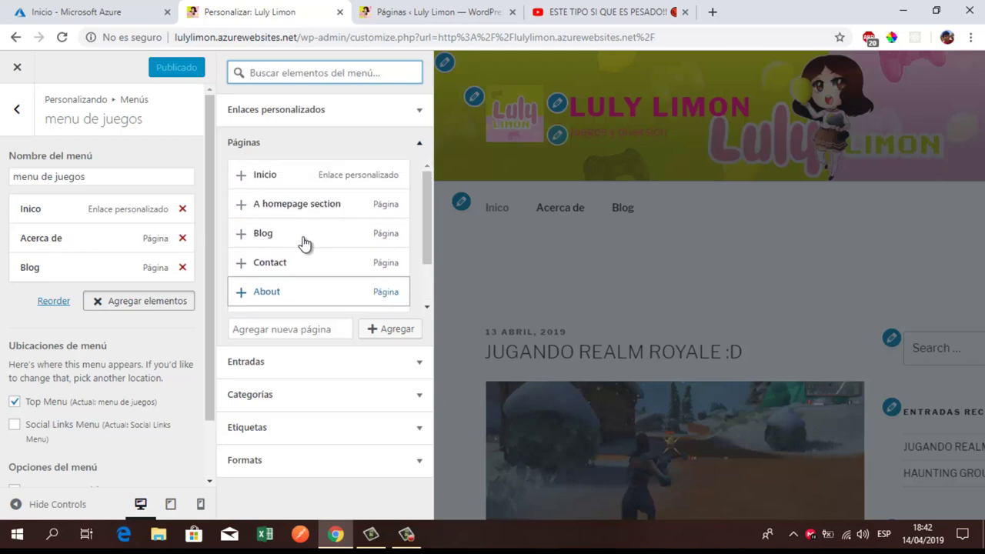
{"action": "scroll", "coordinate": [306, 243], "scroll_direction": "down", "scroll_amount": 1}
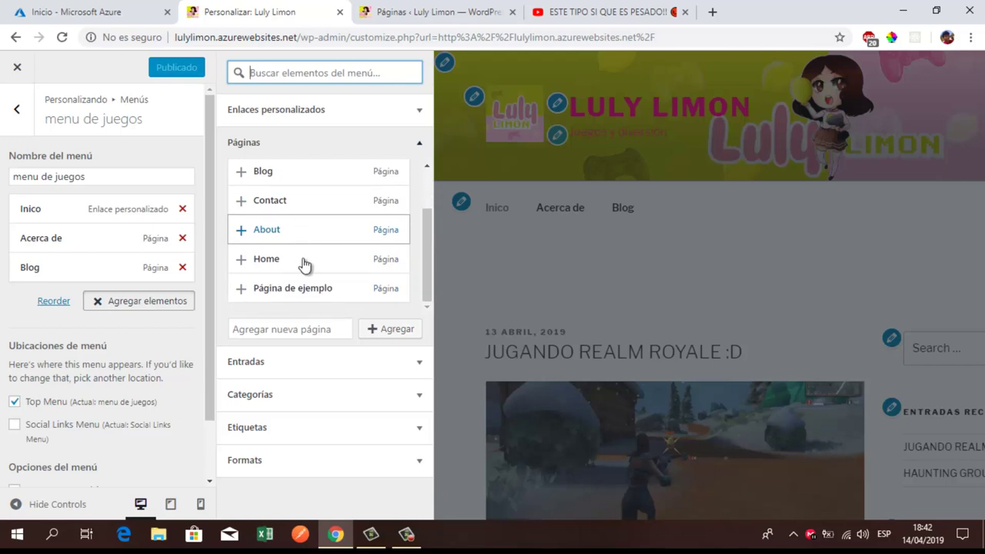
{"action": "left_click", "coordinate": [280, 362]}
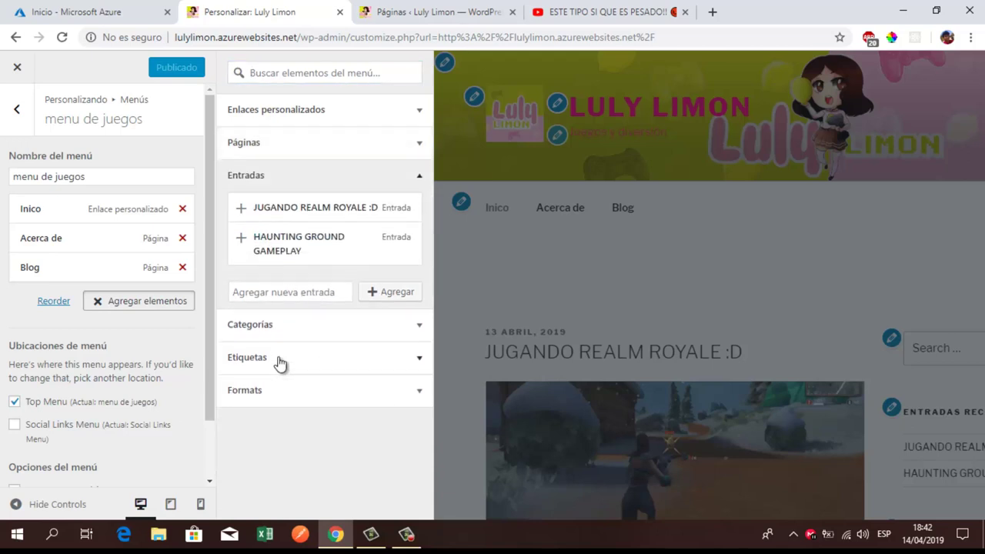
{"action": "left_click", "coordinate": [68, 37]}
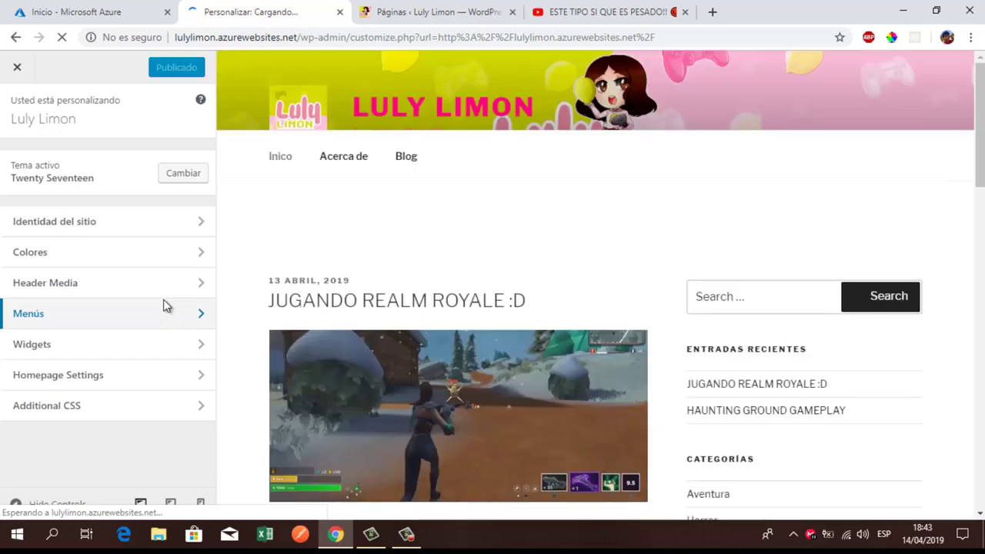
Step: Add the Canal and Autor pages to 'menu de juegos' via Agregar elementos and publish the menu
{"action": "left_click", "coordinate": [189, 314]}
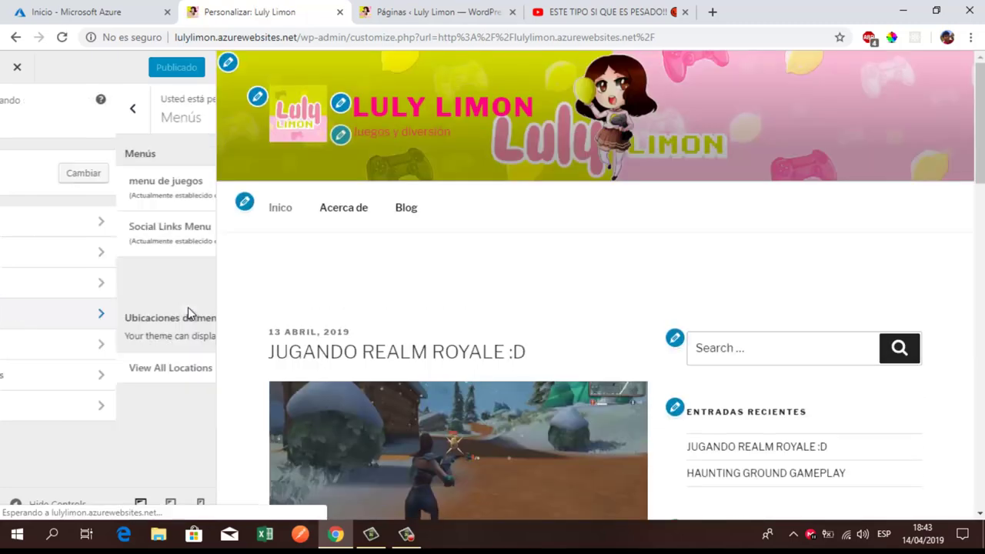
{"action": "left_click", "coordinate": [139, 178]}
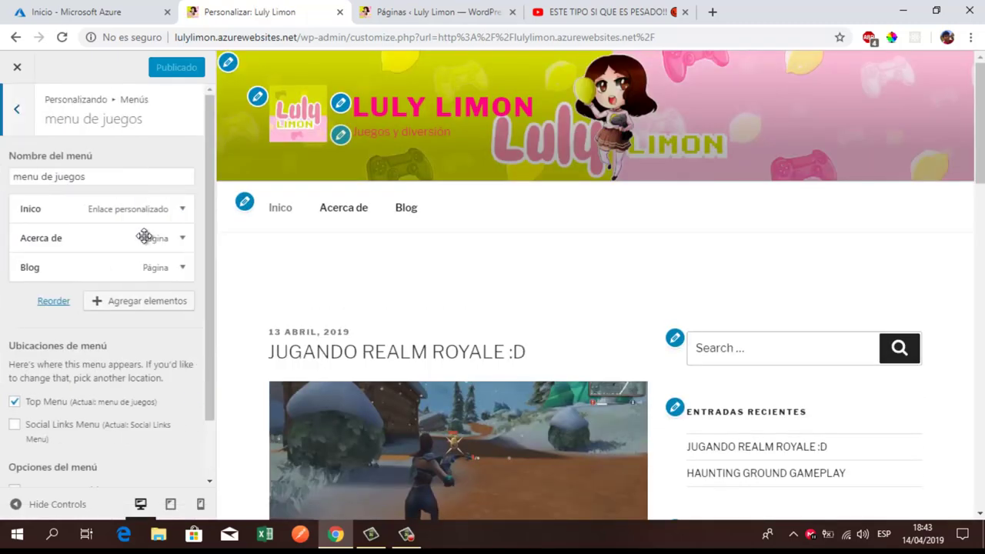
{"action": "left_click", "coordinate": [147, 303]}
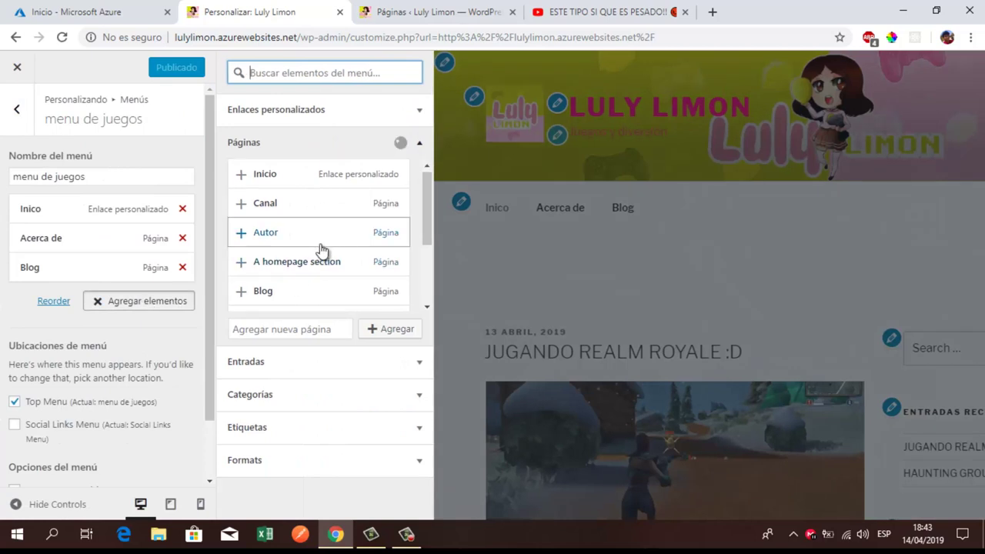
{"action": "scroll", "coordinate": [320, 251], "scroll_direction": "down", "scroll_amount": 2}
{"action": "scroll", "coordinate": [319, 251], "scroll_direction": "up", "scroll_amount": 2}
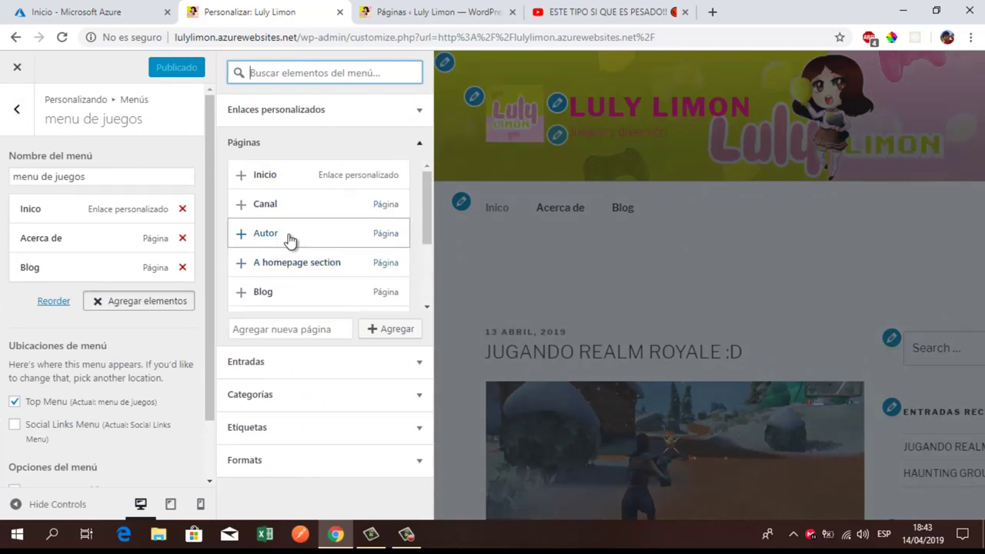
{"action": "left_click", "coordinate": [240, 204]}
{"action": "left_click", "coordinate": [244, 239]}
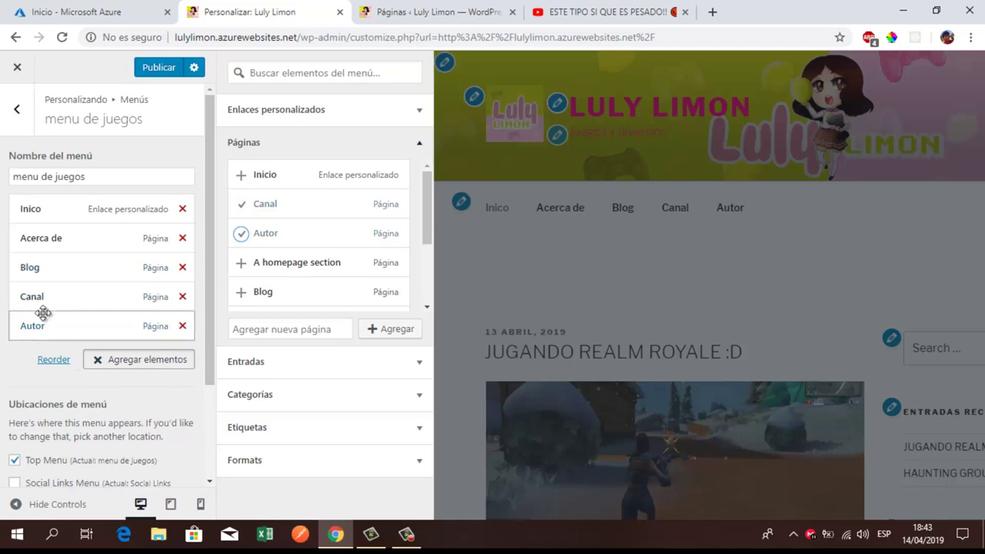
{"action": "left_click", "coordinate": [159, 70]}
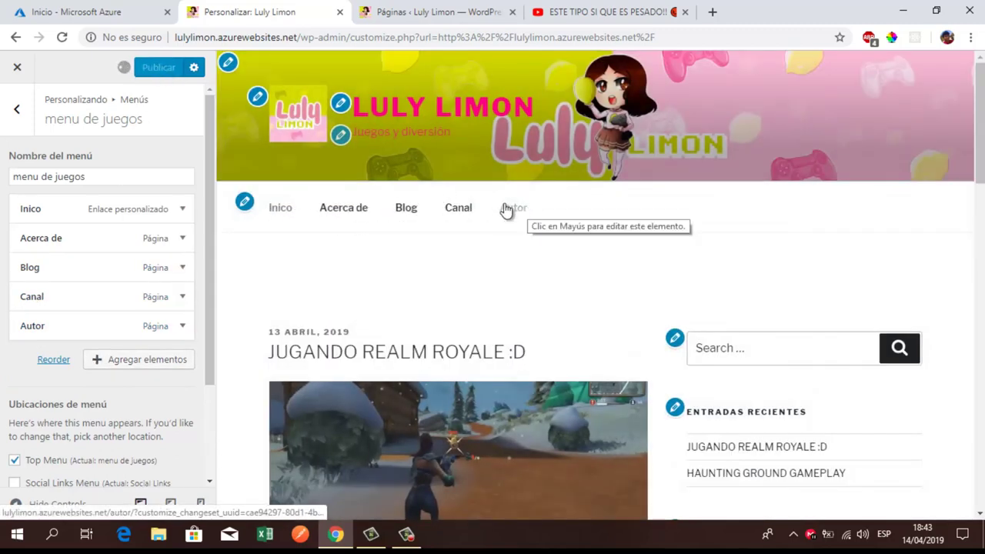
{"action": "left_click", "coordinate": [431, 12]}
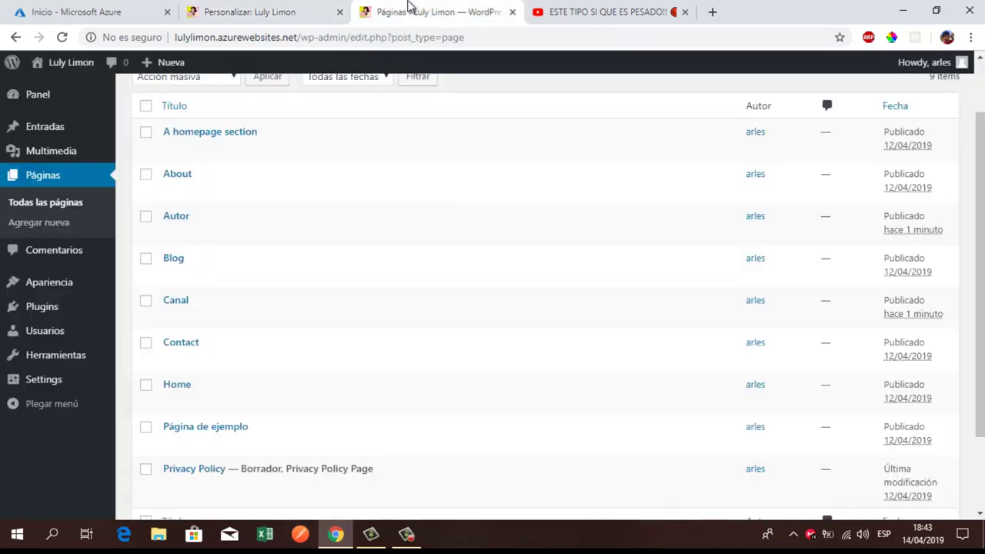
Step: Strip /wp-admin from the address to load the live Luly Limon homepage, then return to Personalizar
{"action": "scroll", "coordinate": [392, 231], "scroll_direction": "up", "scroll_amount": 1}
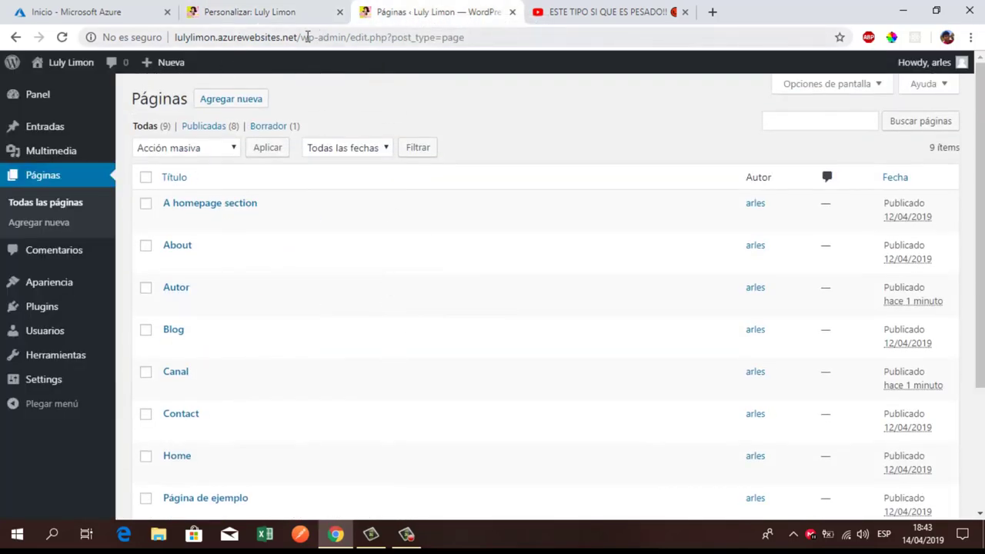
{"action": "left_click_drag", "start_coordinate": [301, 37], "coordinate": [662, 68]}
{"action": "key", "text": "BackSpace"}
{"action": "key", "text": "Return"}
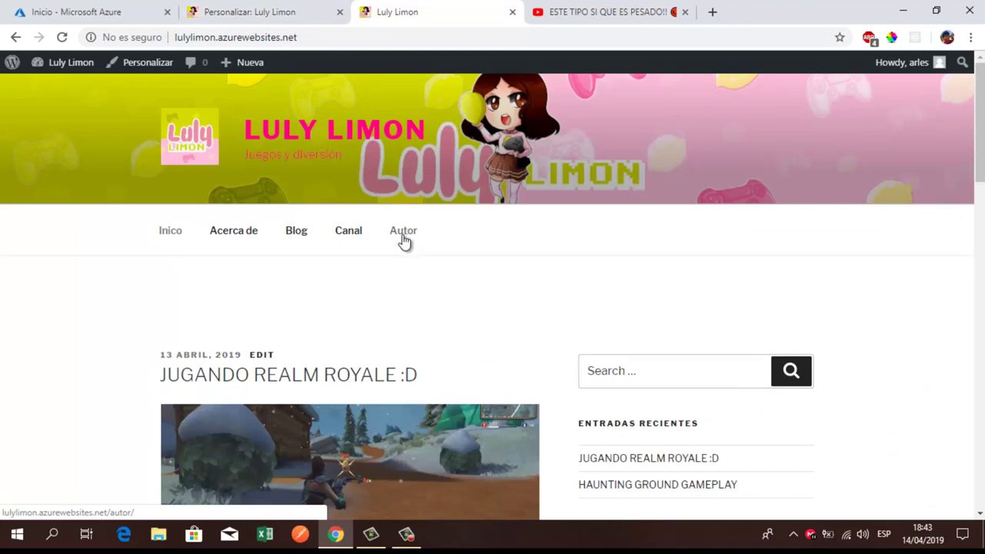
{"action": "left_click", "coordinate": [282, 11]}
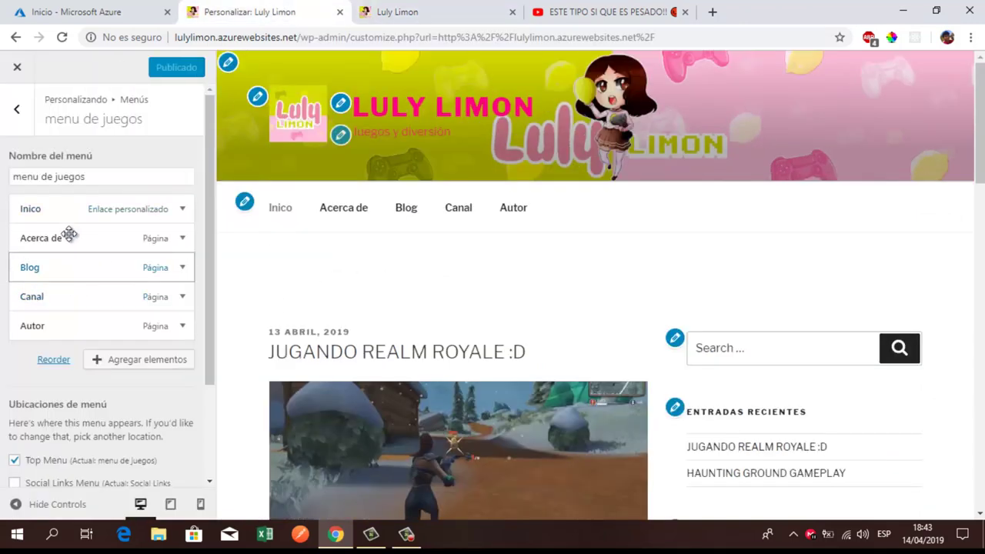
Step: Drag Autor and Canal under Acerca de as sub-items and preview the Acerca de dropdown
{"action": "left_click_drag", "start_coordinate": [67, 329], "coordinate": [82, 257]}
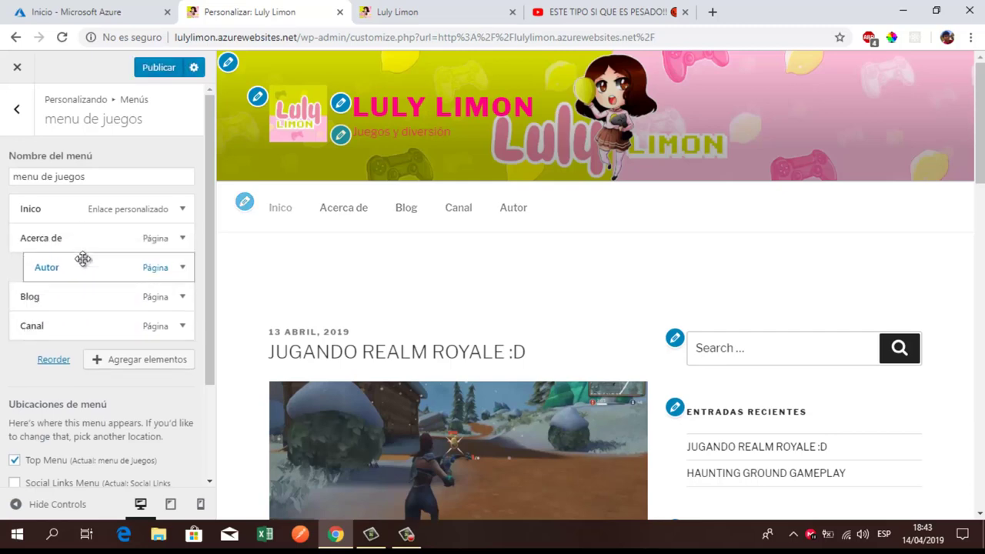
{"action": "mouse_move", "coordinate": [105, 307]}
{"action": "left_mouse_down"}
{"action": "mouse_move", "coordinate": [94, 277]}
{"action": "mouse_move", "coordinate": [118, 293]}
{"action": "left_mouse_up"}
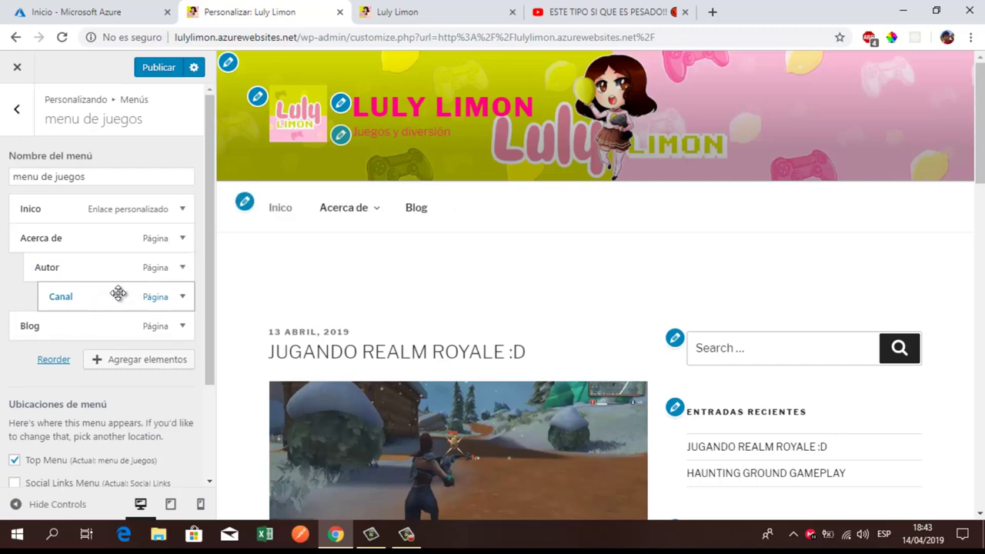
{"action": "left_click", "coordinate": [374, 215]}
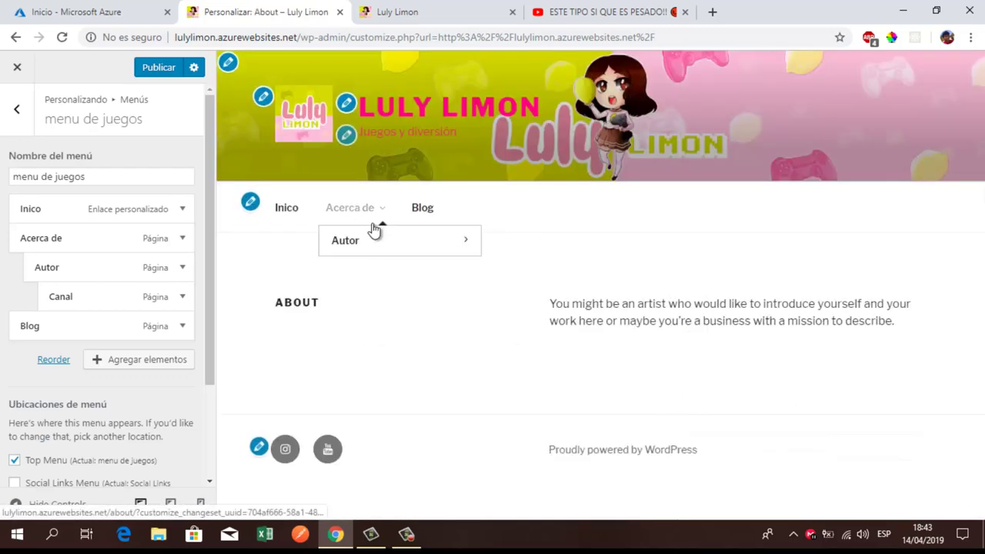
{"action": "mouse_move", "coordinate": [365, 254]}
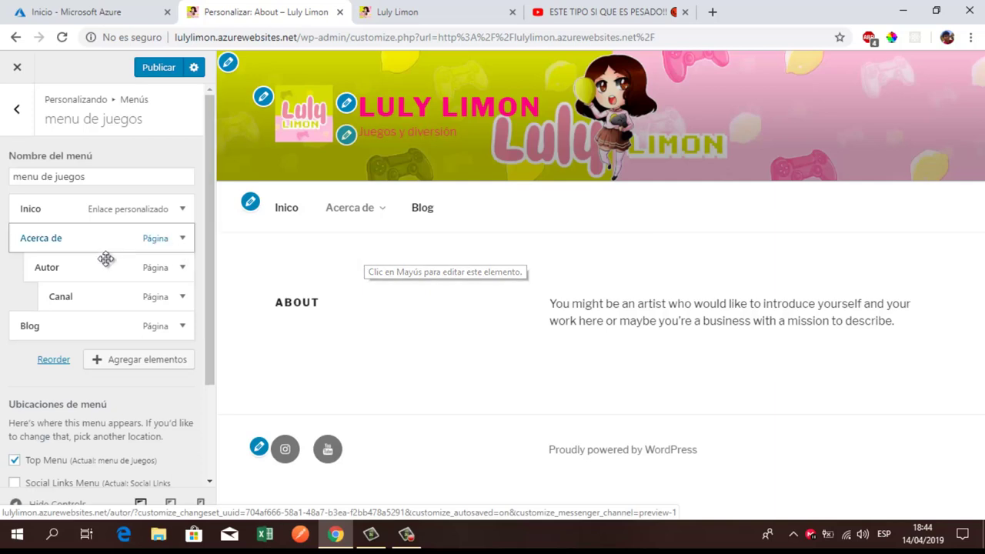
{"action": "left_click_drag", "start_coordinate": [95, 298], "coordinate": [72, 292]}
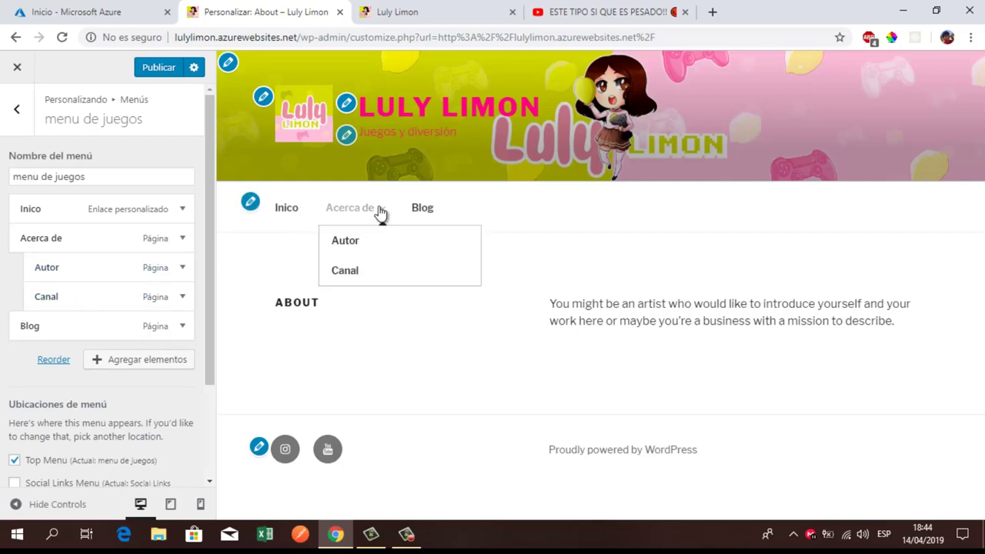
{"action": "left_click", "coordinate": [374, 214]}
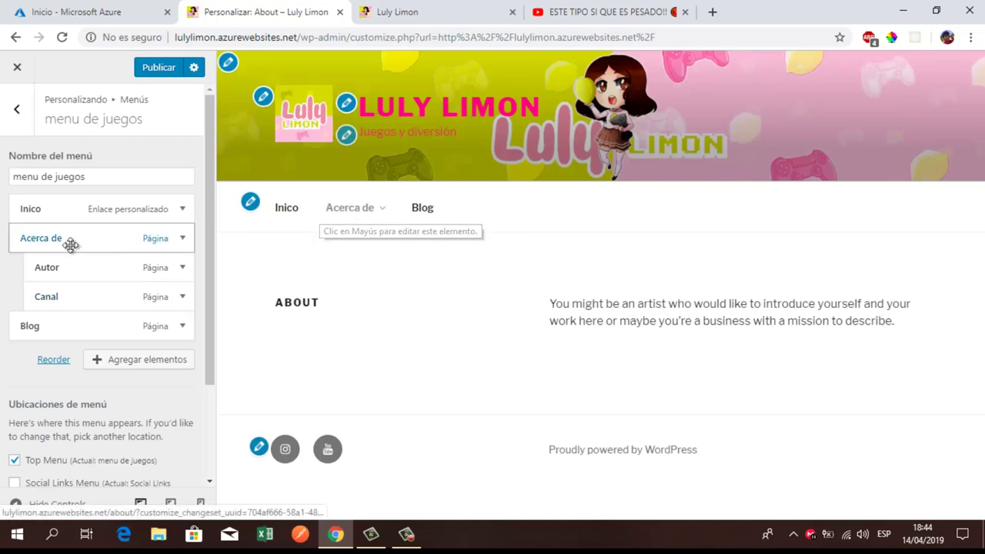
Step: Rearrange Autor and Canal back as sub-items of Acerca de and publish the menu de juegos
{"action": "left_click_drag", "start_coordinate": [97, 268], "coordinate": [77, 337]}
{"action": "left_click_drag", "start_coordinate": [83, 279], "coordinate": [60, 273]}
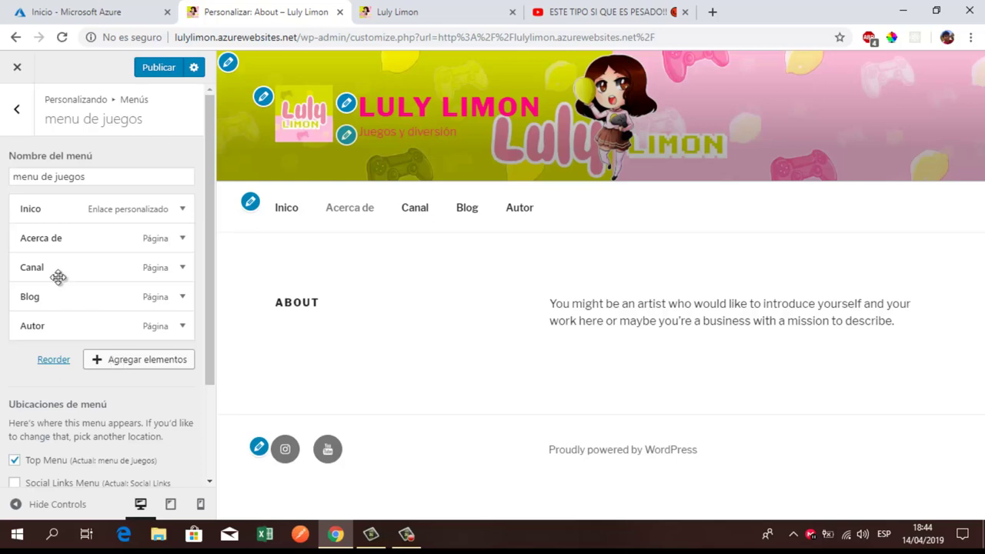
{"action": "mouse_move", "coordinate": [60, 273]}
{"action": "left_mouse_down"}
{"action": "mouse_move", "coordinate": [33, 270]}
{"action": "mouse_move", "coordinate": [64, 266]}
{"action": "mouse_move", "coordinate": [55, 274]}
{"action": "left_mouse_up"}
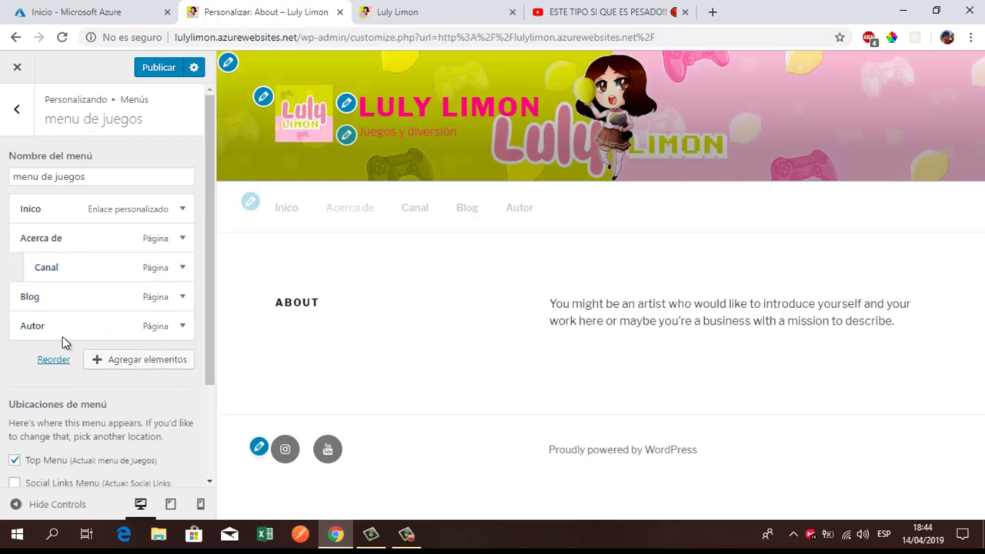
{"action": "left_click_drag", "start_coordinate": [54, 328], "coordinate": [70, 273]}
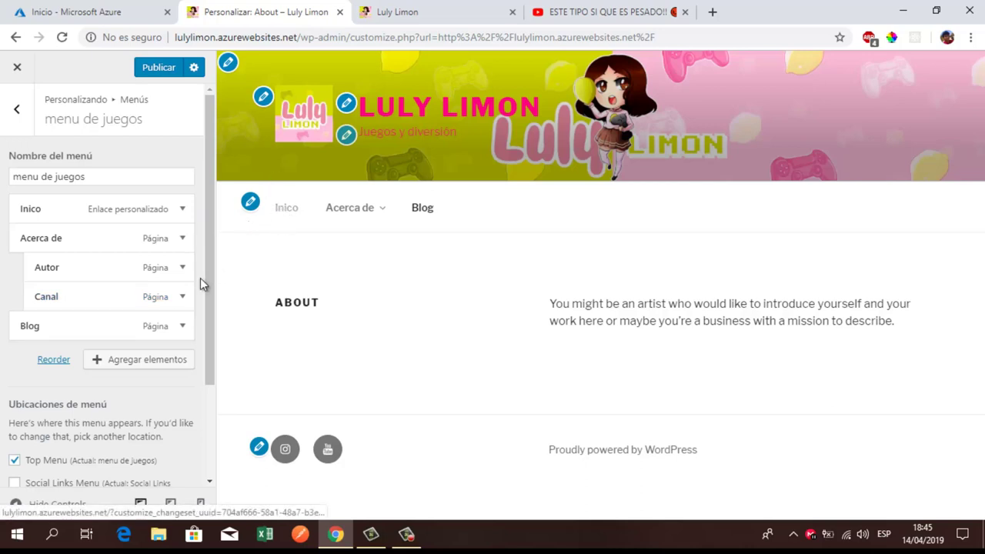
{"action": "left_click", "coordinate": [163, 69]}
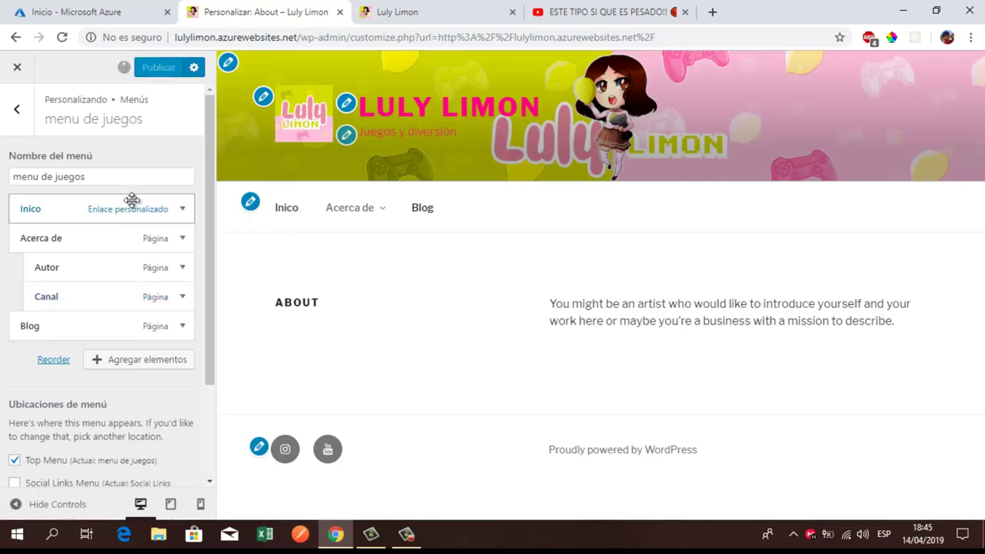
Step: Reload the live Luly Limon site to confirm Autor and Canal appear under Acerca de
{"action": "left_click", "coordinate": [466, 11]}
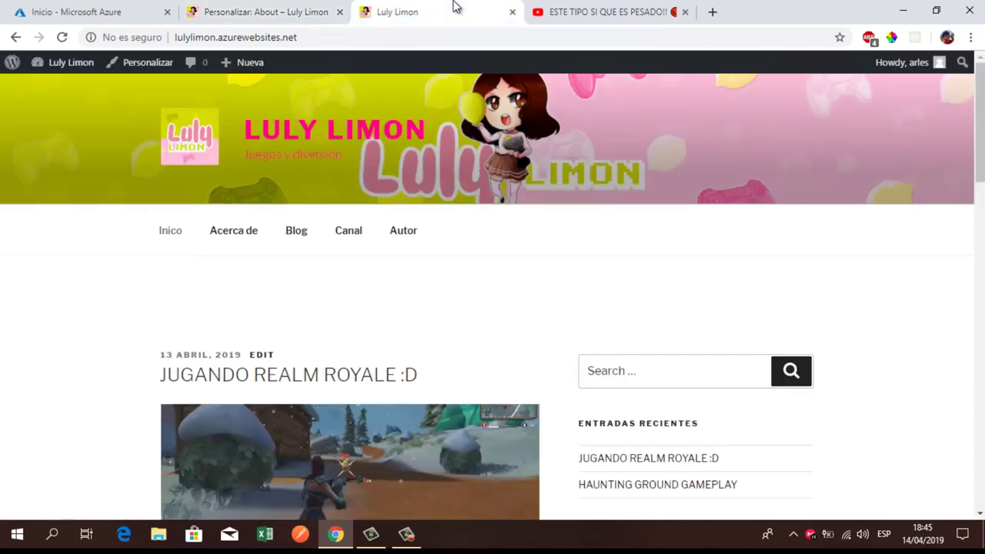
{"action": "left_click", "coordinate": [63, 37]}
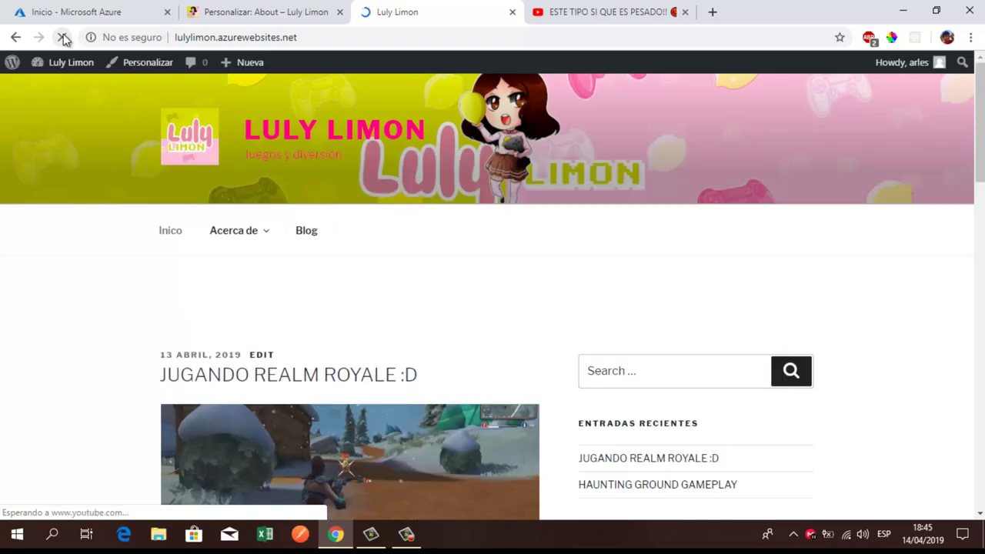
{"action": "mouse_move", "coordinate": [255, 235]}
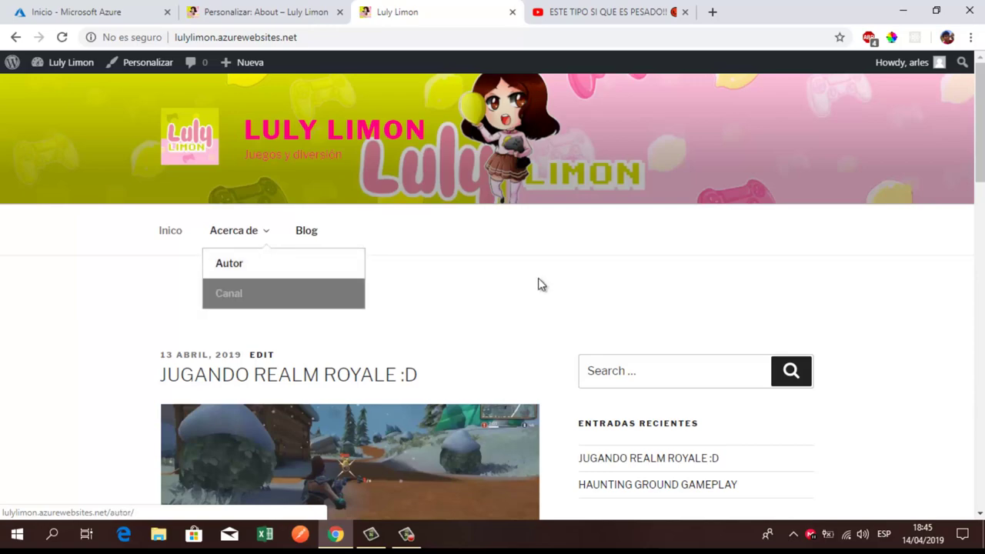
Step: Highlight the 'Proudly powered by WordPress' text in the site footer
{"action": "scroll", "coordinate": [514, 282], "scroll_direction": "down", "scroll_amount": 20}
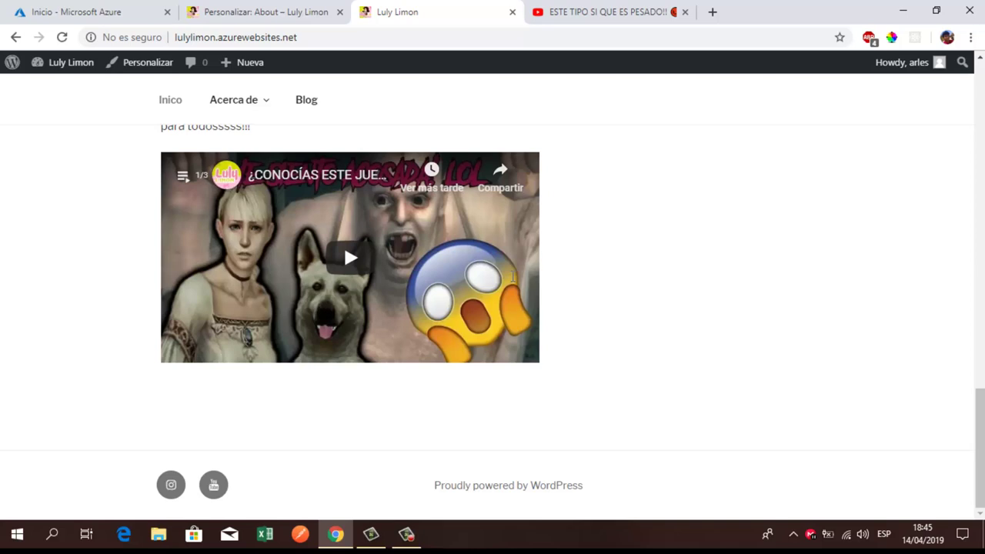
{"action": "left_click_drag", "start_coordinate": [428, 485], "coordinate": [591, 490]}
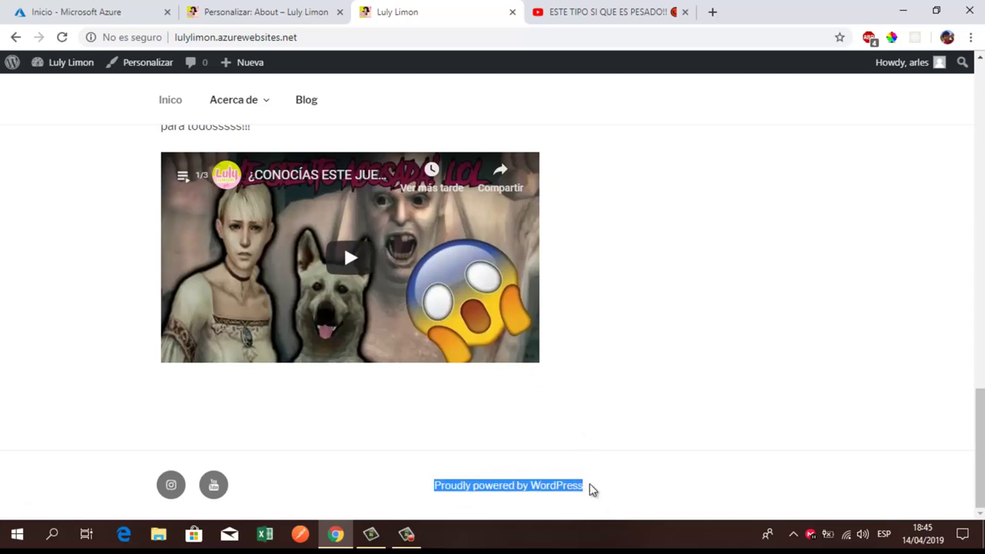
{"action": "left_click", "coordinate": [450, 435]}
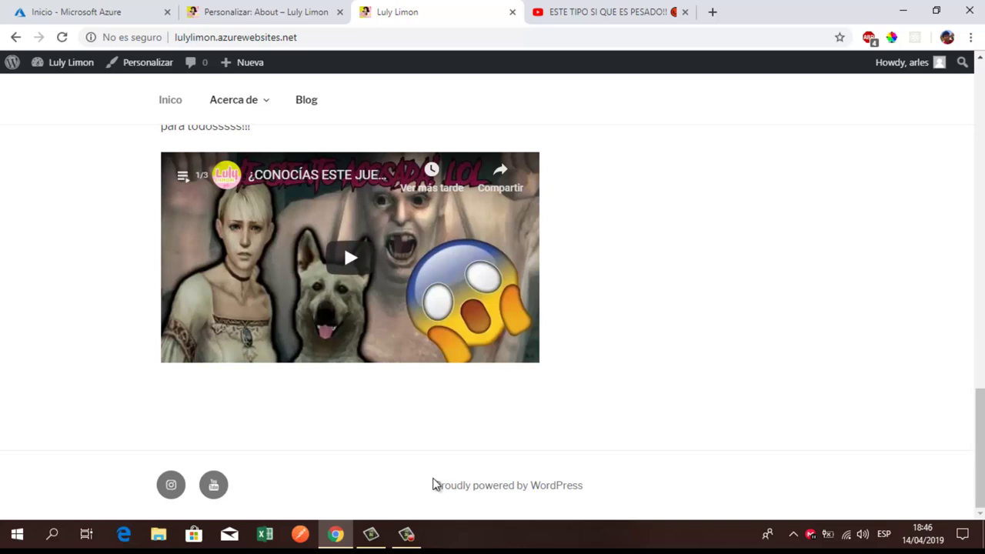
{"action": "left_click_drag", "start_coordinate": [433, 484], "coordinate": [620, 497]}
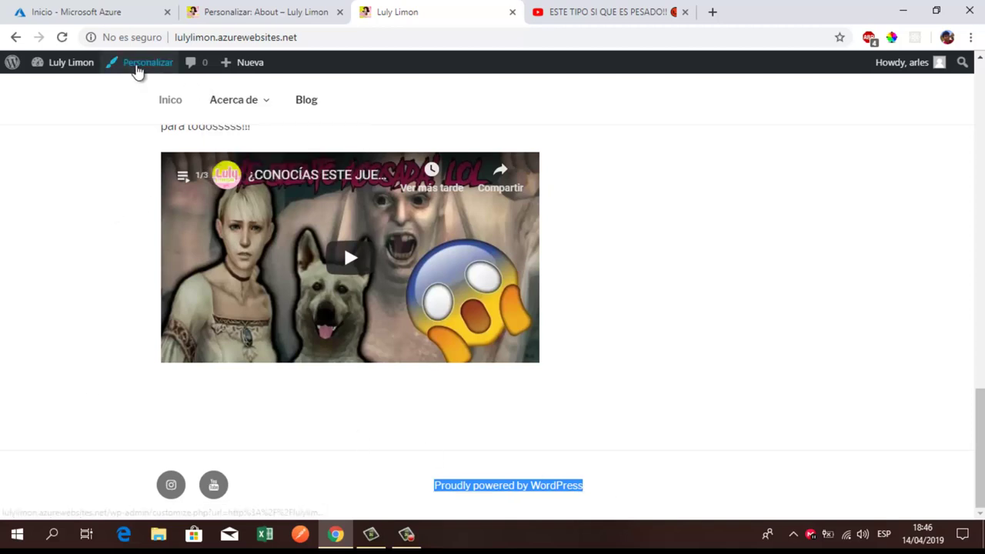
Step: Open the Customizer showing the active Twenty Seventeen theme, then go to the Microsoft Azure portal
{"action": "left_click", "coordinate": [137, 69]}
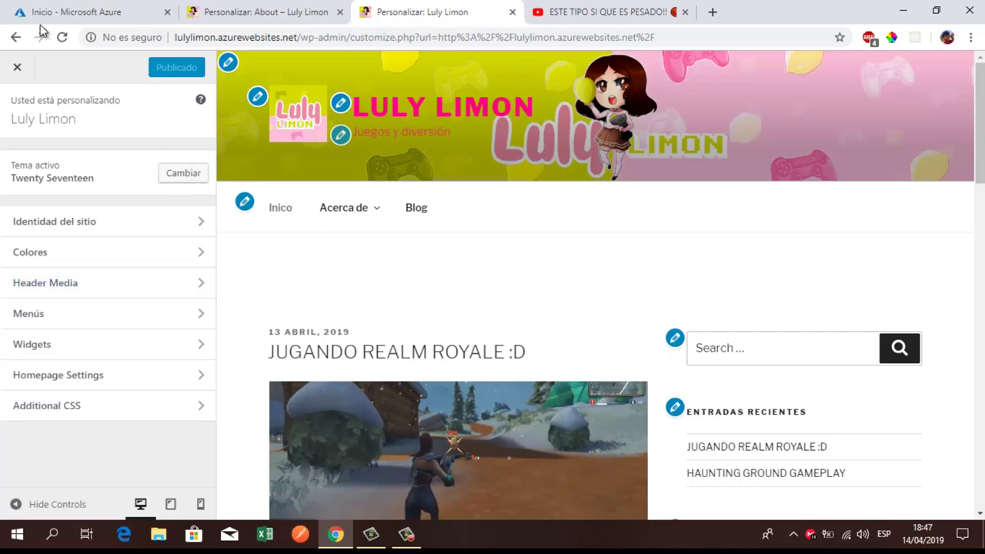
{"action": "left_click", "coordinate": [88, 11]}
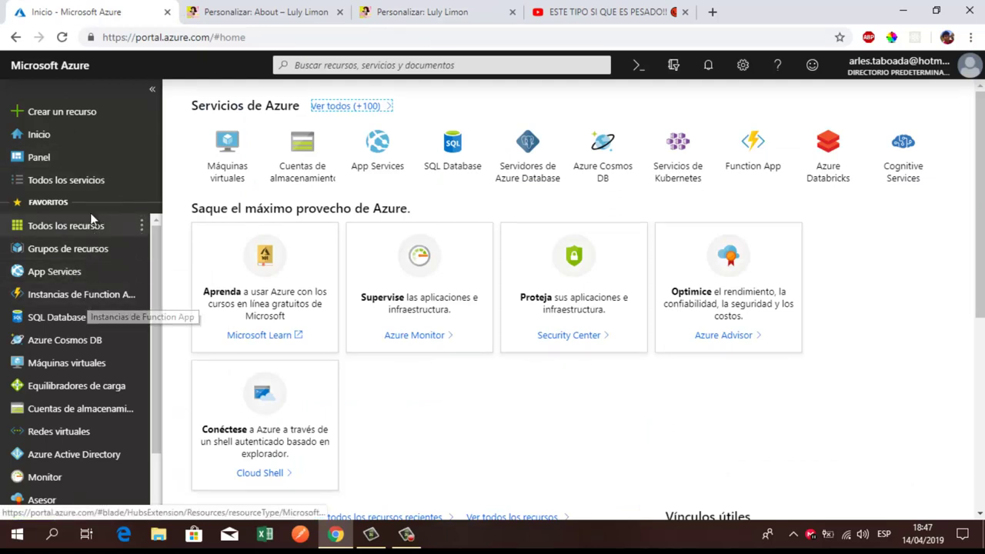
Step: List all resources and highlight the database server, lulylimon App Service and App Service plan names
{"action": "left_click", "coordinate": [87, 234]}
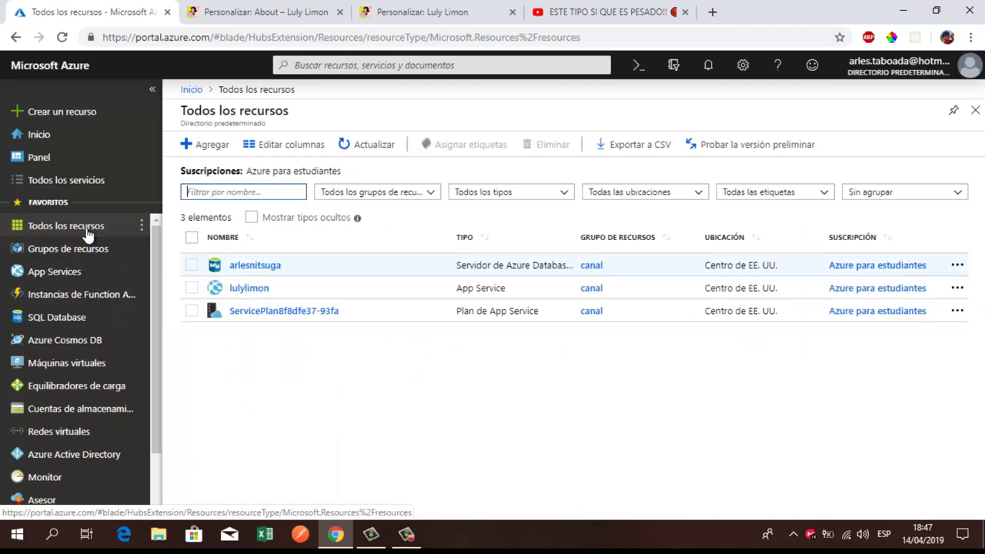
{"action": "left_click_drag", "start_coordinate": [214, 266], "coordinate": [287, 266]}
{"action": "left_click_drag", "start_coordinate": [215, 288], "coordinate": [290, 288]}
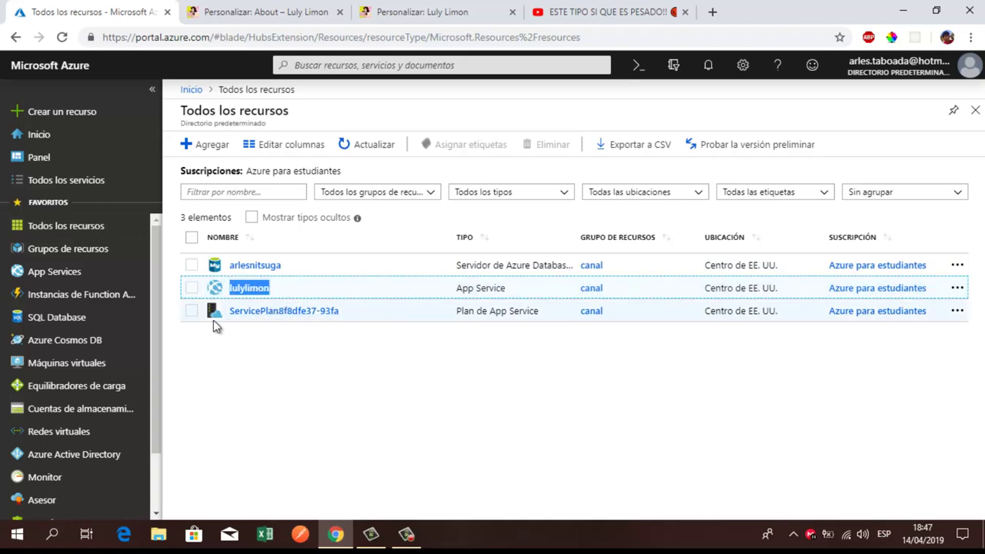
{"action": "left_click_drag", "start_coordinate": [212, 312], "coordinate": [352, 312]}
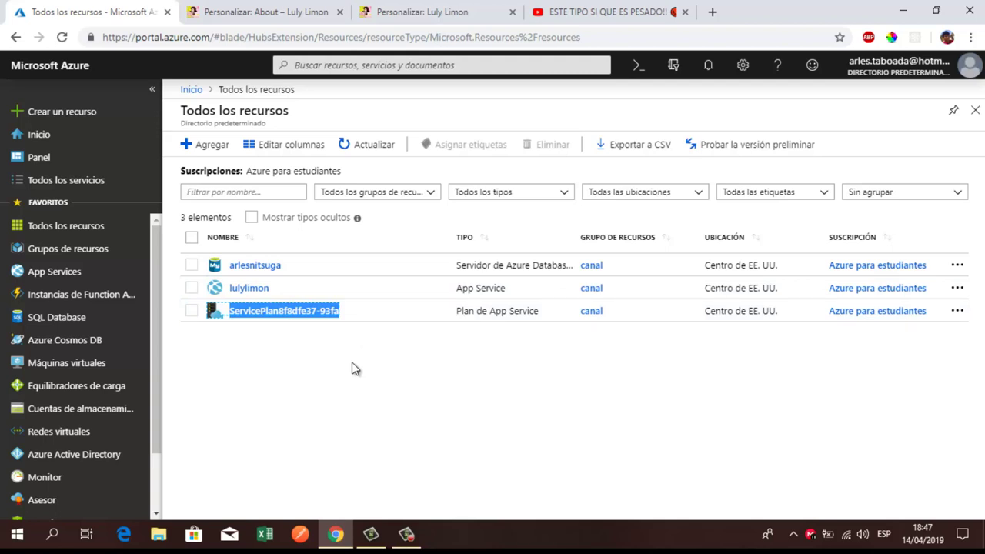
Step: Open lulylimon and go to Herramientas avanzadas under the Herramientas de desarrollo section
{"action": "left_click", "coordinate": [258, 291]}
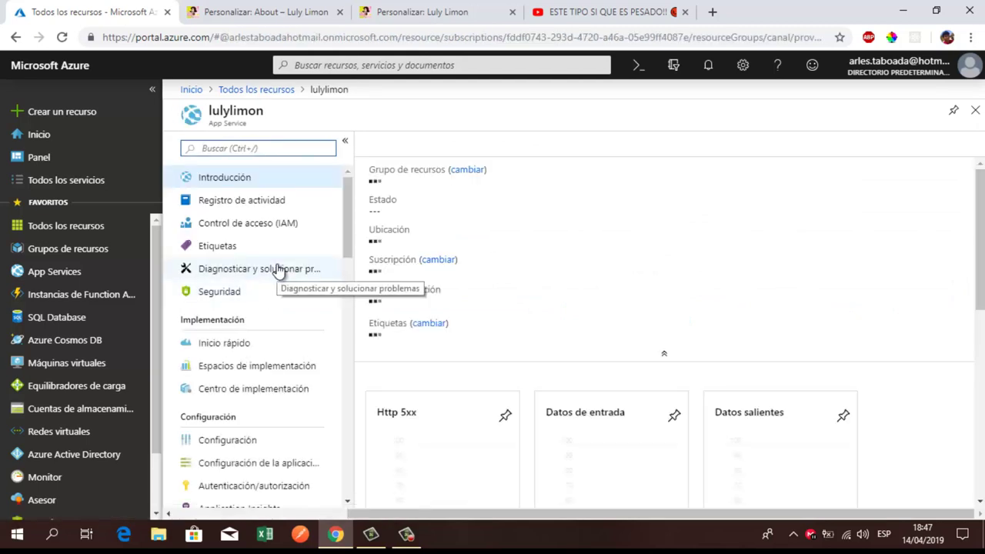
{"action": "scroll", "coordinate": [275, 267], "scroll_direction": "down", "scroll_amount": 2}
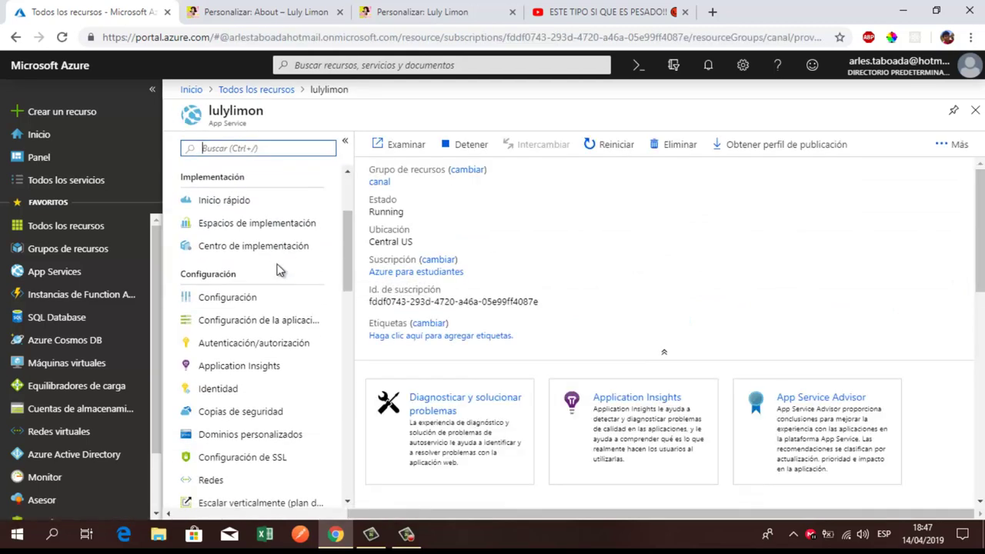
{"action": "scroll", "coordinate": [278, 269], "scroll_direction": "down", "scroll_amount": 2}
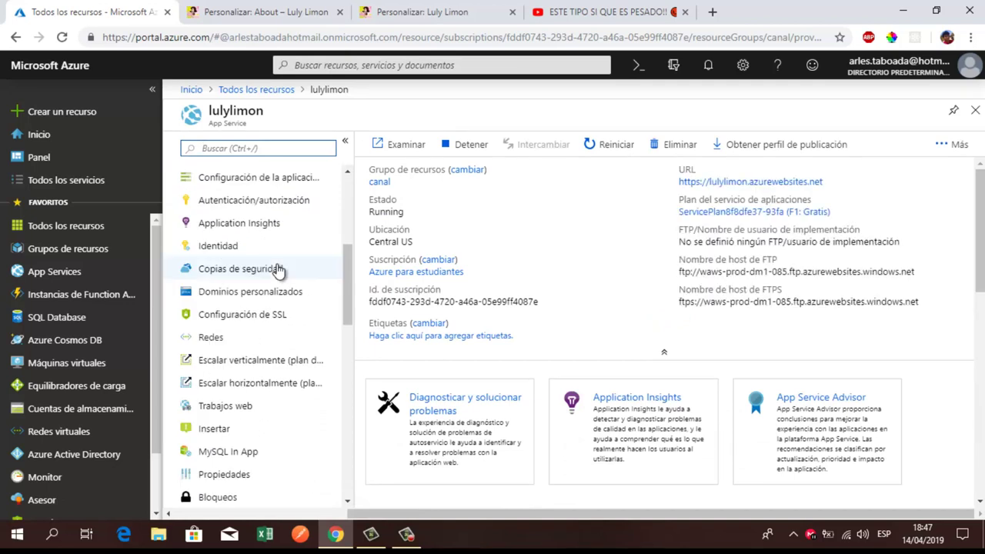
{"action": "scroll", "coordinate": [278, 269], "scroll_direction": "down", "scroll_amount": 4}
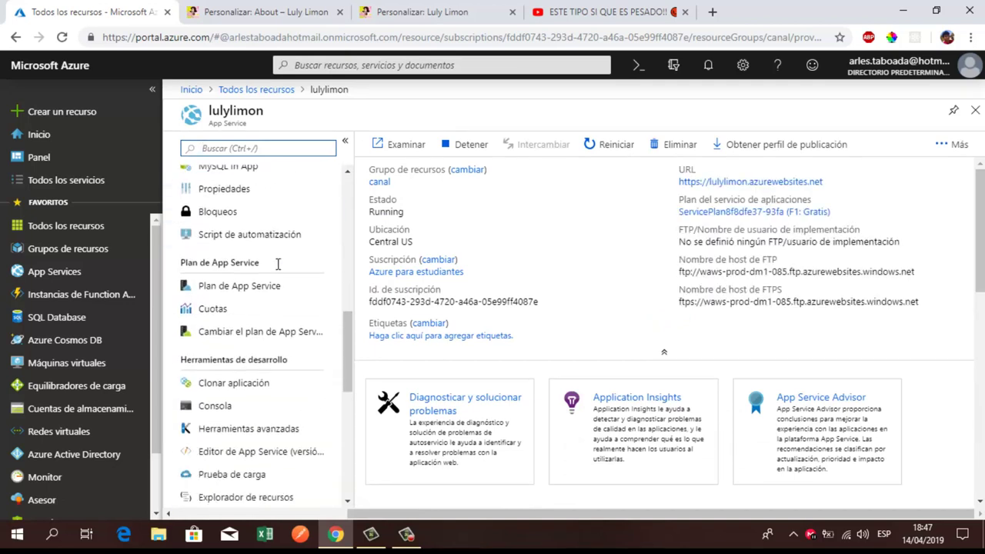
{"action": "scroll", "coordinate": [278, 264], "scroll_direction": "down", "scroll_amount": 1}
{"action": "left_click", "coordinate": [182, 287]}
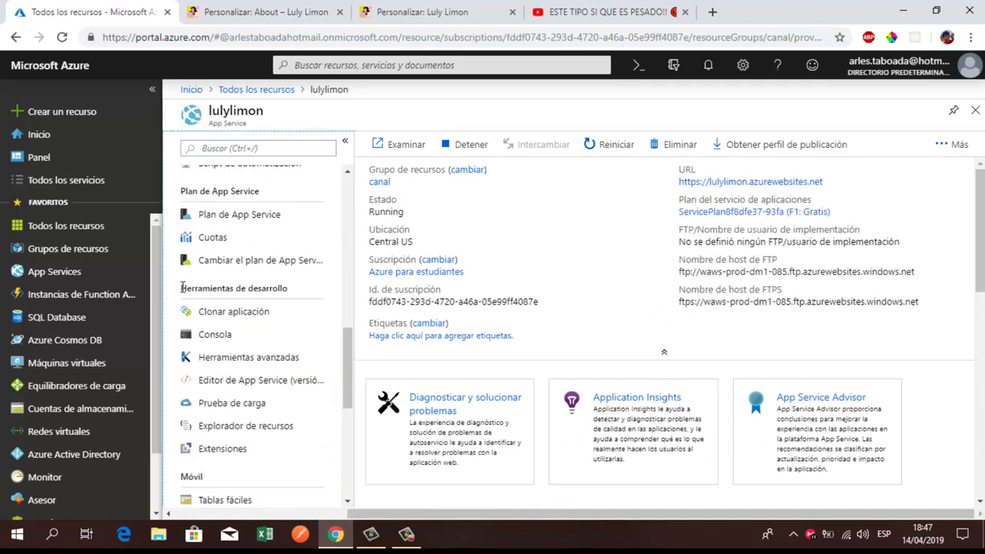
{"action": "left_click_drag", "start_coordinate": [182, 287], "coordinate": [297, 286]}
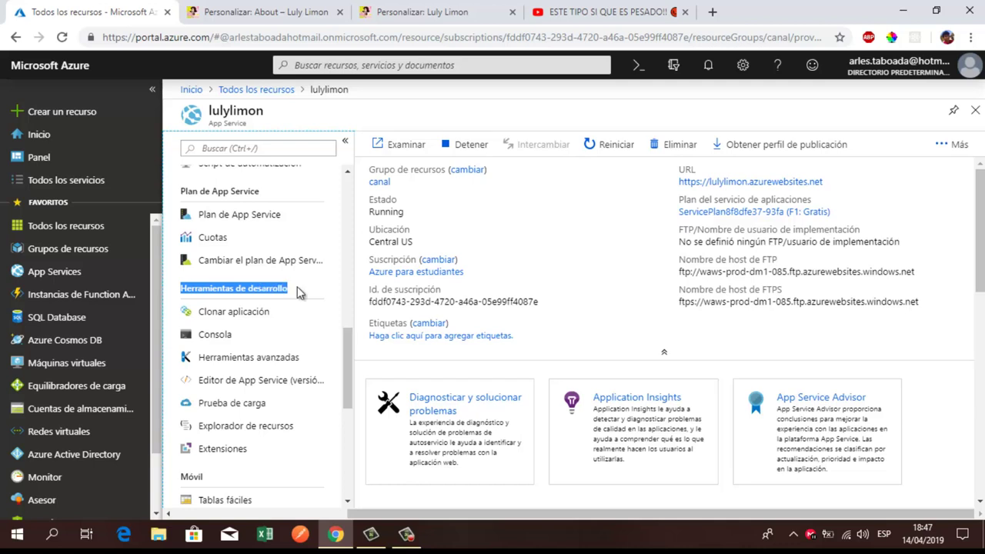
{"action": "left_click", "coordinate": [223, 358]}
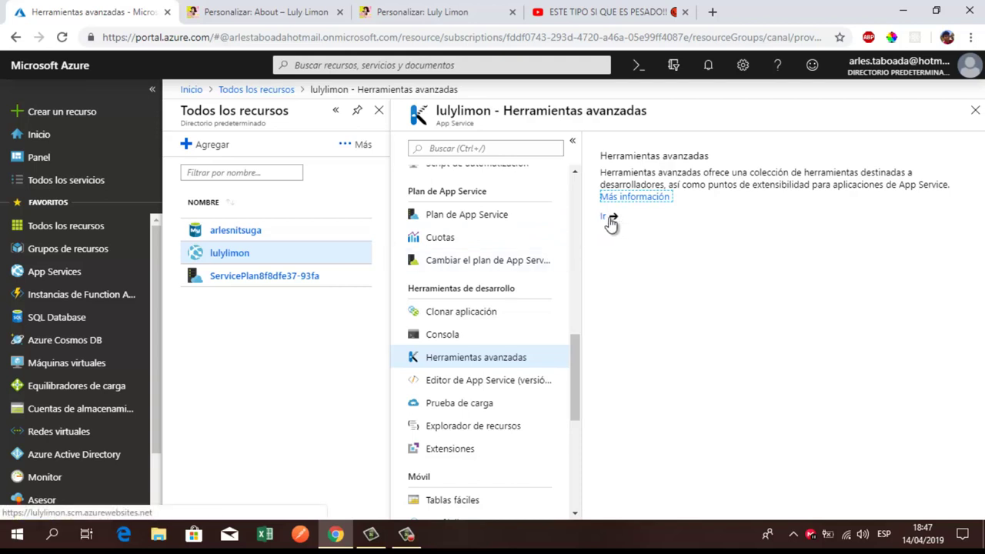
Step: Launch Kudu for lulylimon in a new tab via the Ir link
{"action": "left_click", "coordinate": [611, 223]}
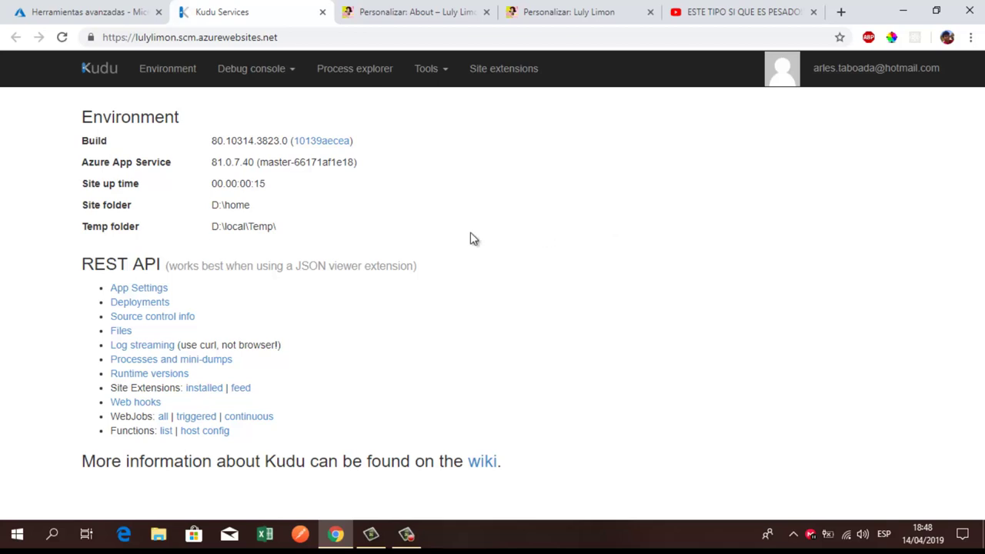
Step: Start a PowerShell debug console showing the data, LogFiles and site folders
{"action": "left_click", "coordinate": [286, 72]}
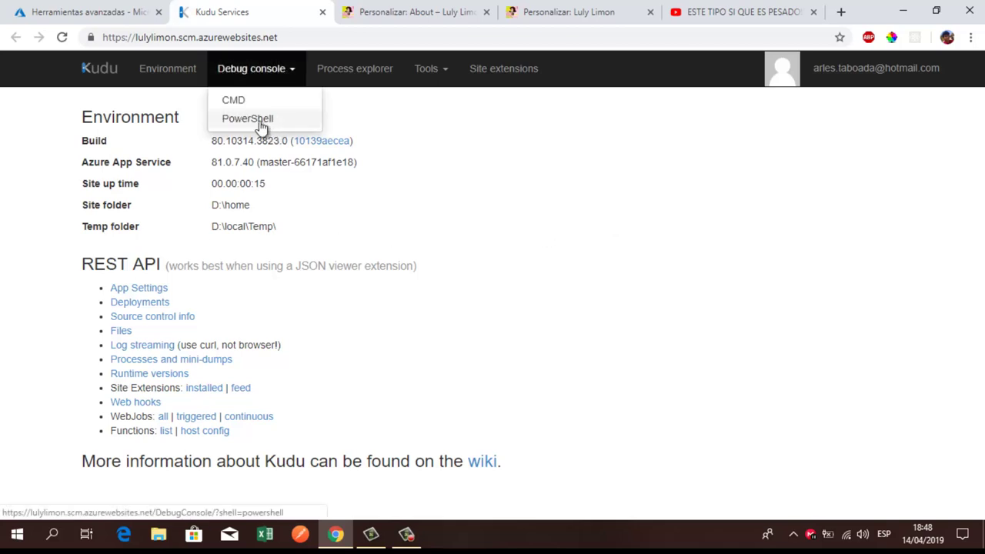
{"action": "left_click", "coordinate": [259, 123]}
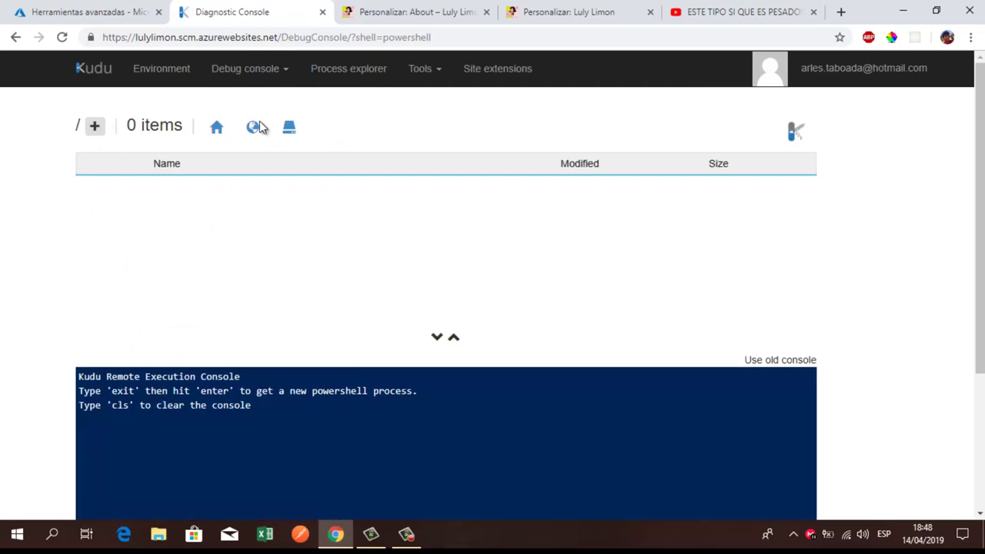
{"action": "left_click", "coordinate": [246, 68]}
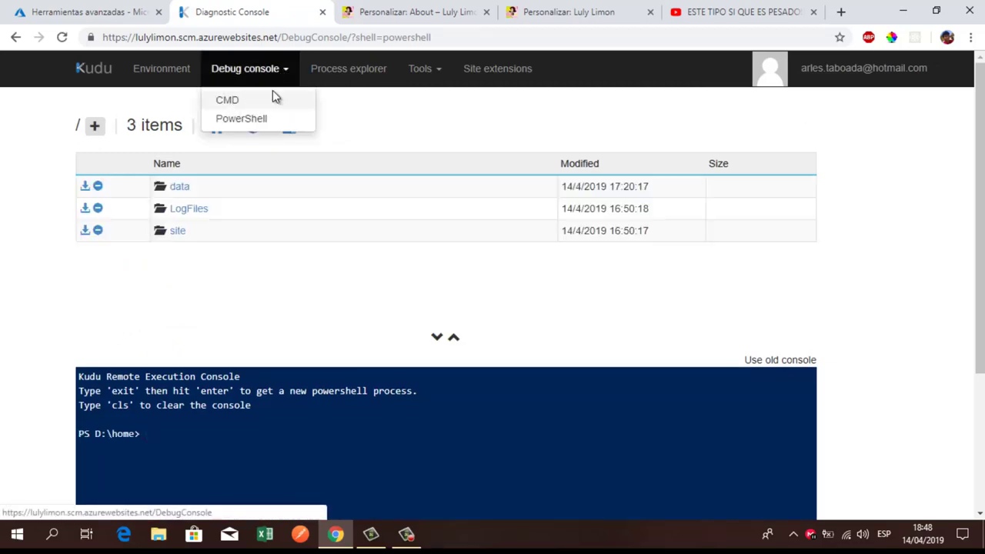
{"action": "left_click", "coordinate": [229, 314]}
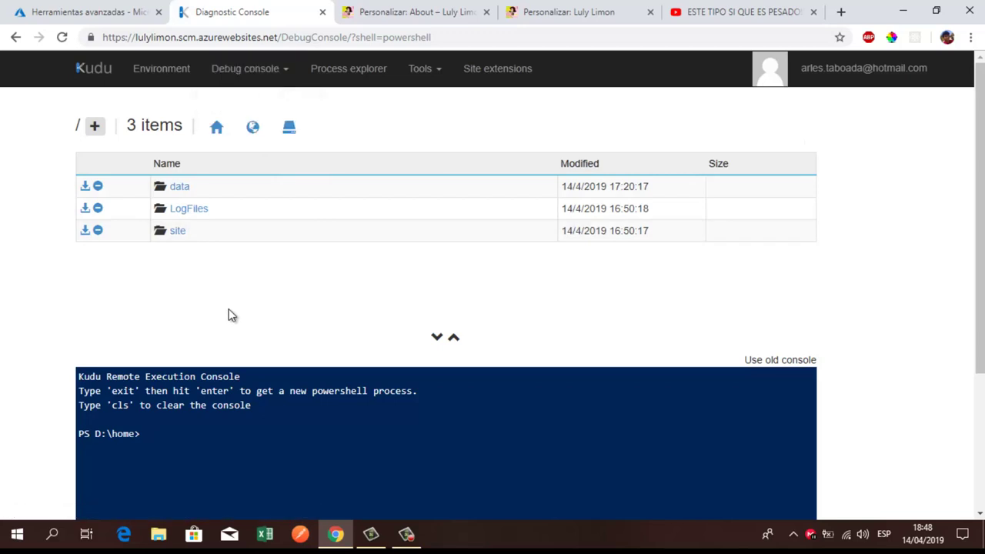
{"action": "scroll", "coordinate": [228, 314], "scroll_direction": "down", "scroll_amount": 2}
{"action": "scroll", "coordinate": [228, 314], "scroll_direction": "up", "scroll_amount": 2}
Step: Select the app name lulylimon in the Kudu site address
{"action": "left_click", "coordinate": [176, 40]}
{"action": "left_click", "coordinate": [154, 39]}
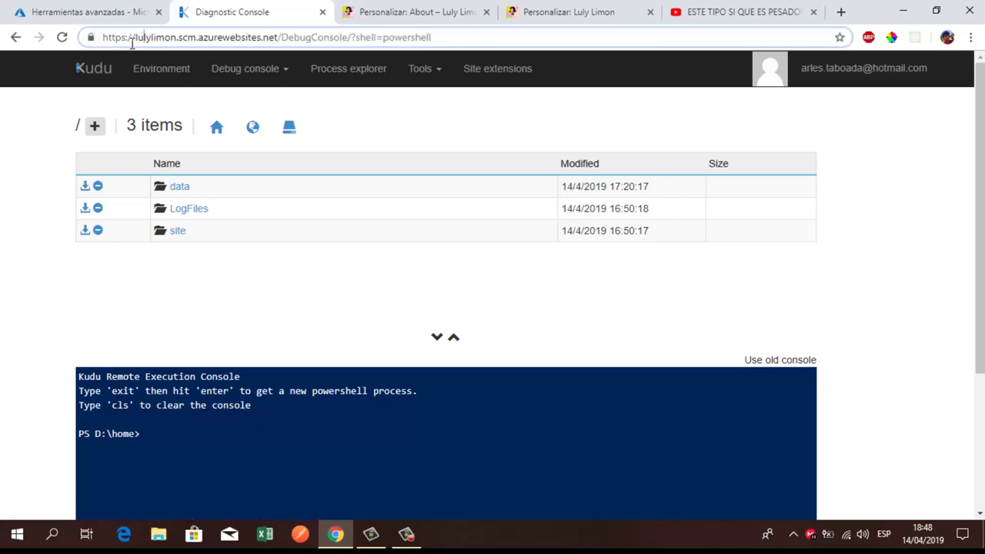
{"action": "left_click_drag", "start_coordinate": [135, 39], "coordinate": [176, 42]}
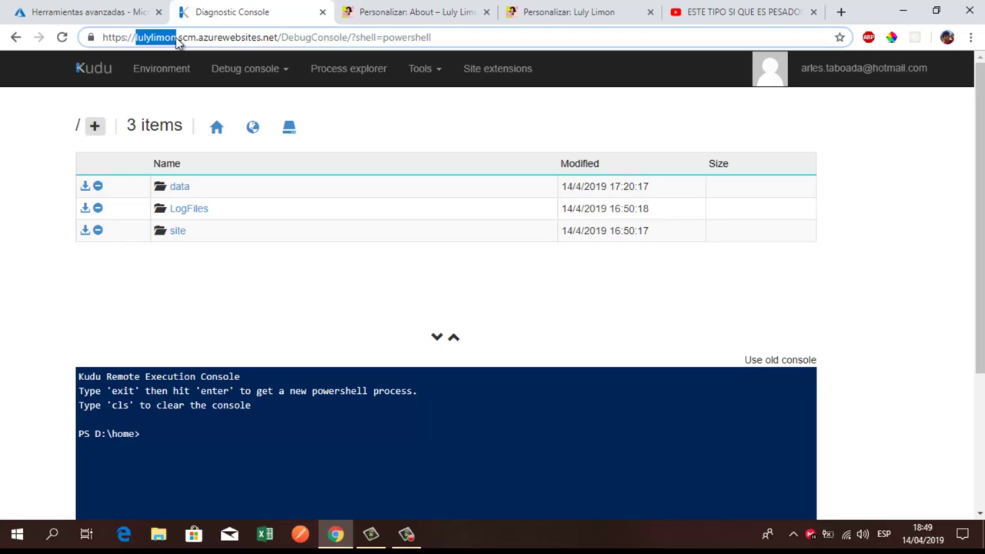
Step: Enter the site folder, start downloading wwwroot as wwwroot.zip, then cancel that download
{"action": "left_click", "coordinate": [177, 232]}
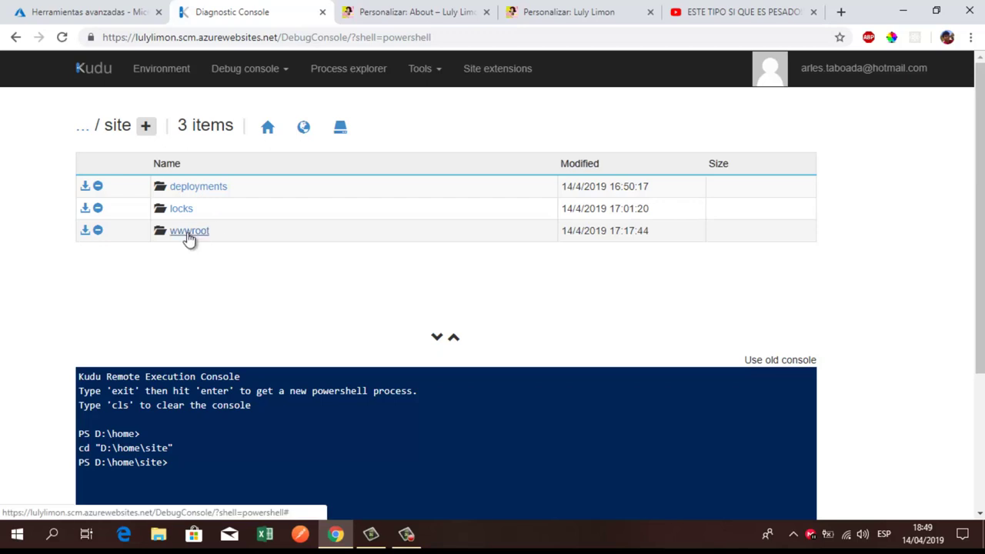
{"action": "left_click", "coordinate": [86, 231]}
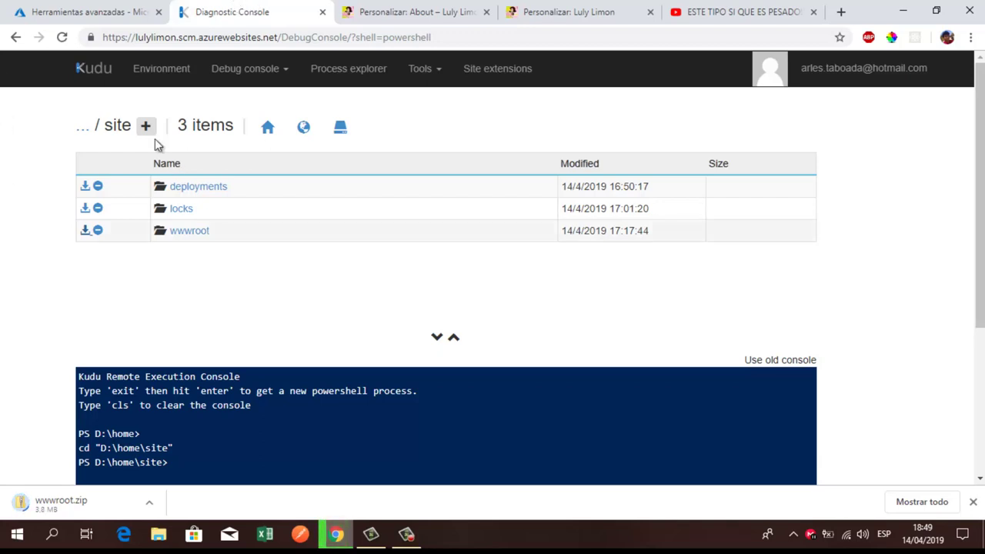
{"action": "left_click", "coordinate": [149, 502]}
{"action": "left_click", "coordinate": [174, 478]}
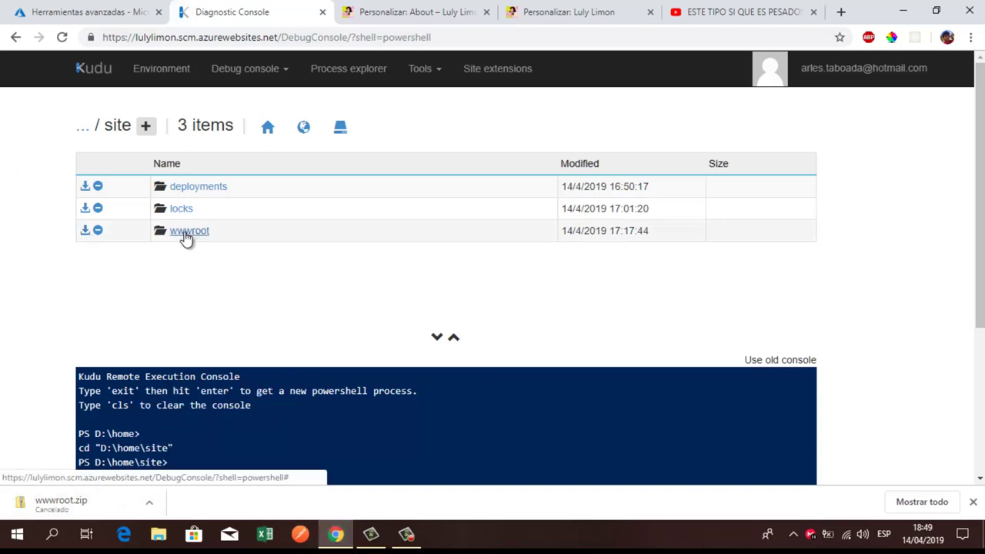
Step: Browse Kudu from wwwroot through wp-content into the themes folder, then return to the About customizer
{"action": "left_click", "coordinate": [184, 234]}
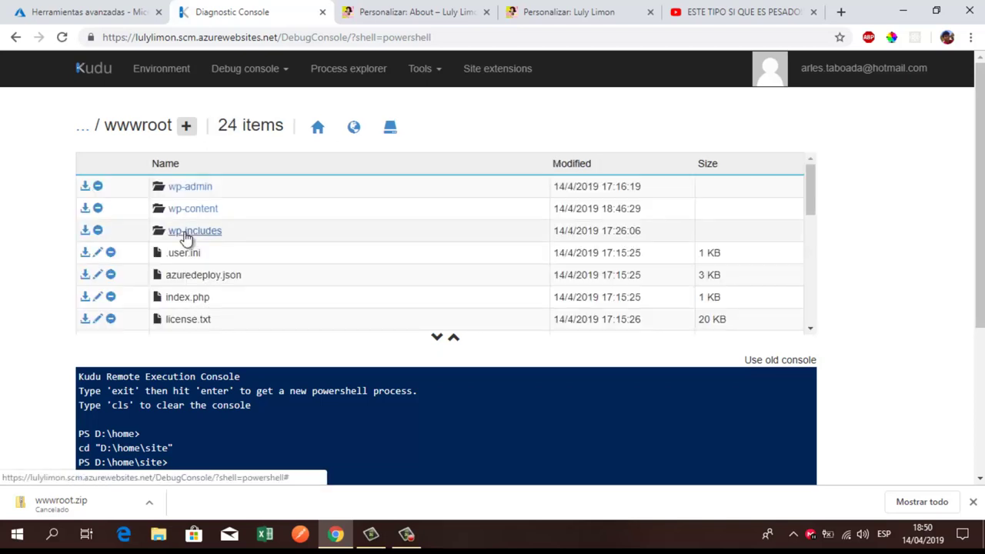
{"action": "scroll", "coordinate": [184, 238], "scroll_direction": "down", "scroll_amount": 4}
{"action": "scroll", "coordinate": [185, 239], "scroll_direction": "up", "scroll_amount": 1}
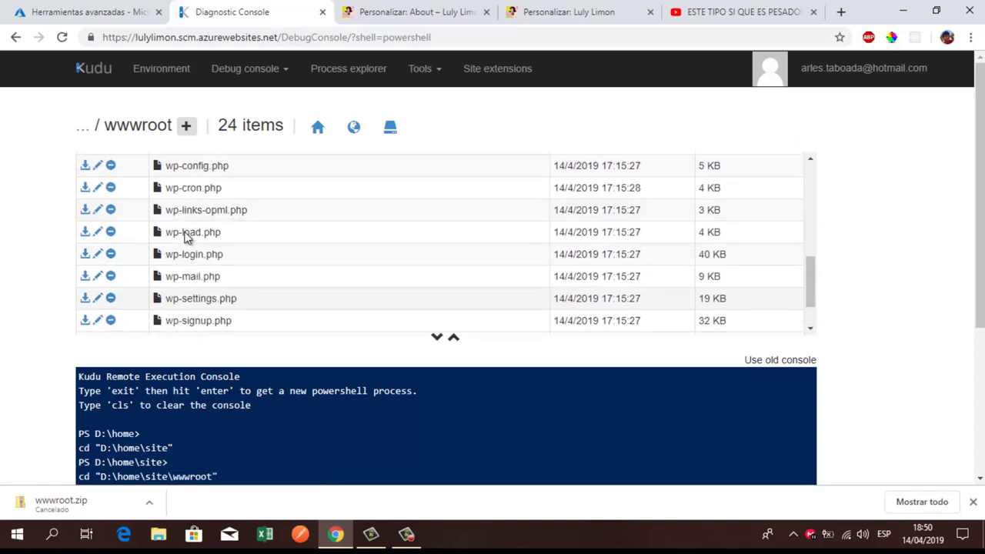
{"action": "scroll", "coordinate": [184, 239], "scroll_direction": "up", "scroll_amount": 4}
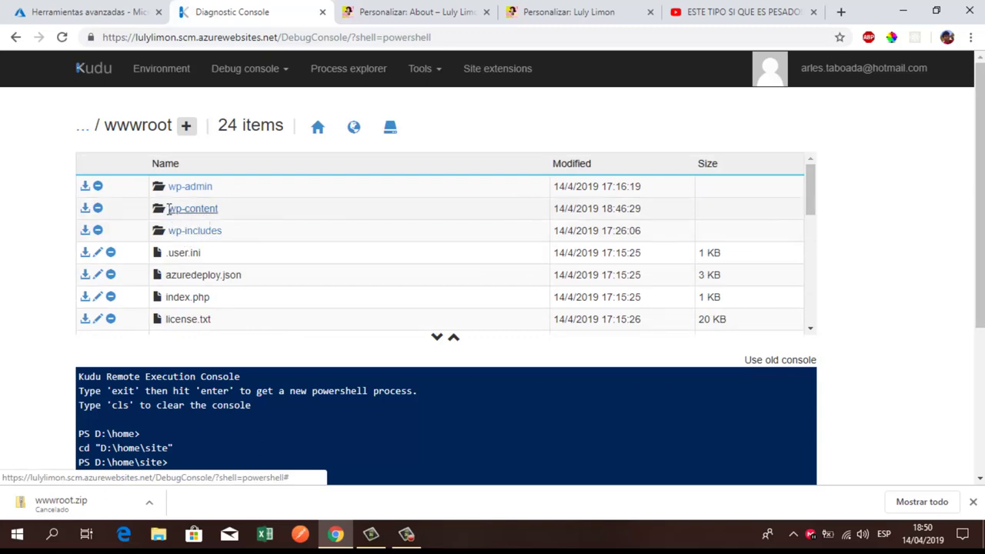
{"action": "left_click", "coordinate": [191, 214]}
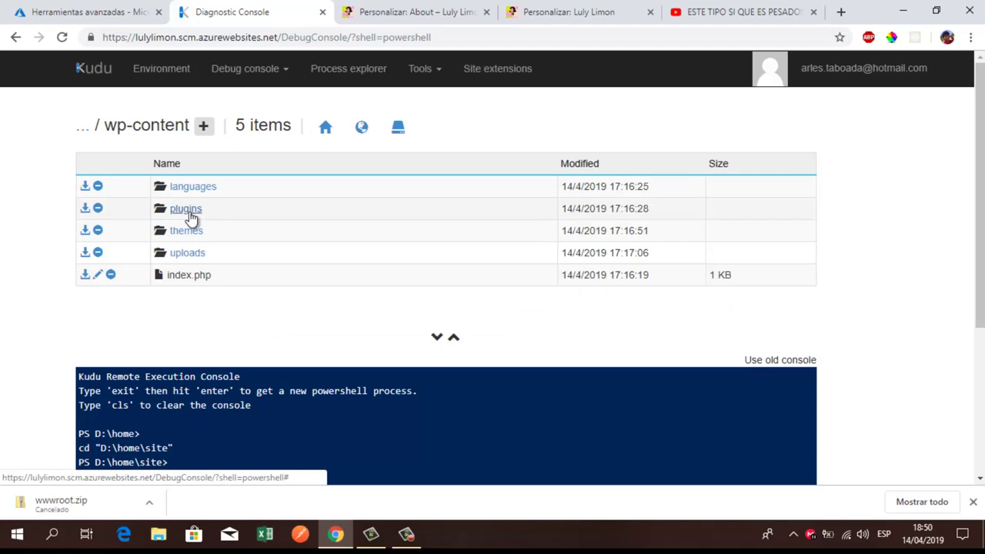
{"action": "left_click", "coordinate": [190, 233]}
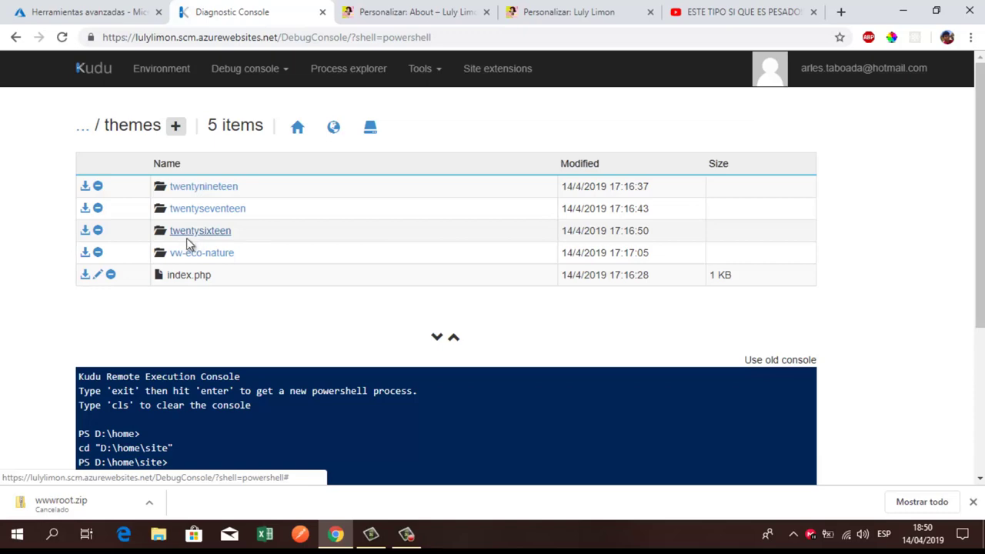
{"action": "left_click", "coordinate": [411, 11]}
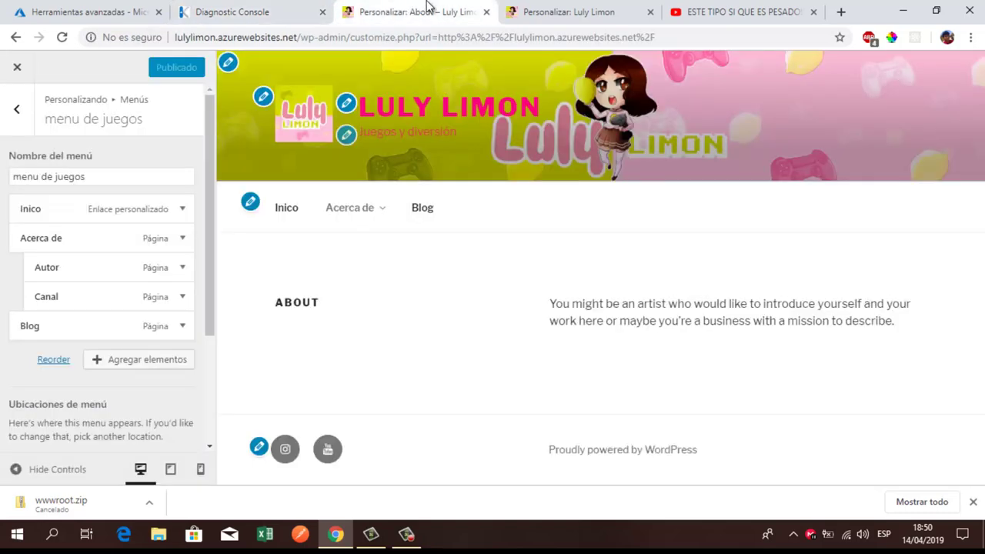
Step: Close the main site customizer to view the live Luly Limon site
{"action": "left_click", "coordinate": [523, 10]}
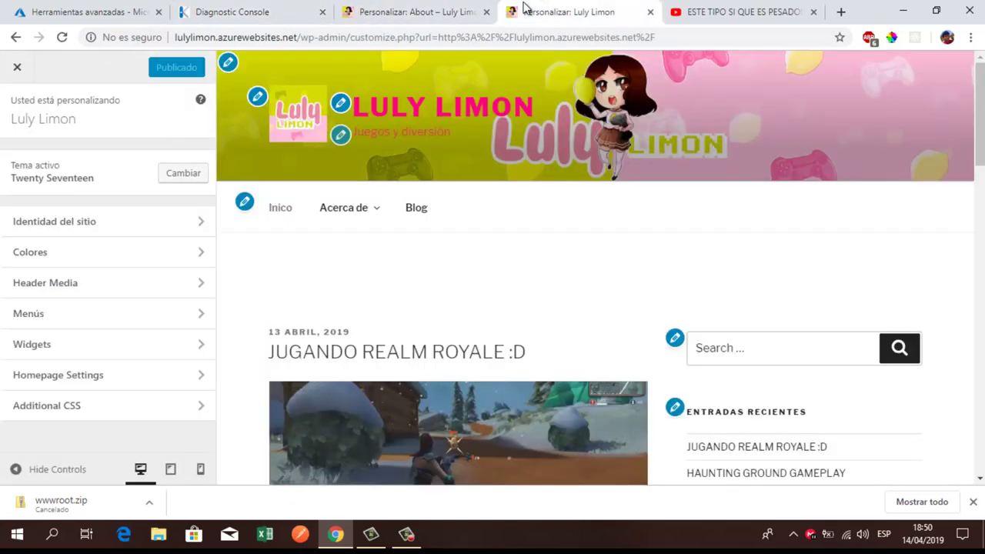
{"action": "left_click", "coordinate": [17, 69]}
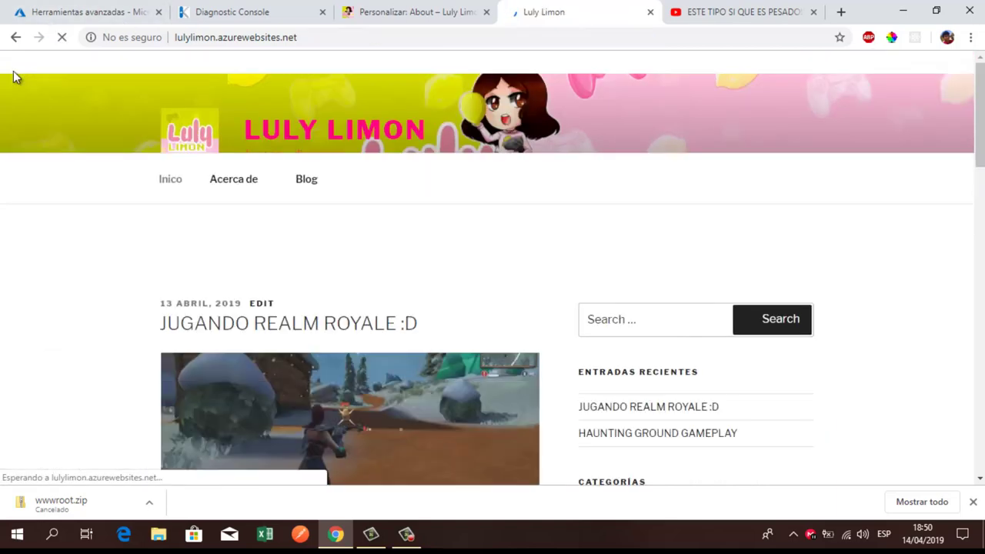
{"action": "mouse_move", "coordinate": [62, 68]}
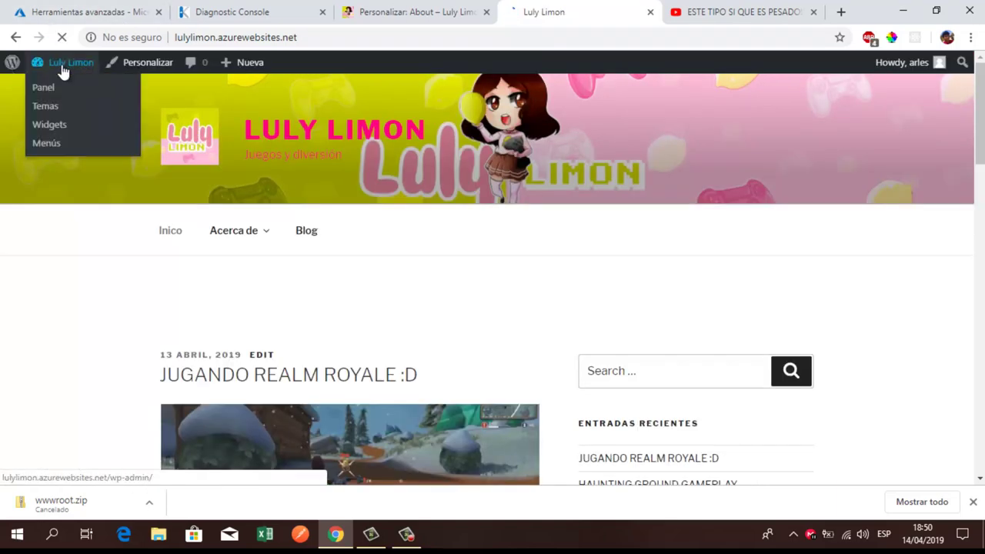
Step: Open the Temas page from the dashboard, then return to Azure's Herramientas avanzadas page
{"action": "left_click", "coordinate": [54, 92]}
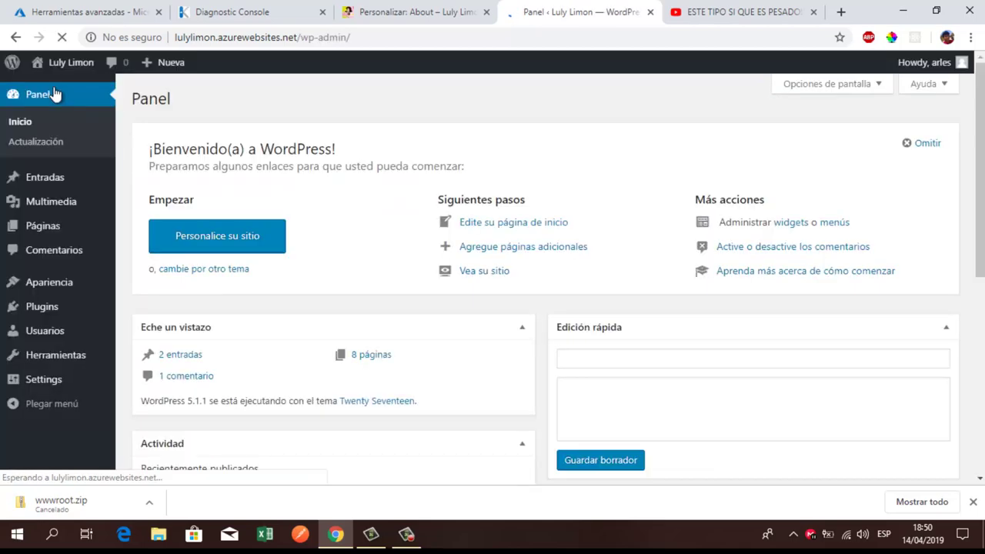
{"action": "mouse_move", "coordinate": [38, 281]}
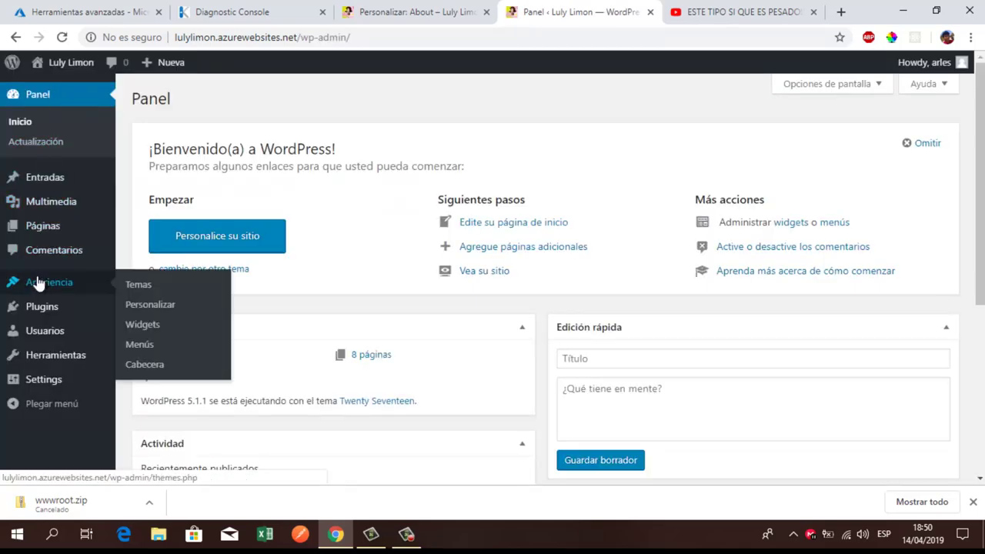
{"action": "left_click", "coordinate": [131, 289]}
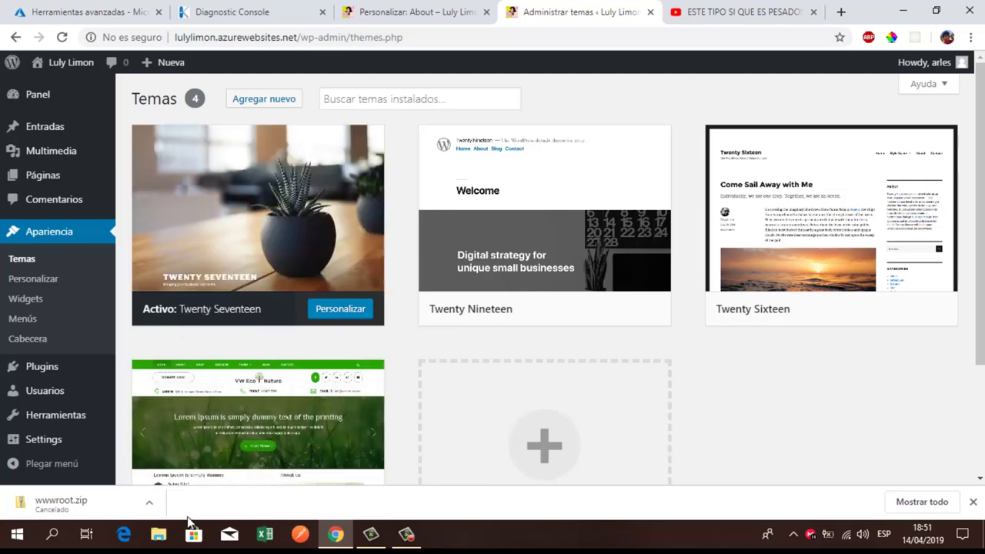
{"action": "left_click", "coordinate": [121, 6]}
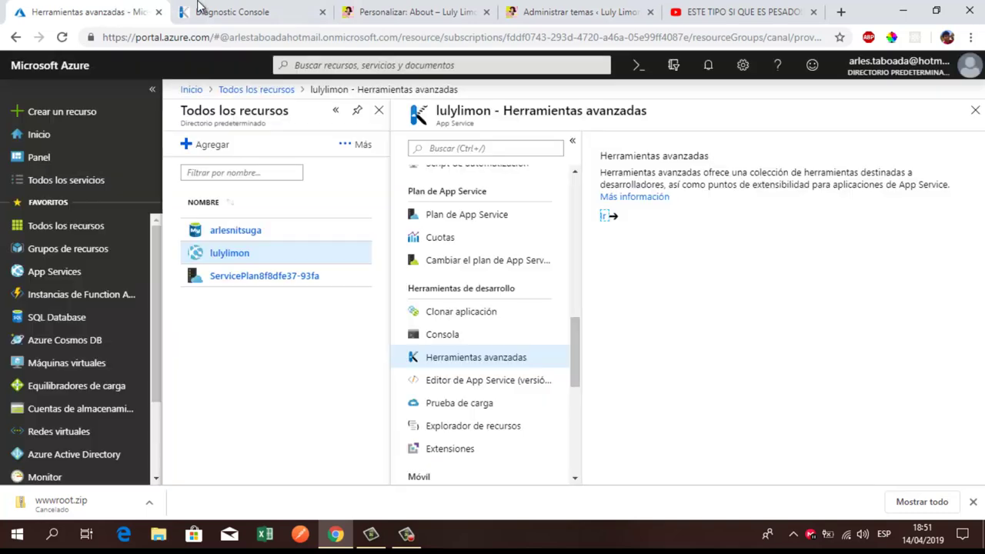
Step: In Kudu, go into twentyseventeen/template-parts, compare the footer, page and post folders, and open footer
{"action": "left_click", "coordinate": [201, 7]}
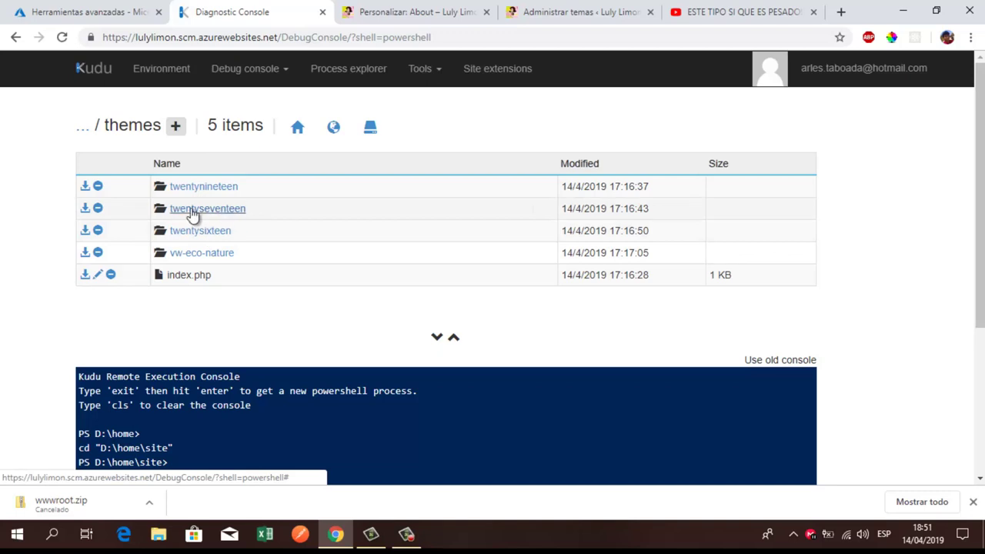
{"action": "left_click", "coordinate": [192, 212]}
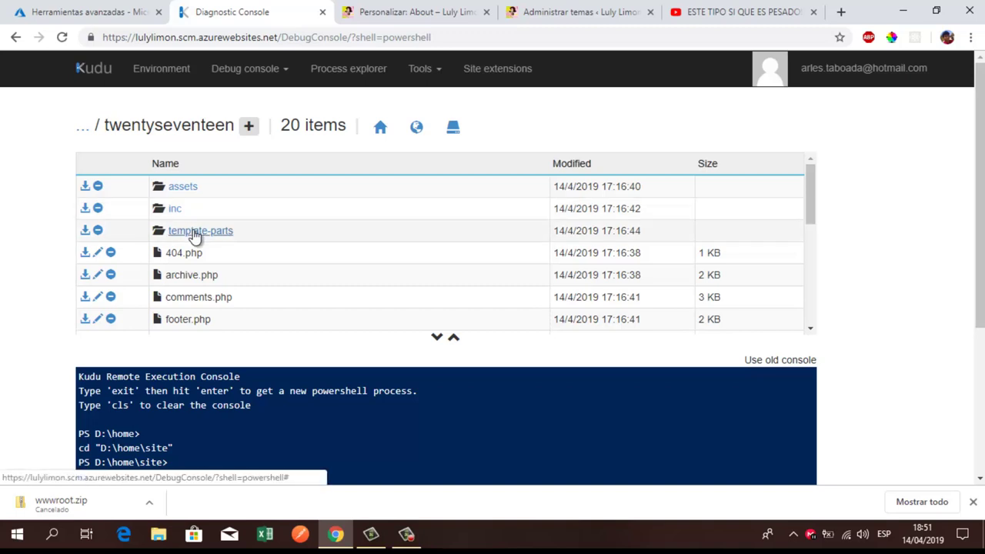
{"action": "left_click", "coordinate": [194, 232]}
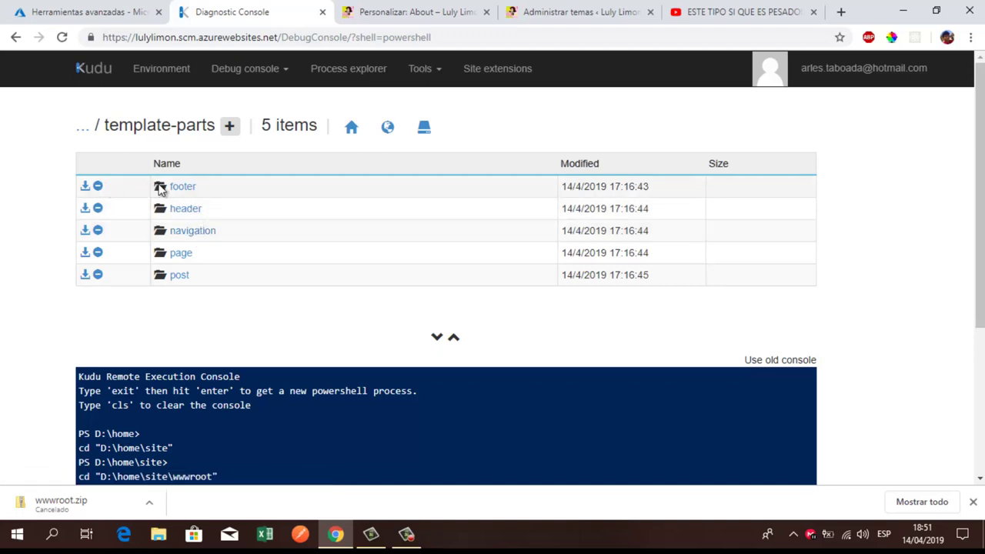
{"action": "left_click_drag", "start_coordinate": [200, 187], "coordinate": [177, 231]}
{"action": "left_click_drag", "start_coordinate": [210, 259], "coordinate": [167, 253]}
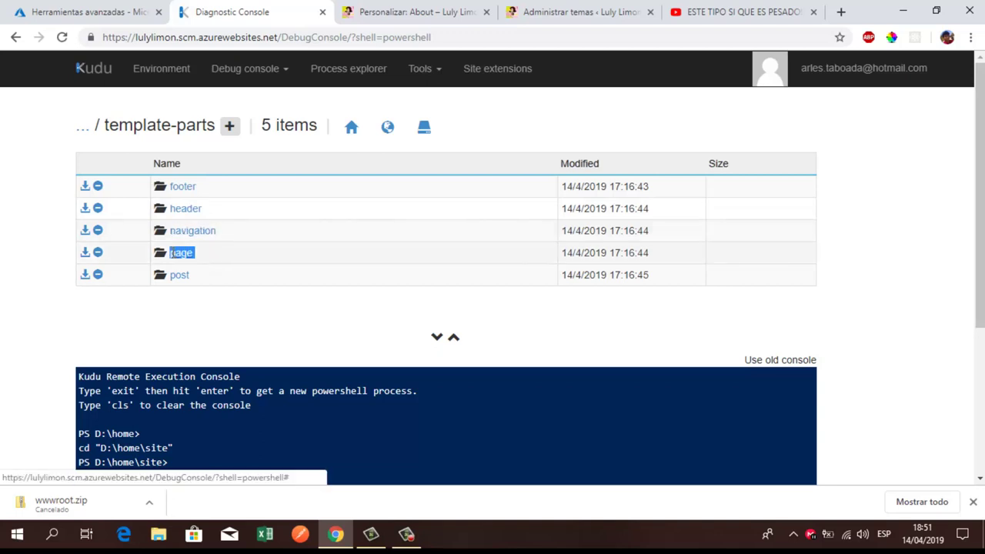
{"action": "left_click_drag", "start_coordinate": [218, 280], "coordinate": [170, 274]}
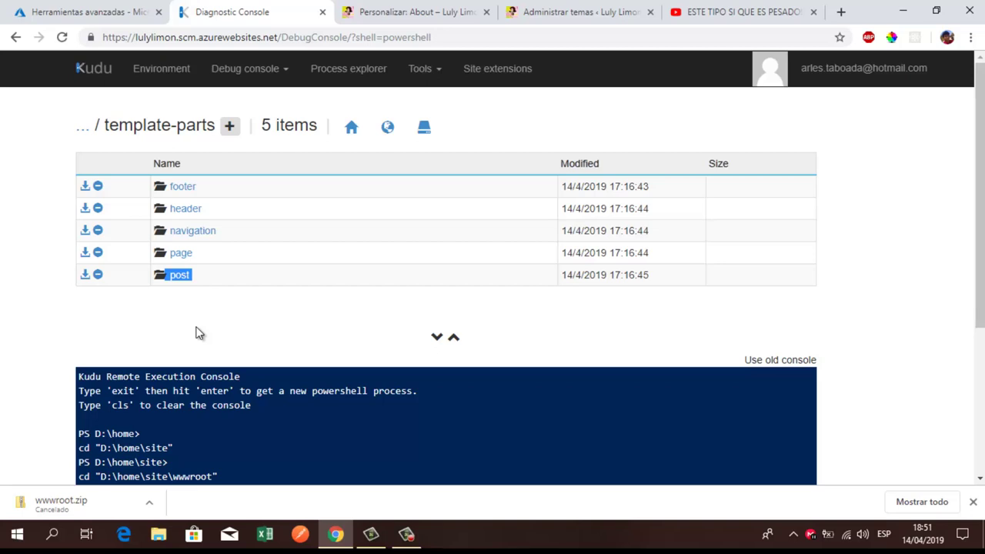
{"action": "left_click", "coordinate": [183, 192]}
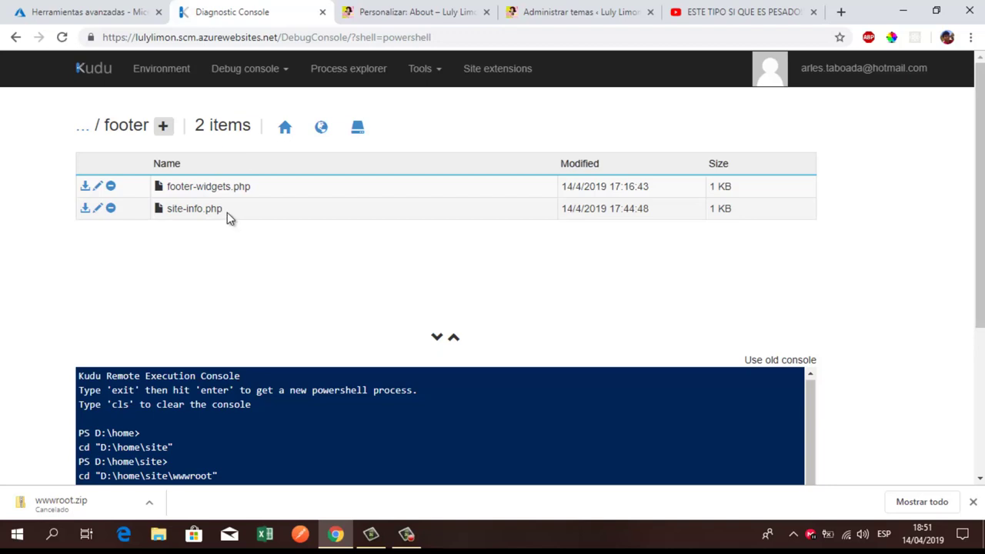
Step: Open site-info.php in the Kudu editor and select its site-info block, lines 12–21
{"action": "left_click_drag", "start_coordinate": [168, 209], "coordinate": [246, 211]}
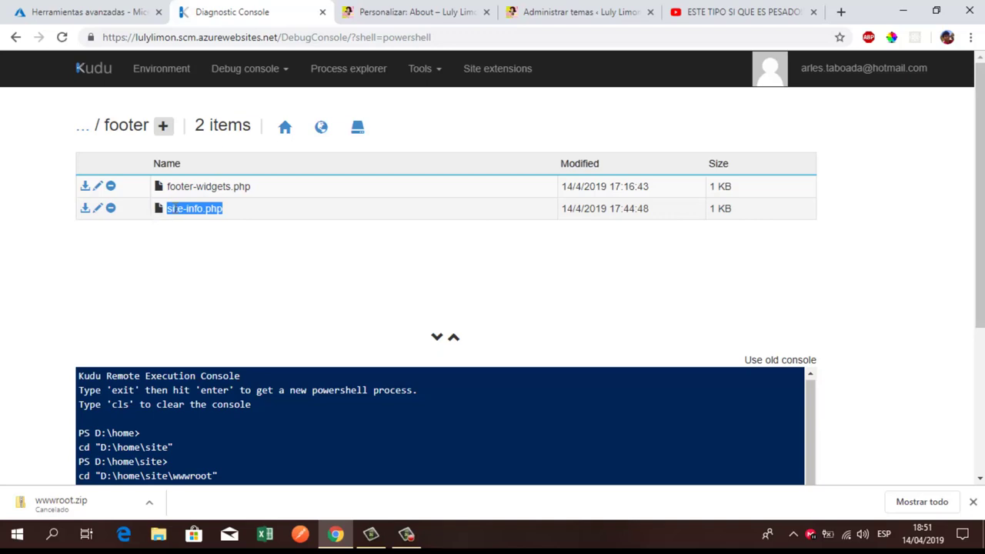
{"action": "left_click_drag", "start_coordinate": [173, 213], "coordinate": [233, 213]}
{"action": "left_click", "coordinate": [197, 239]}
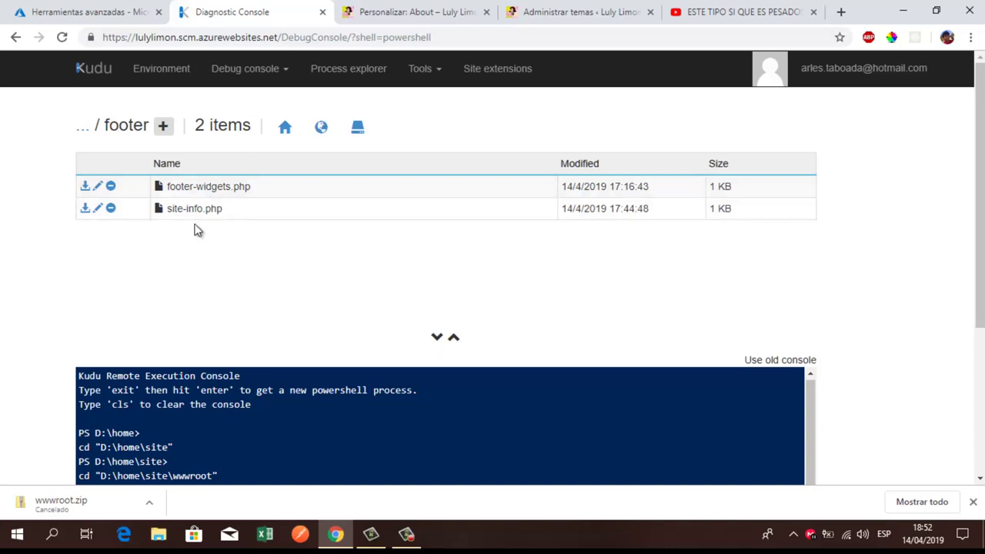
{"action": "left_click", "coordinate": [97, 207]}
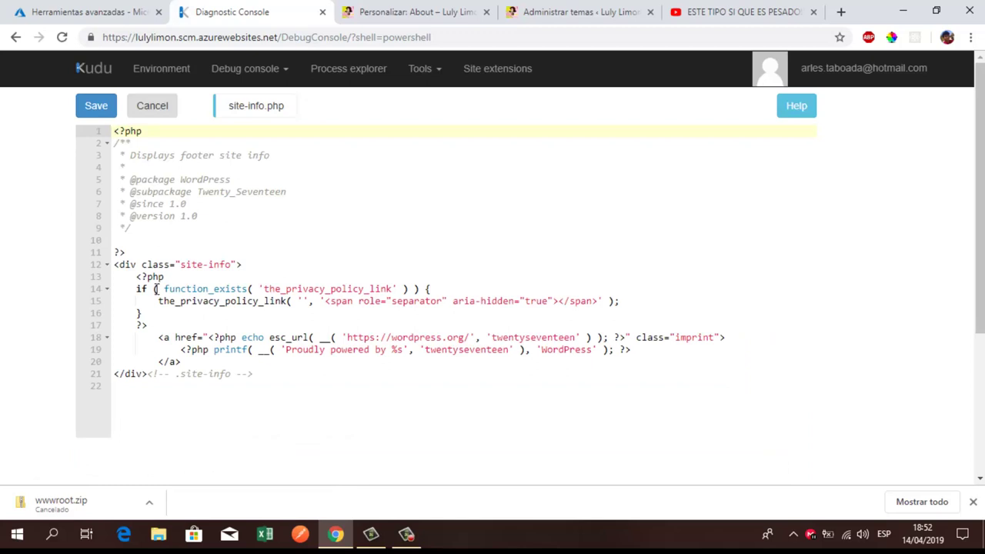
{"action": "left_click", "coordinate": [119, 265]}
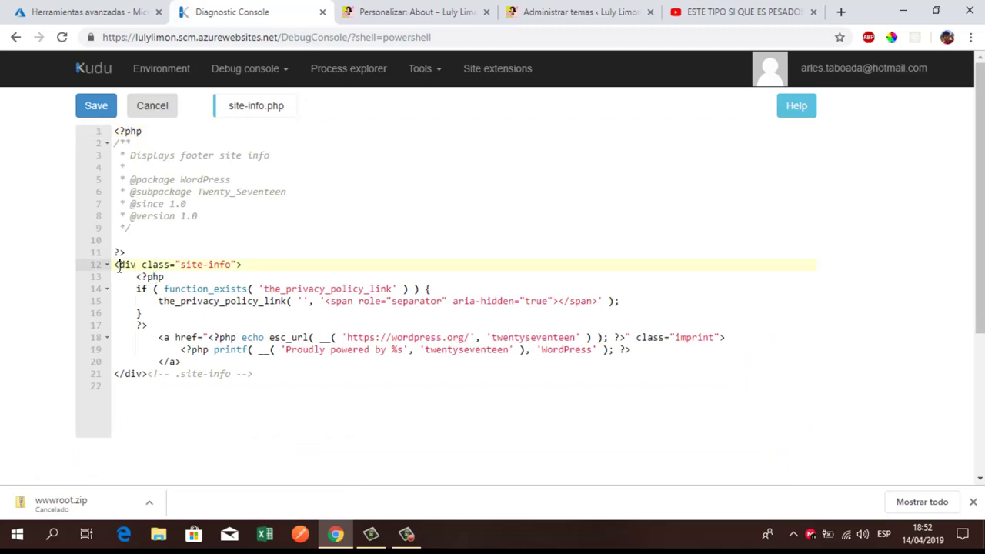
{"action": "left_click_drag", "start_coordinate": [119, 265], "coordinate": [186, 373]}
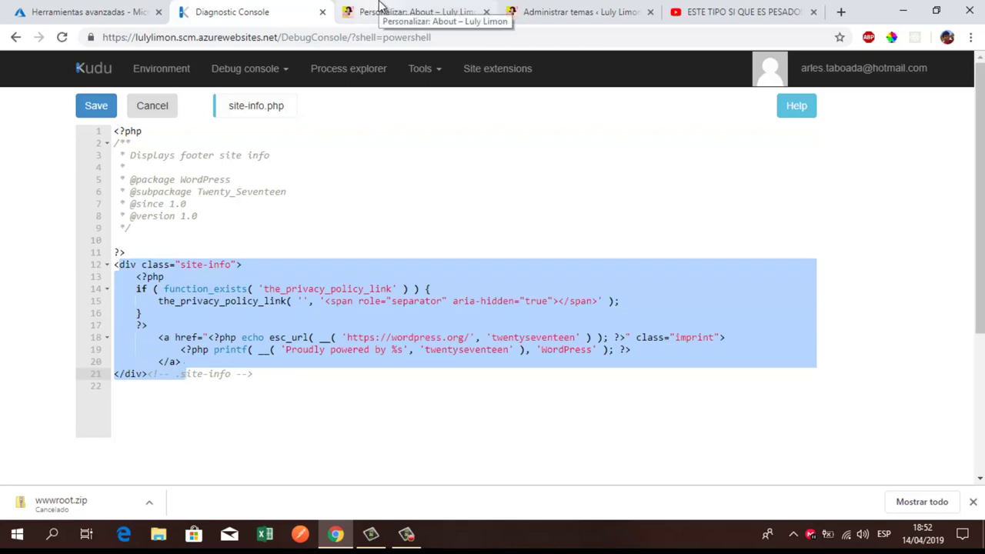
Step: Switch to the WordPress Temas page and select the admin path in the address bar
{"action": "left_click", "coordinate": [379, 10]}
{"action": "left_click", "coordinate": [570, 11]}
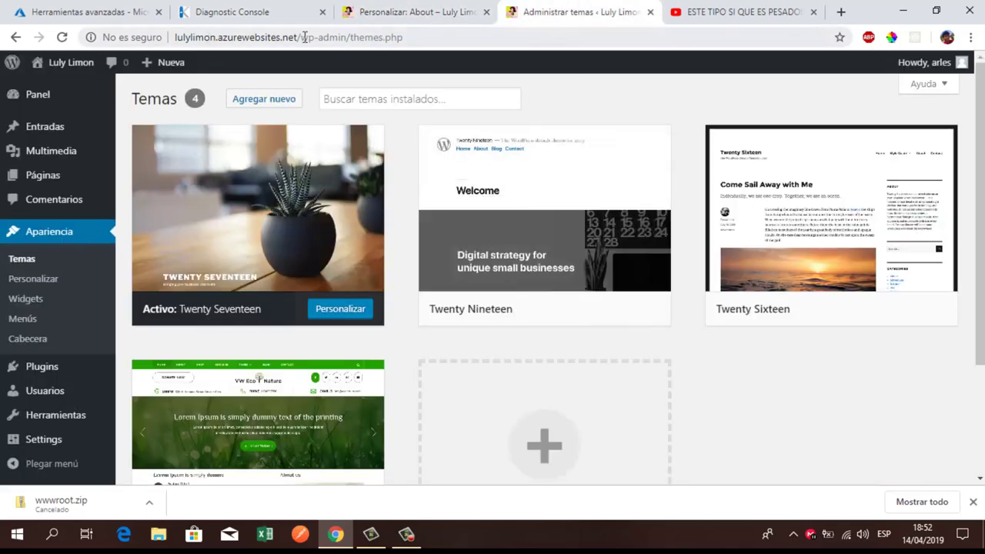
{"action": "left_click_drag", "start_coordinate": [305, 37], "coordinate": [495, 36]}
Step: Load the Luly Limon home page and scroll down to the footer
{"action": "key", "text": "BackSpace"}
{"action": "key", "text": "Return"}
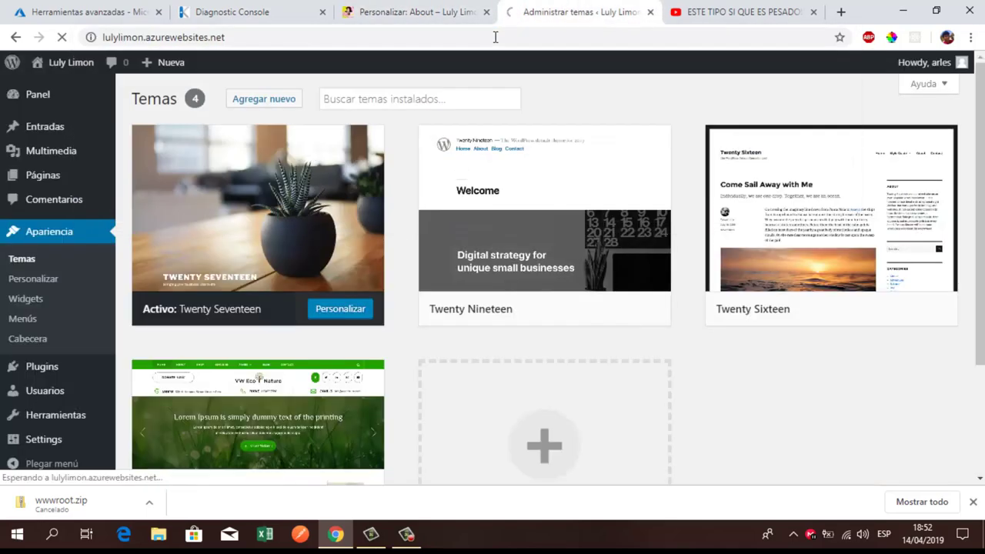
{"action": "scroll", "coordinate": [453, 288], "scroll_direction": "down", "scroll_amount": 6}
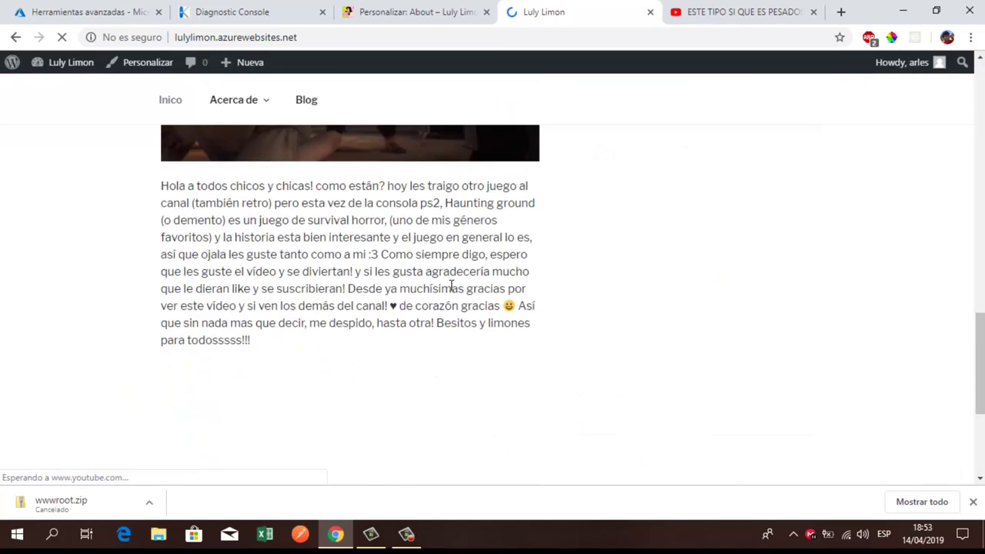
{"action": "scroll", "coordinate": [452, 286], "scroll_direction": "down", "scroll_amount": 5}
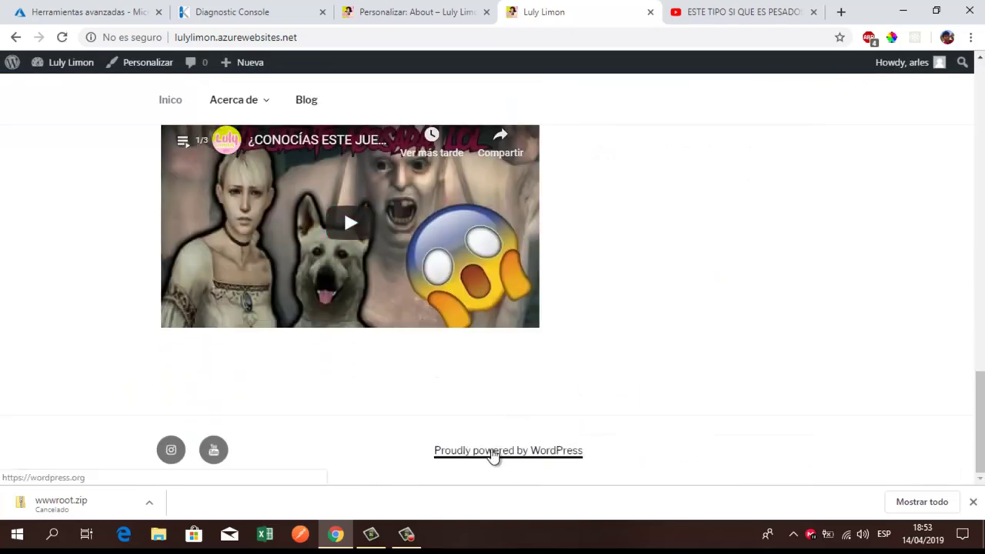
Step: Inspect the footer credit link, select its div.site-info element, and return to the site-info.php editor
{"action": "right_click", "coordinate": [493, 454]}
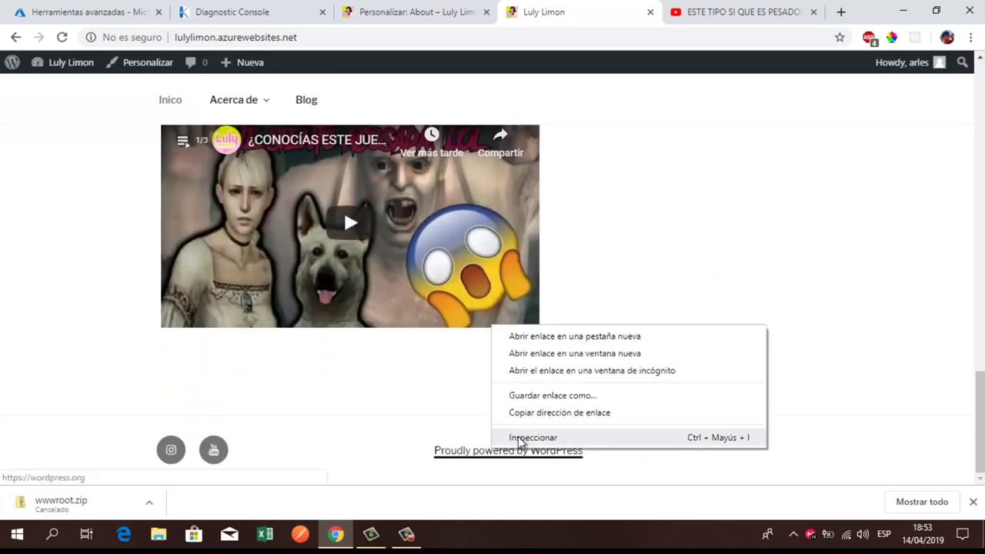
{"action": "left_click", "coordinate": [520, 439]}
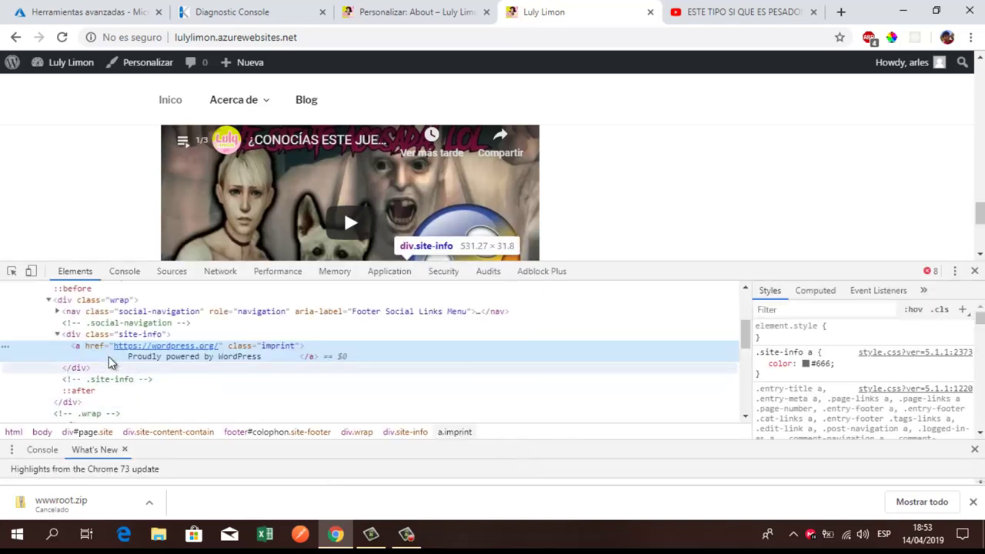
{"action": "left_click", "coordinate": [69, 335]}
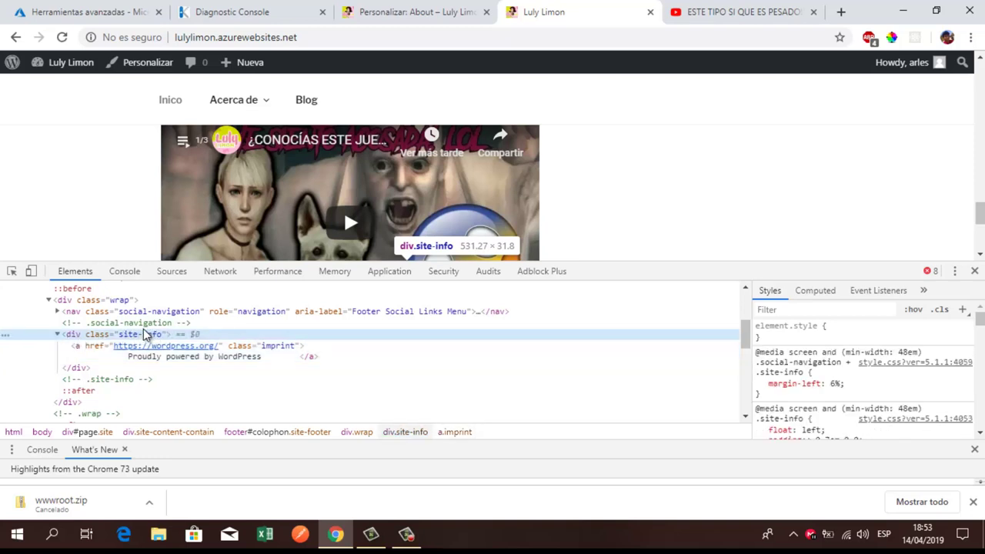
{"action": "left_click", "coordinate": [248, 9]}
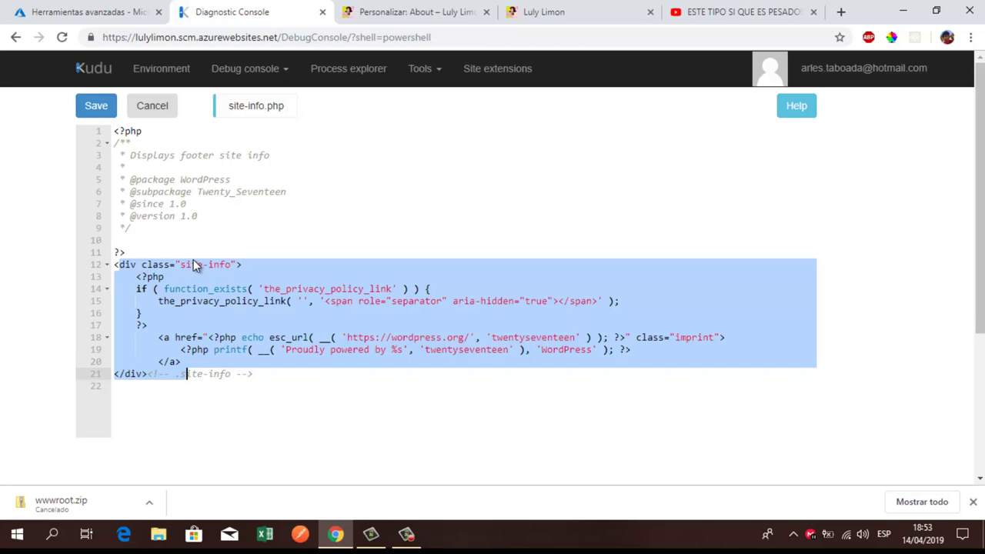
Step: Select the footer's a.imprint element in DevTools, then close DevTools
{"action": "left_click", "coordinate": [606, 7]}
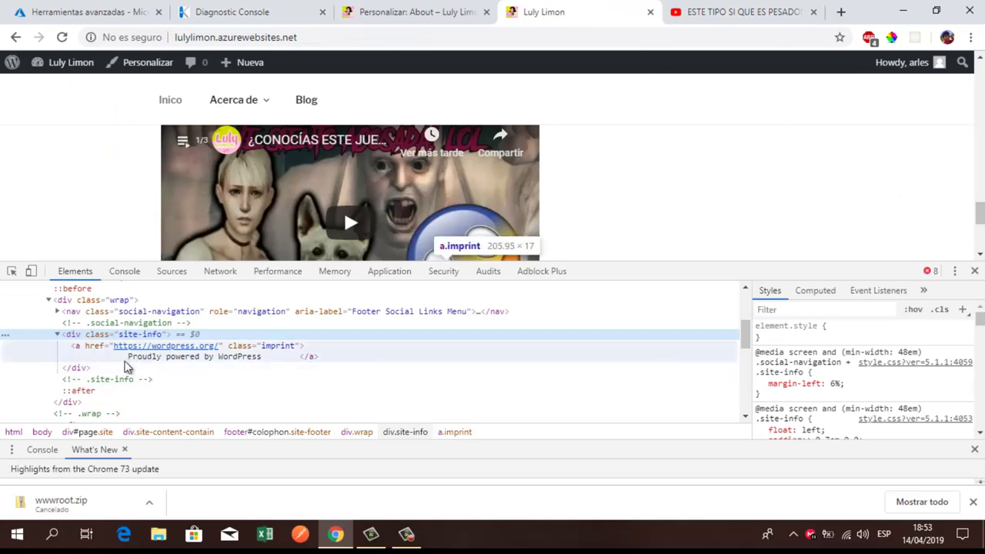
{"action": "left_click", "coordinate": [69, 350]}
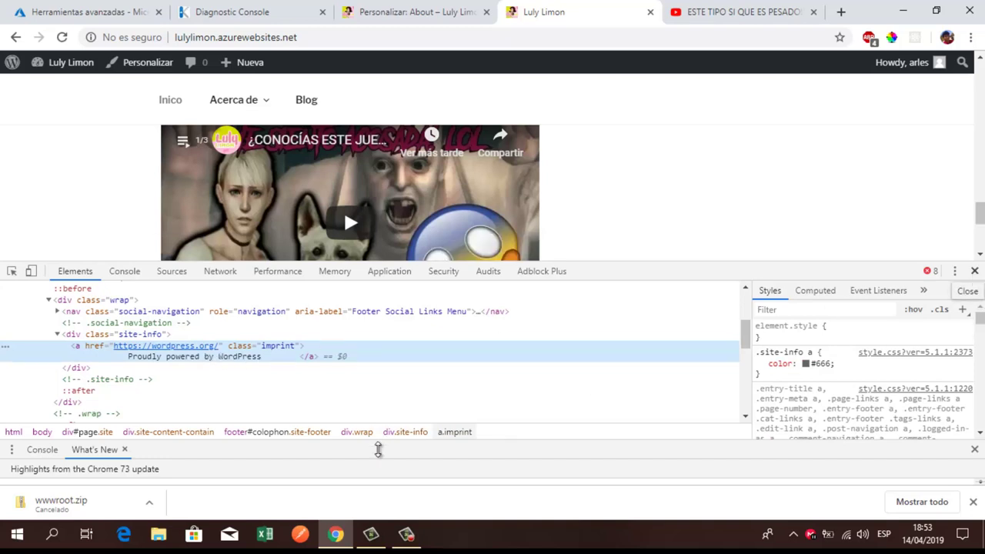
{"action": "left_click_drag", "start_coordinate": [300, 358], "coordinate": [158, 348]}
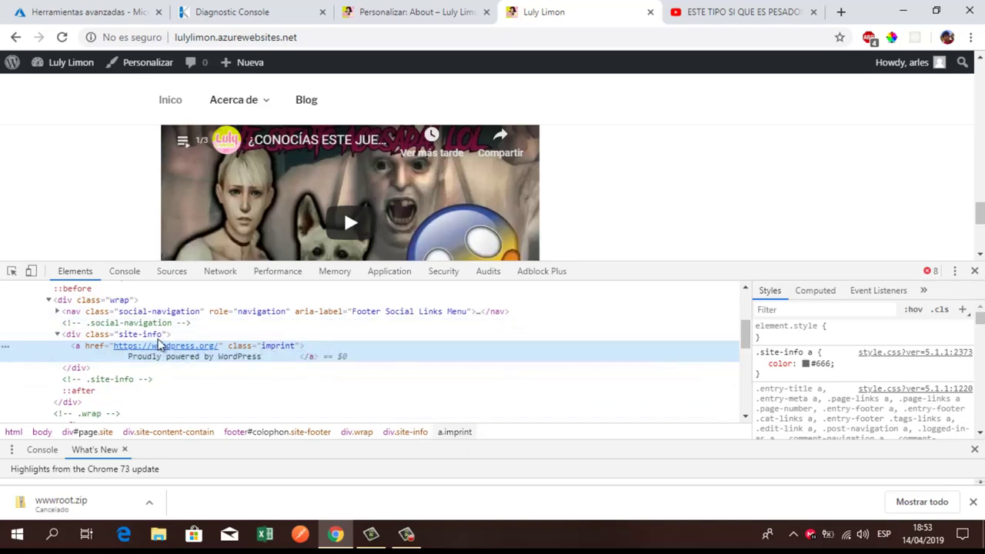
{"action": "left_click", "coordinate": [976, 273]}
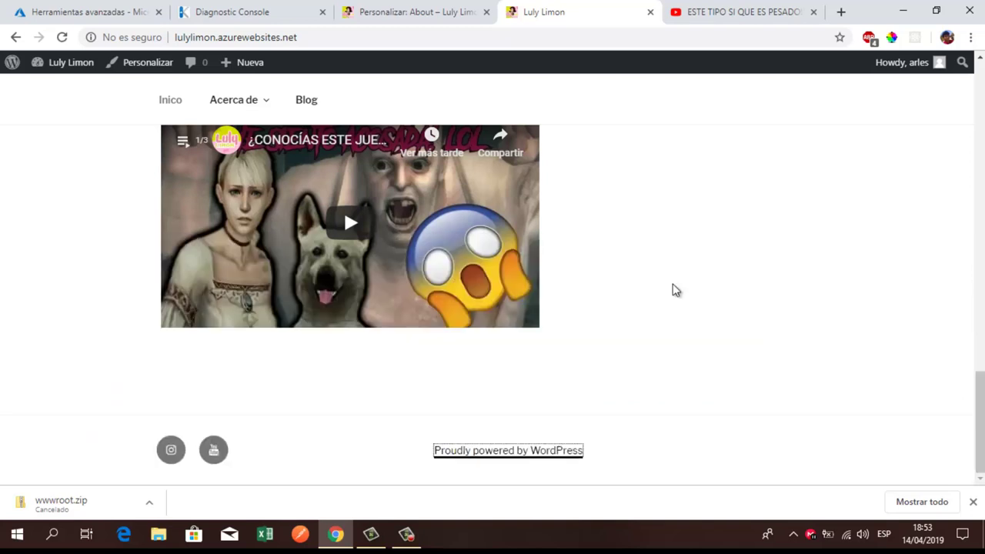
Step: Locate the matching 'Proudly powered by %s' printf on line 19 of site-info.php
{"action": "left_click", "coordinate": [437, 454]}
{"action": "left_click", "coordinate": [433, 9]}
{"action": "left_click", "coordinate": [228, 9]}
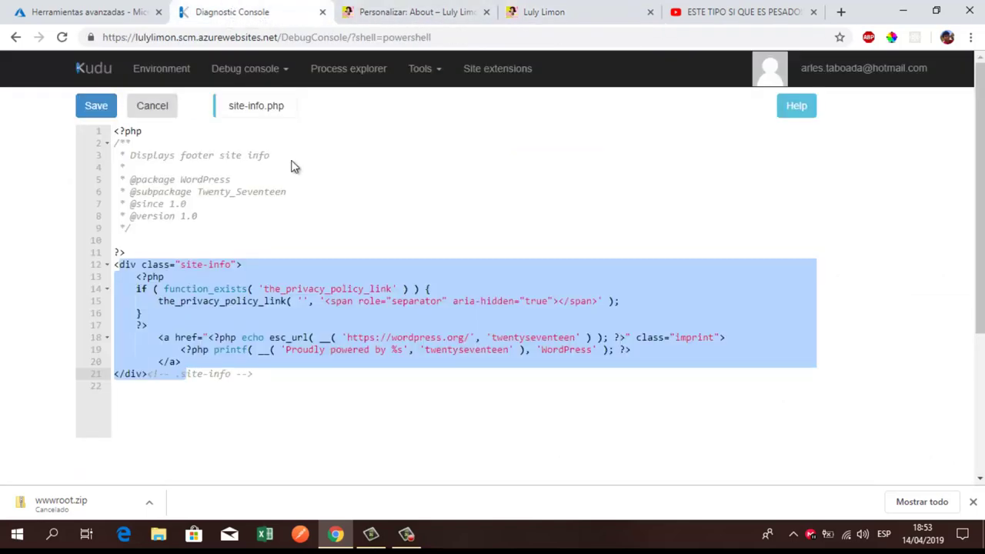
{"action": "left_click", "coordinate": [191, 350]}
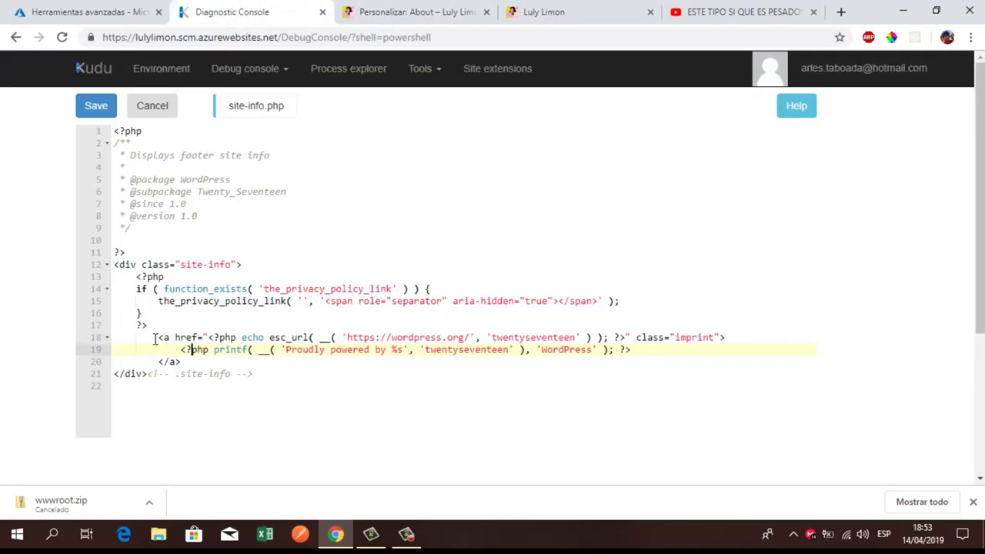
{"action": "left_click", "coordinate": [416, 9]}
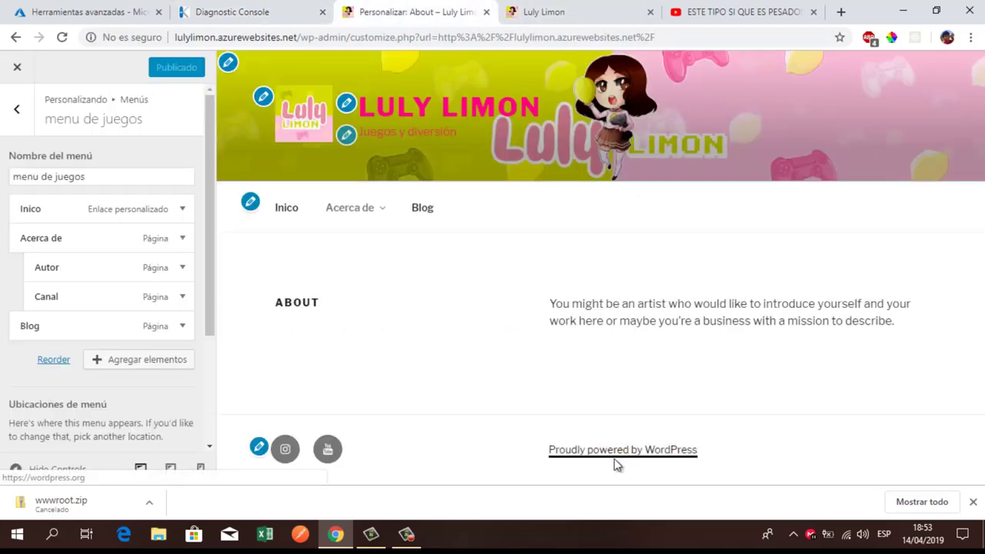
Step: Follow the footer's 'Proudly powered by WordPress' link to wordpress.org, dismiss translation, and go back
{"action": "left_click", "coordinate": [567, 10]}
{"action": "left_click", "coordinate": [537, 457]}
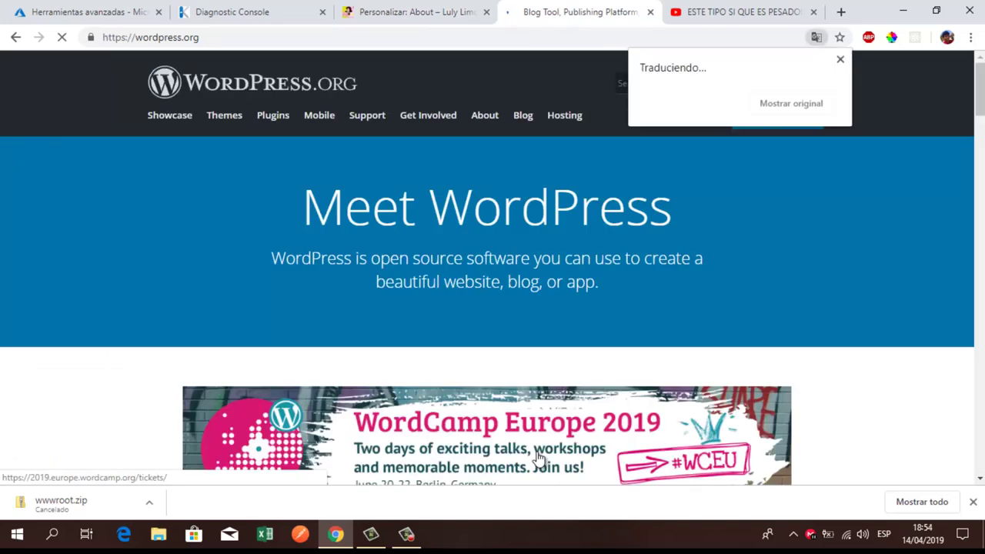
{"action": "left_click", "coordinate": [840, 60]}
{"action": "left_click", "coordinate": [15, 37]}
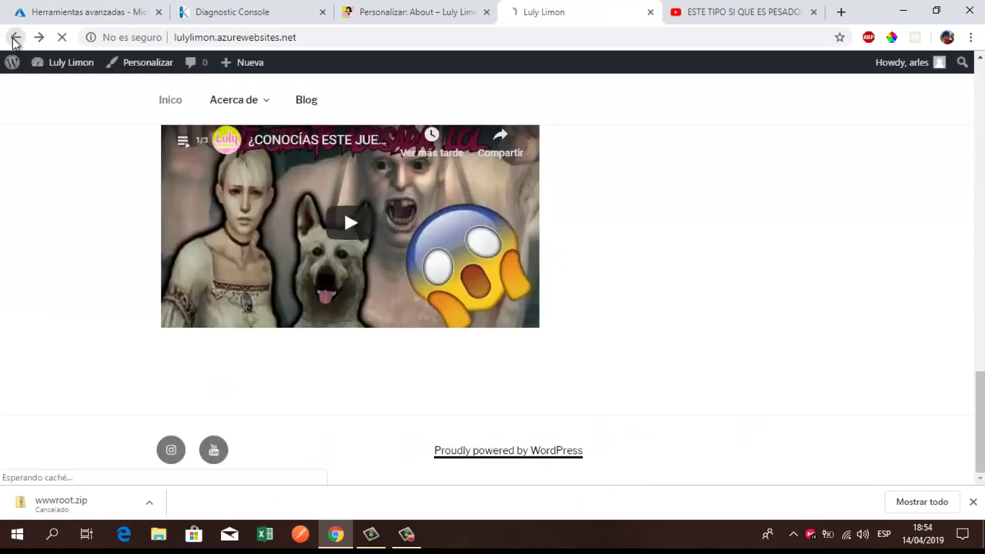
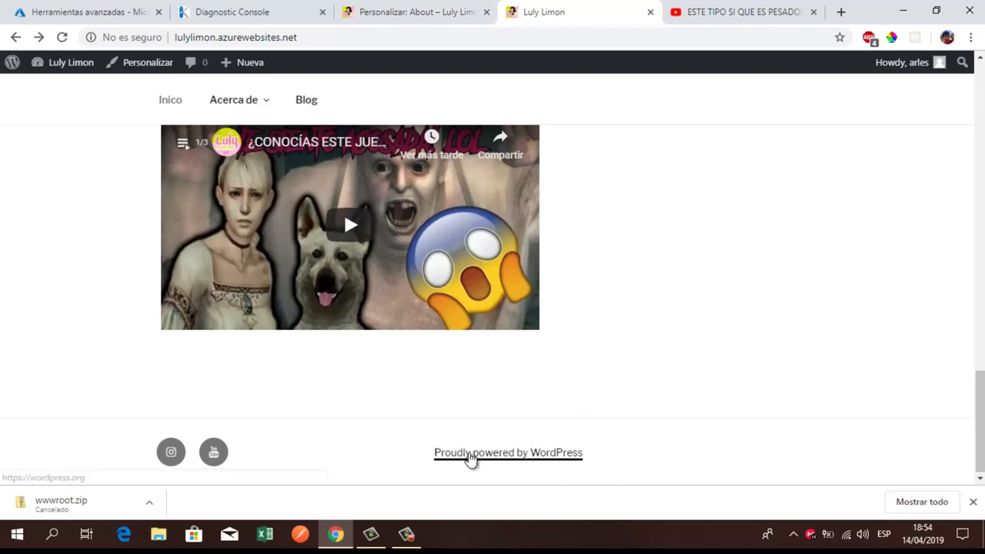
Step: Delete the WordPress credit link code on lines 18–20 of site-info.php
{"action": "left_click", "coordinate": [387, 9]}
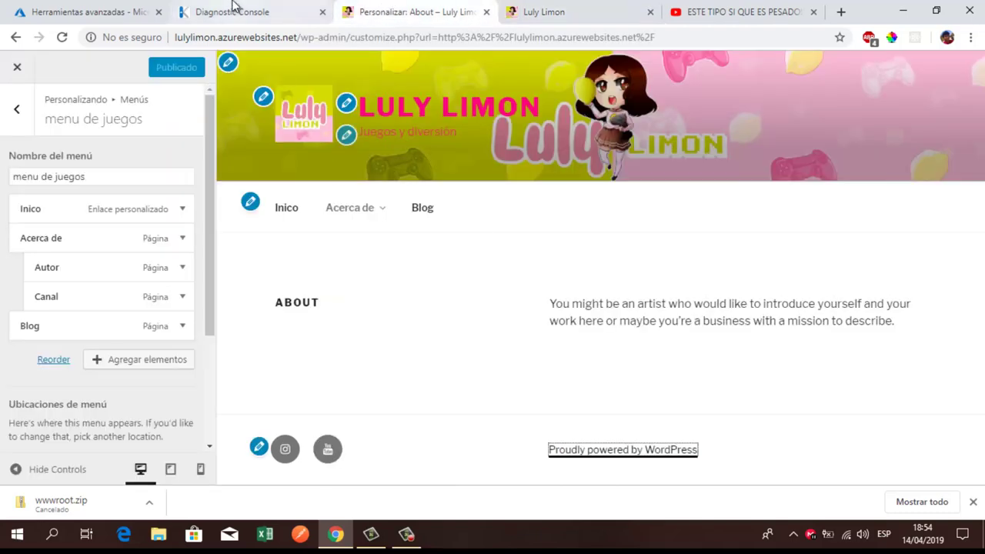
{"action": "left_click", "coordinate": [233, 11]}
{"action": "left_click_drag", "start_coordinate": [154, 337], "coordinate": [188, 362]}
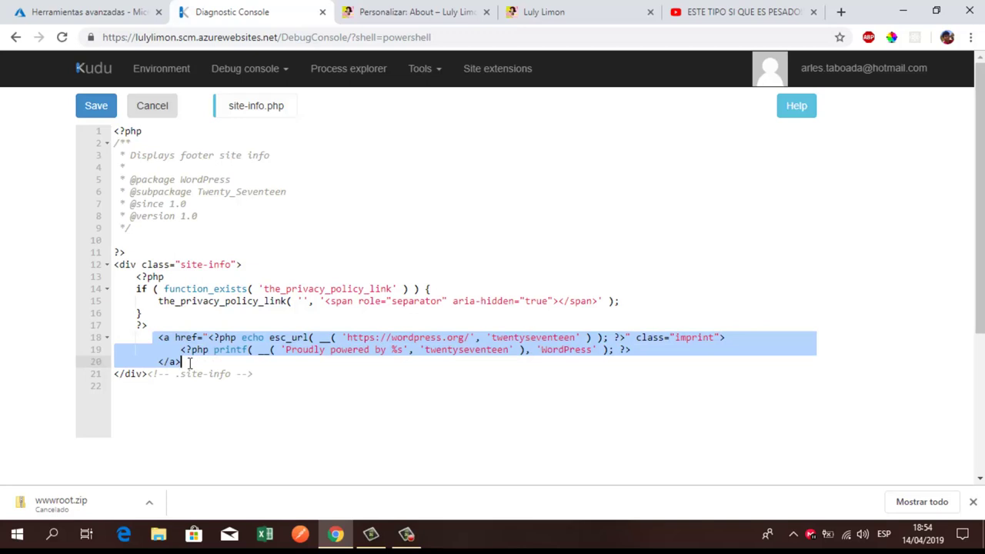
{"action": "key", "text": "BackSpace"}
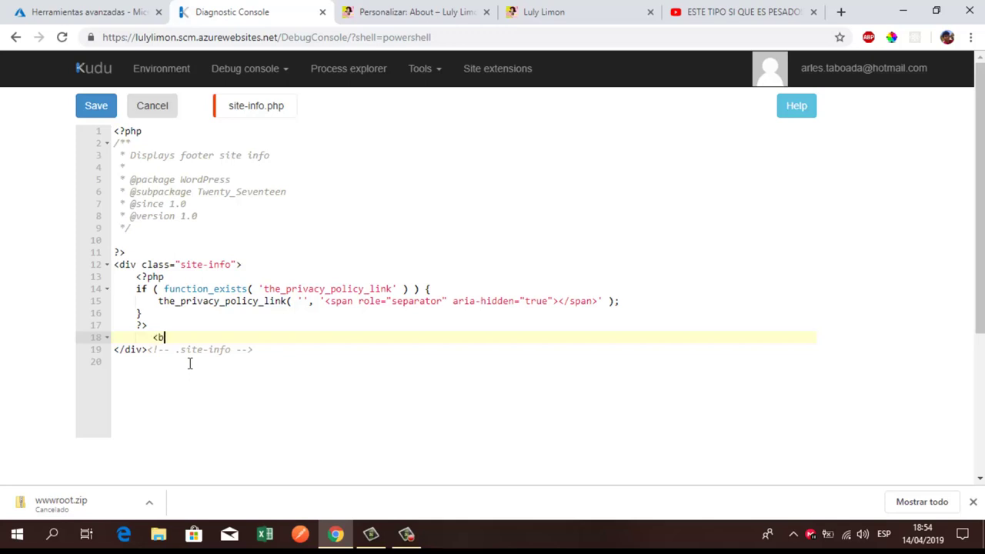
Step: Put bold 'Derechos de autor' text with the site owner's name on line 18 and save
{"action": "type", "text": "<b></b>"}
{"action": "left_click_drag", "start_coordinate": [147, 337], "coordinate": [205, 341]}
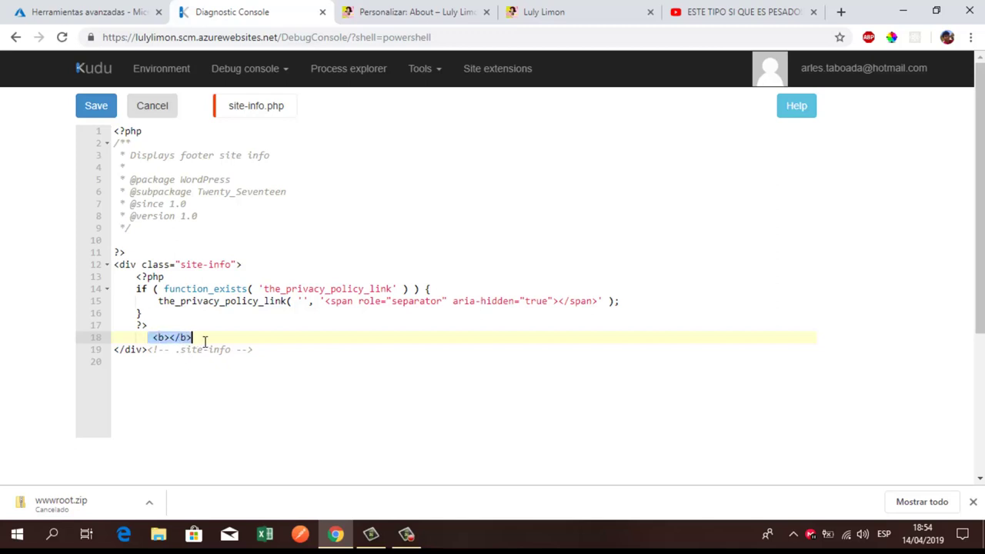
{"action": "left_click", "coordinate": [159, 337]}
{"action": "left_click", "coordinate": [170, 337]}
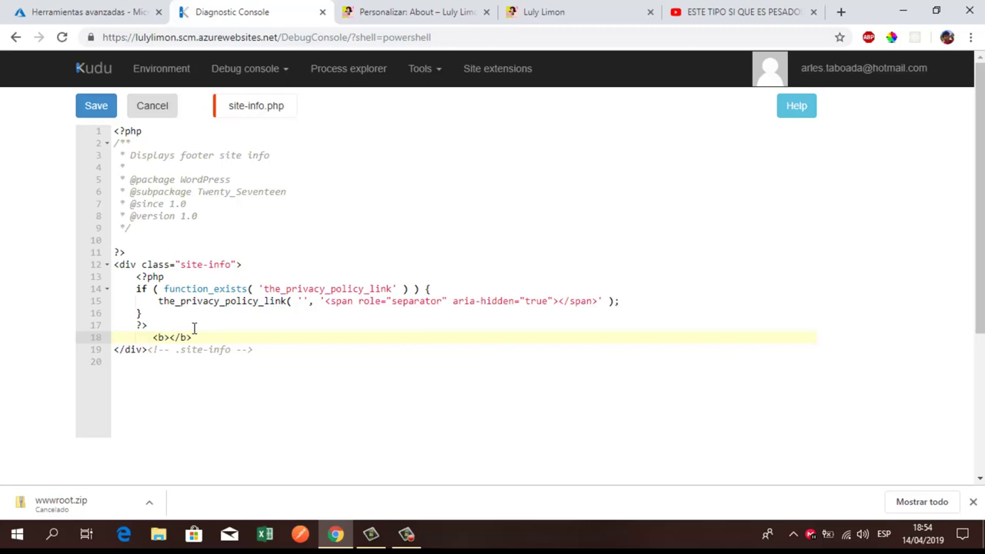
{"action": "type", "text": "D"}
{"action": "type", "text": "erechos de autor"}
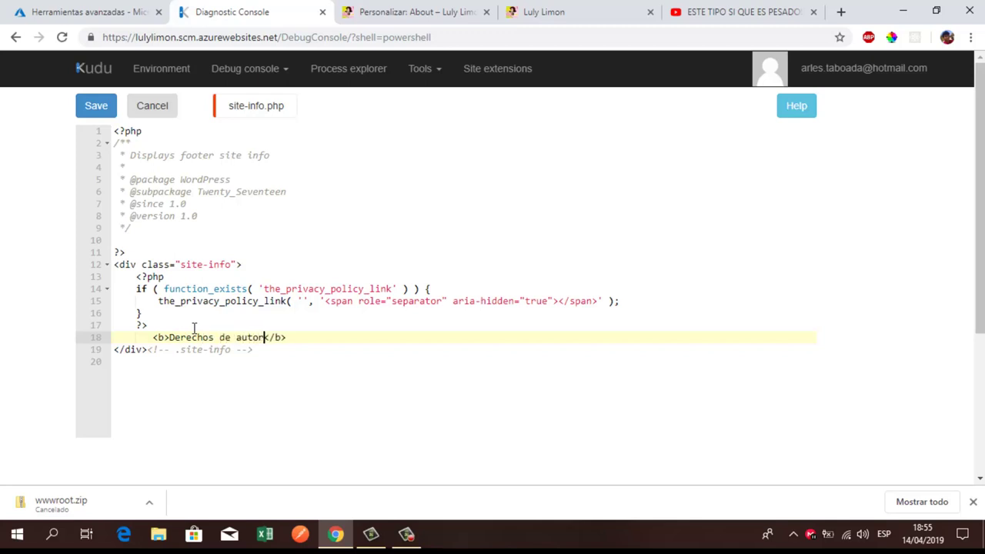
{"action": "type", "text": " Luly Limon"}
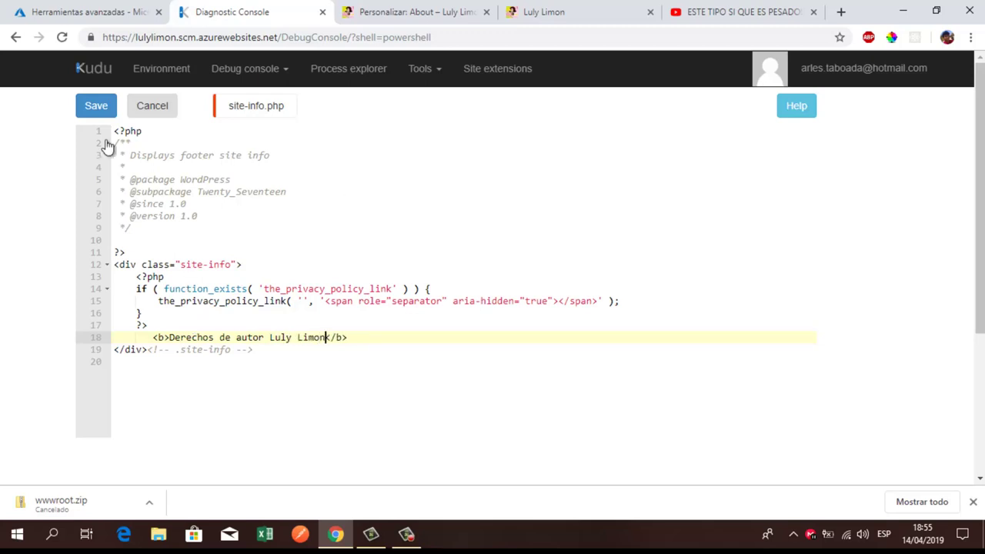
{"action": "left_click", "coordinate": [96, 107]}
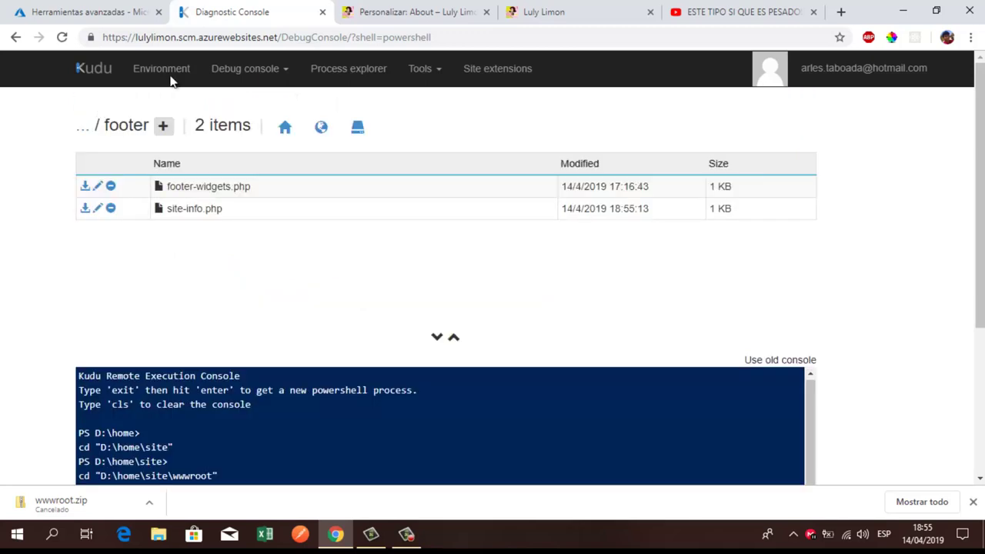
Step: Reload the live site to load the new footer and dismiss the downloads bar
{"action": "left_click", "coordinate": [452, 11]}
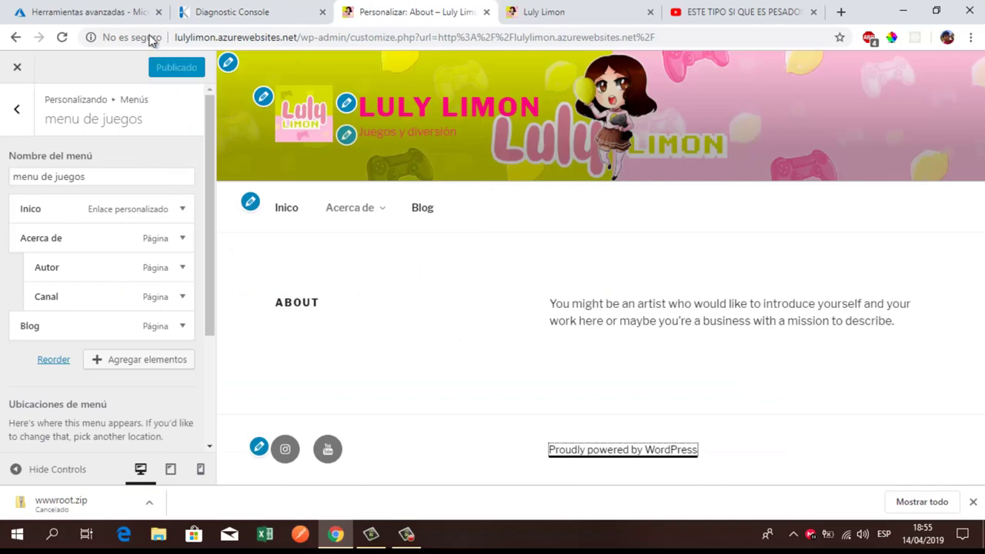
{"action": "left_click", "coordinate": [558, 11]}
{"action": "left_click", "coordinate": [62, 38]}
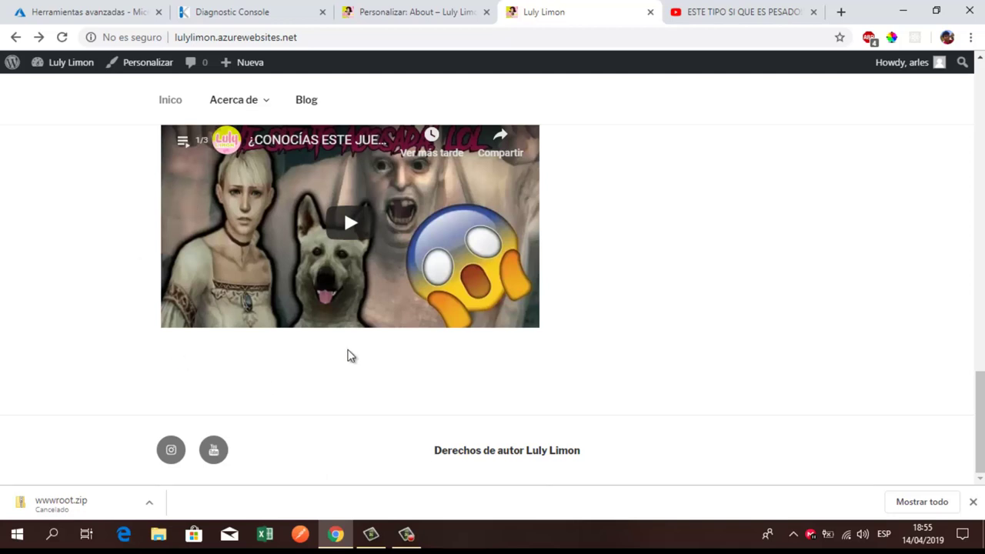
{"action": "scroll", "coordinate": [513, 455], "scroll_direction": "up", "scroll_amount": 1}
{"action": "scroll", "coordinate": [598, 341], "scroll_direction": "down", "scroll_amount": 1}
{"action": "left_click", "coordinate": [973, 500]}
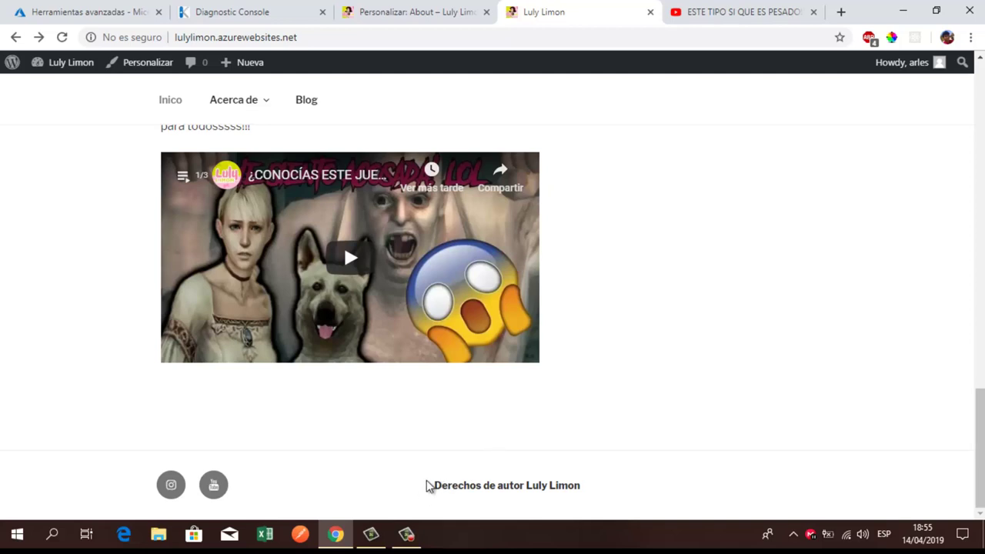
Step: Highlight the bold Derechos de autor footer line to check it, then return to Kudu
{"action": "left_click_drag", "start_coordinate": [424, 486], "coordinate": [624, 501]}
{"action": "left_click", "coordinate": [496, 504]}
{"action": "left_click_drag", "start_coordinate": [433, 486], "coordinate": [577, 486]}
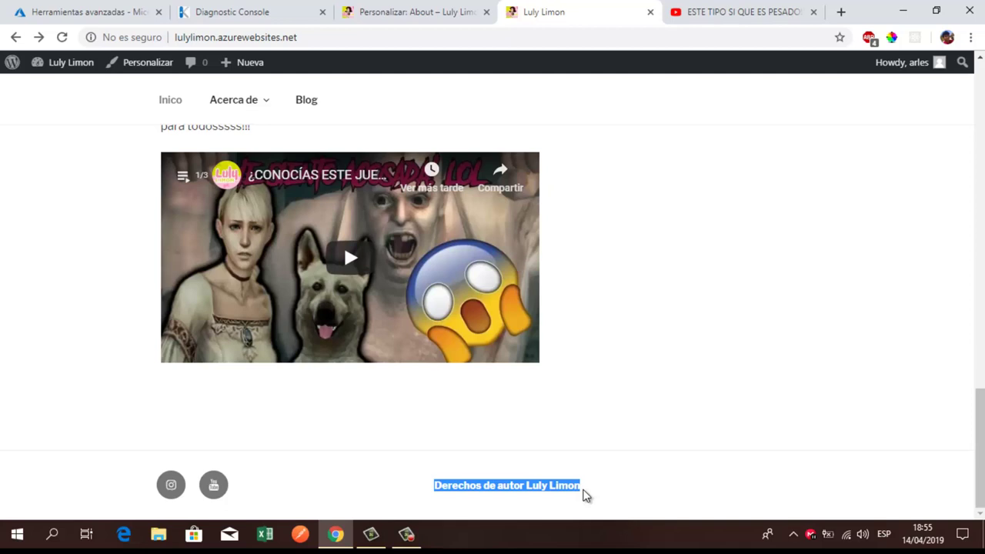
{"action": "left_click", "coordinate": [501, 505]}
{"action": "left_click_drag", "start_coordinate": [415, 486], "coordinate": [592, 502]}
{"action": "left_click", "coordinate": [512, 508]}
{"action": "double_click", "coordinate": [475, 485]}
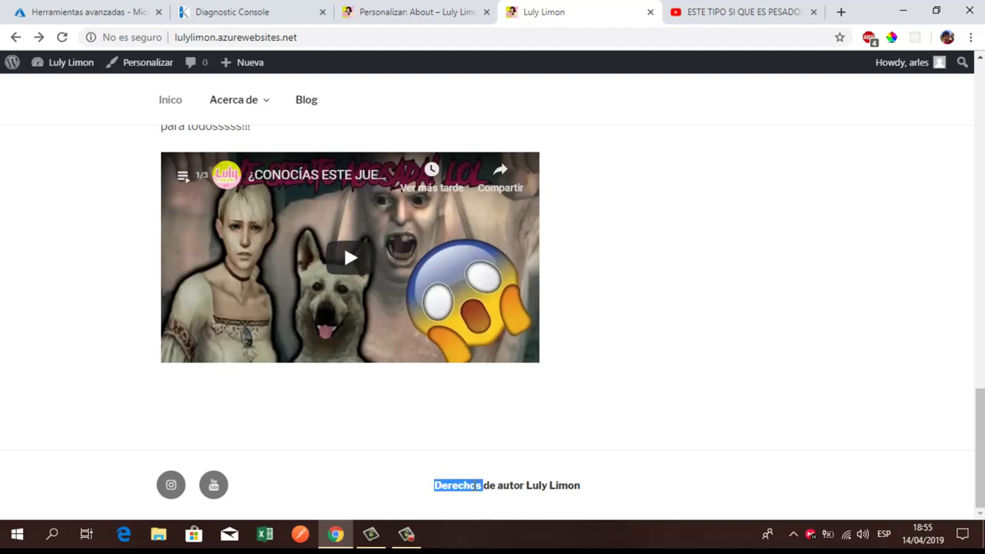
{"action": "triple_click", "coordinate": [478, 485]}
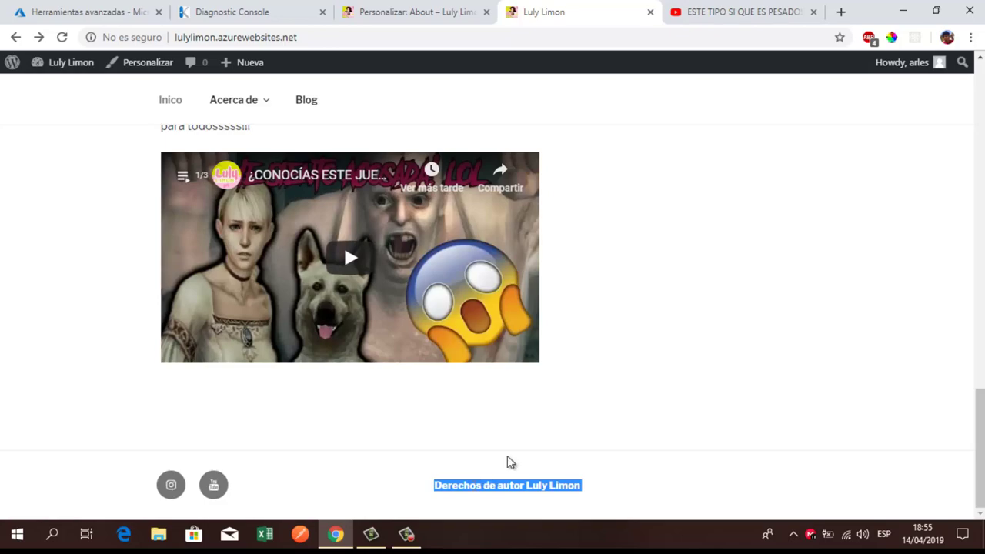
{"action": "scroll", "coordinate": [644, 392], "scroll_direction": "up", "scroll_amount": 10}
{"action": "scroll", "coordinate": [644, 393], "scroll_direction": "down", "scroll_amount": 10}
{"action": "left_click", "coordinate": [242, 14]}
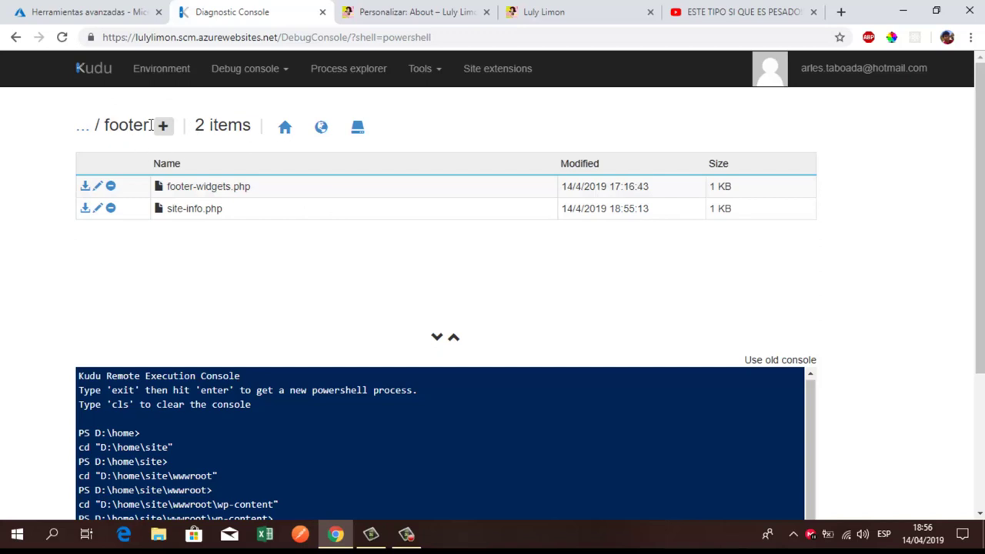
Step: Navigate back to twentyseventeen and into template-parts > footer
{"action": "left_click", "coordinate": [17, 38]}
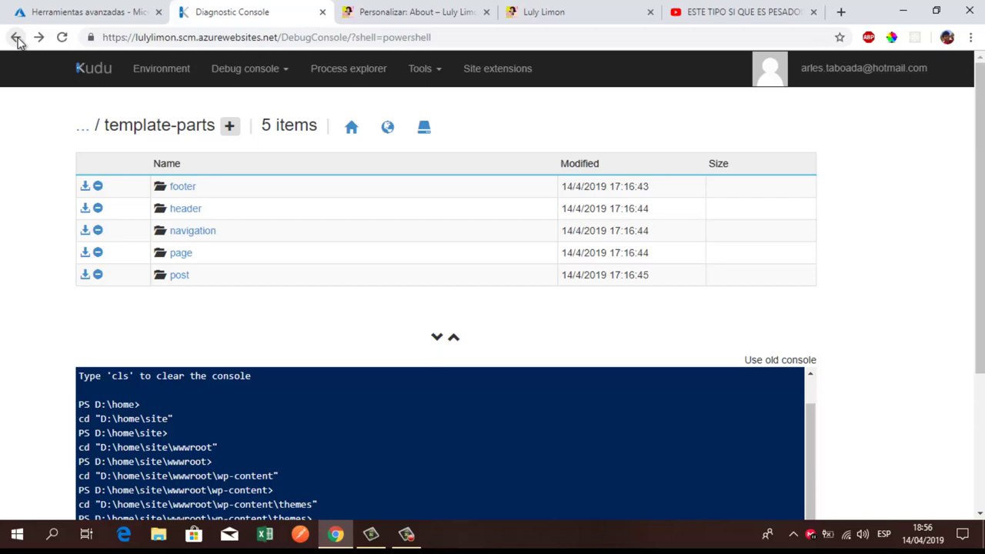
{"action": "left_click", "coordinate": [16, 38]}
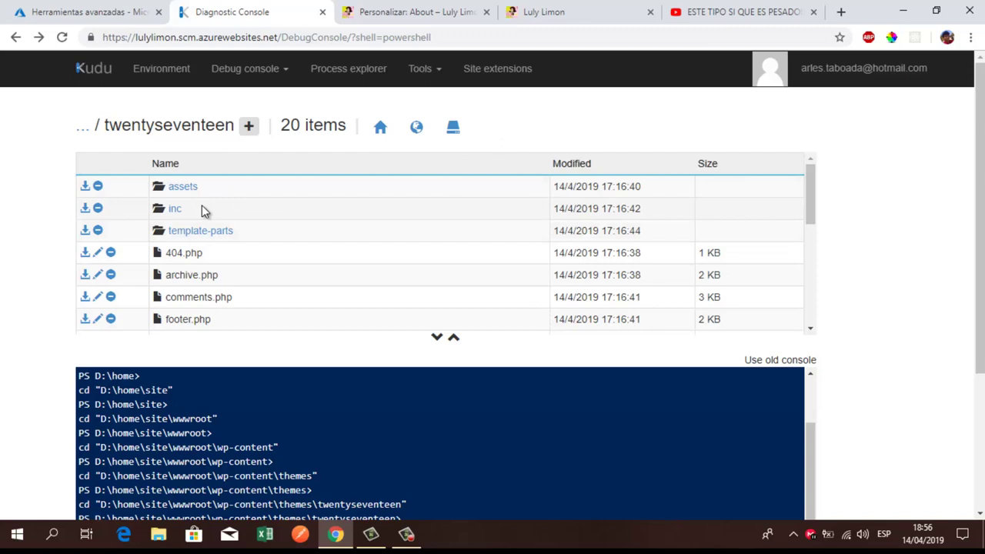
{"action": "left_click", "coordinate": [202, 230]}
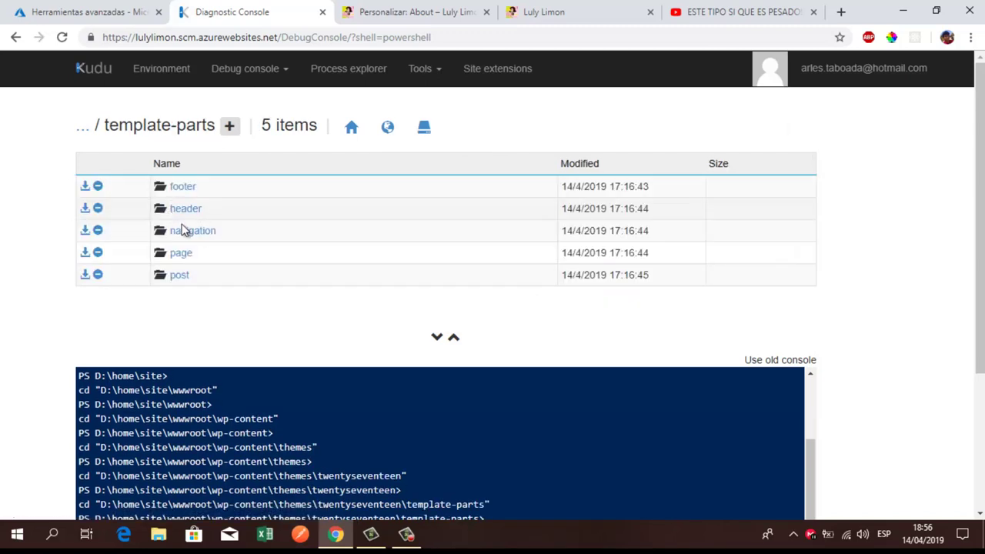
{"action": "left_click", "coordinate": [185, 188]}
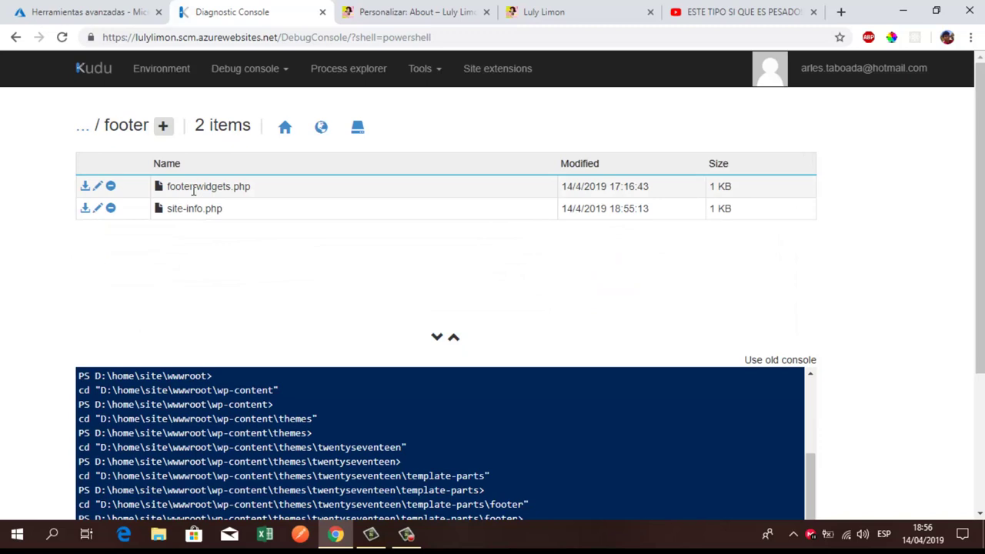
Step: Delete site-info.php, confirming with Aceptar, leaving only footer-widgets.php
{"action": "left_click", "coordinate": [111, 211]}
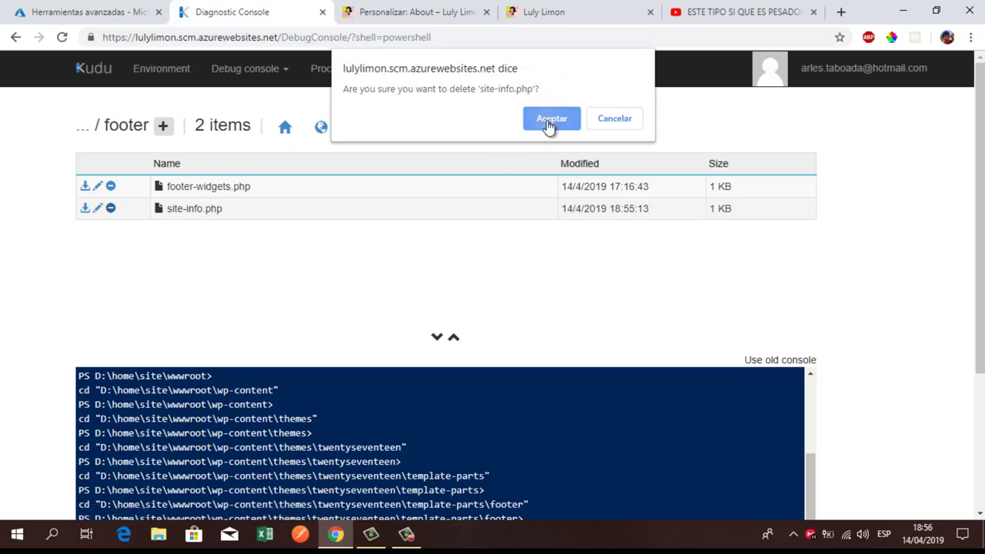
{"action": "left_click", "coordinate": [551, 120]}
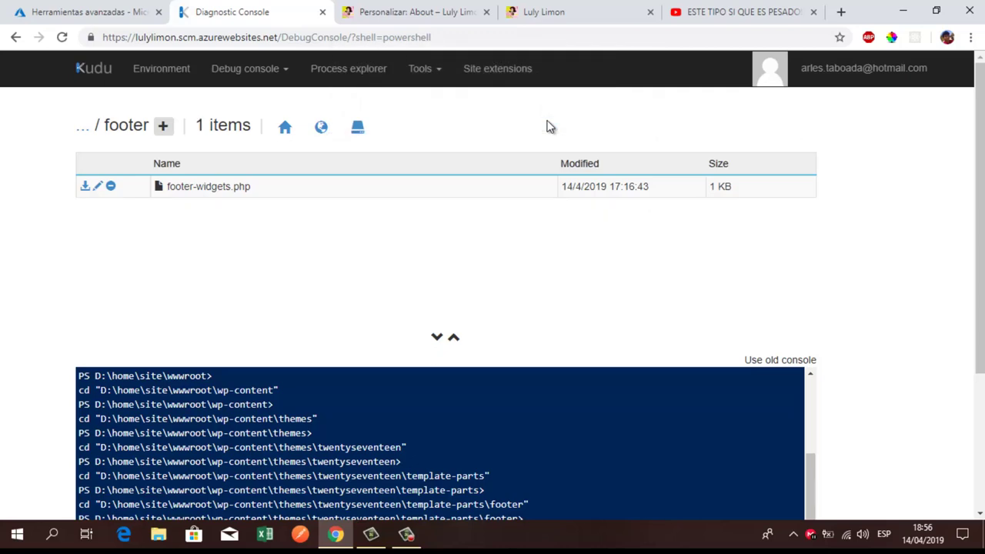
{"action": "left_click", "coordinate": [576, 9]}
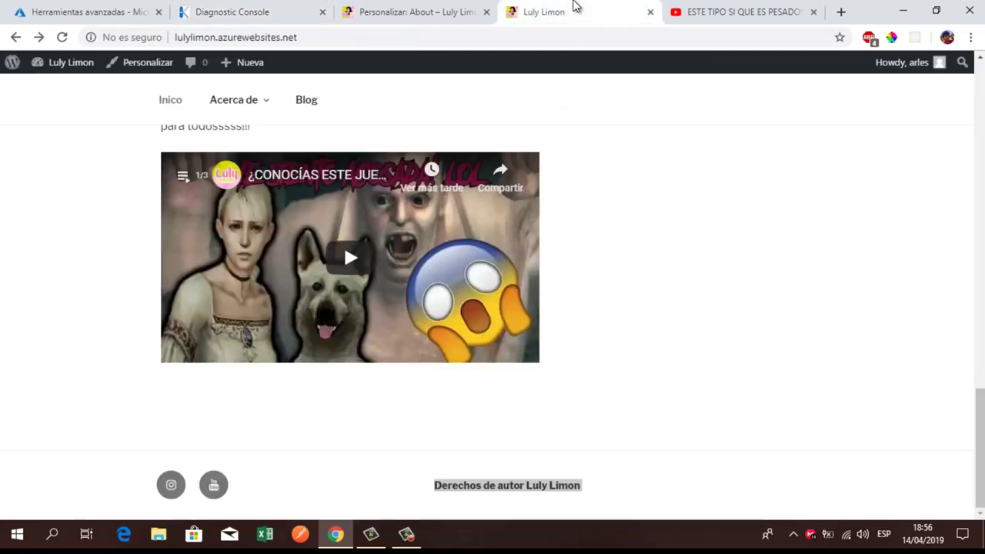
Step: Reload the site and check the home, Acerca de and Blog pages show no footer credit
{"action": "left_click", "coordinate": [63, 38]}
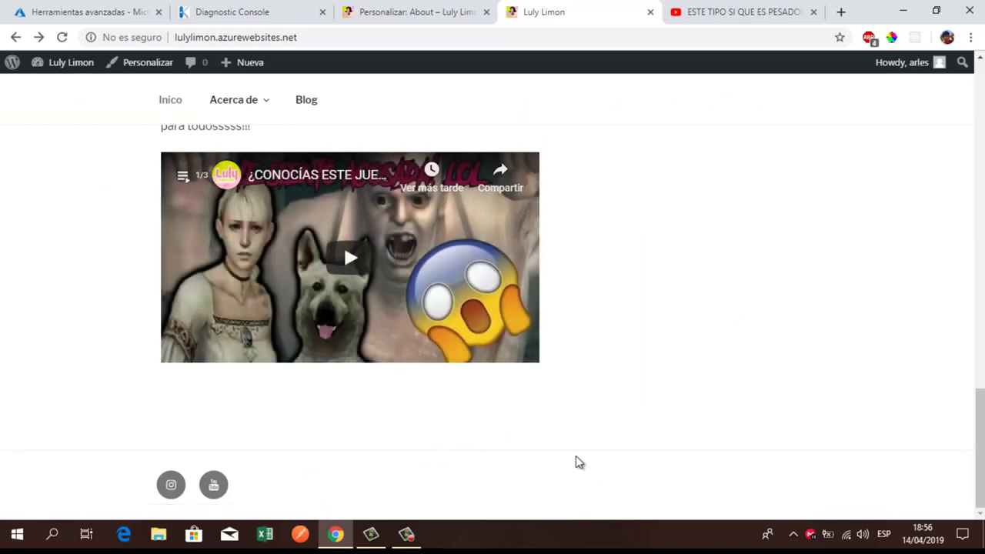
{"action": "scroll", "coordinate": [398, 192], "scroll_direction": "up", "scroll_amount": 5}
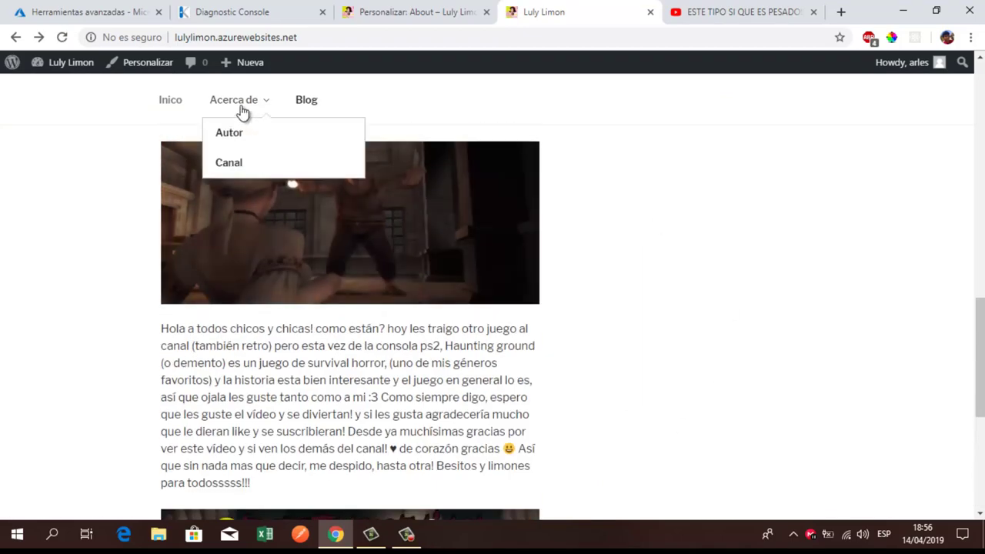
{"action": "left_click", "coordinate": [241, 109]}
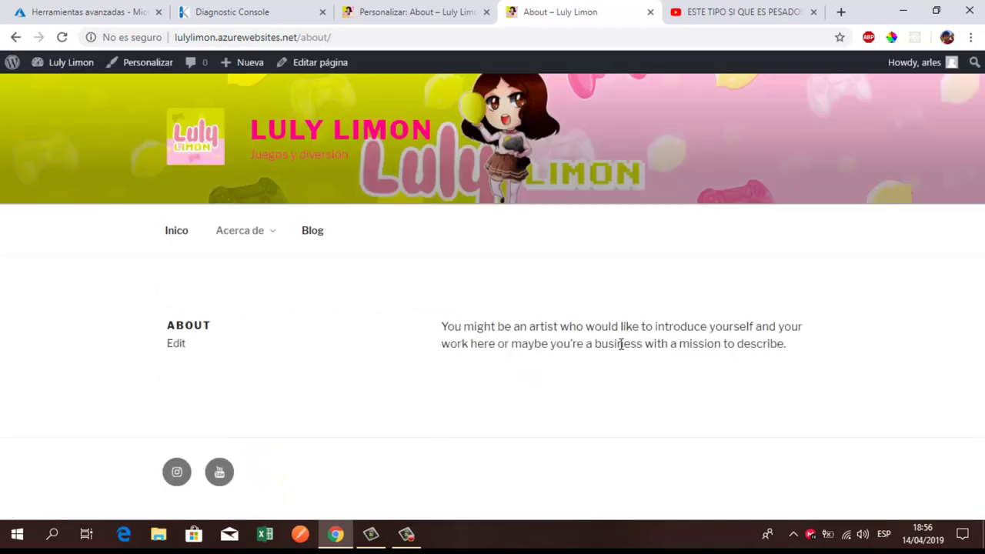
{"action": "left_click", "coordinate": [315, 231]}
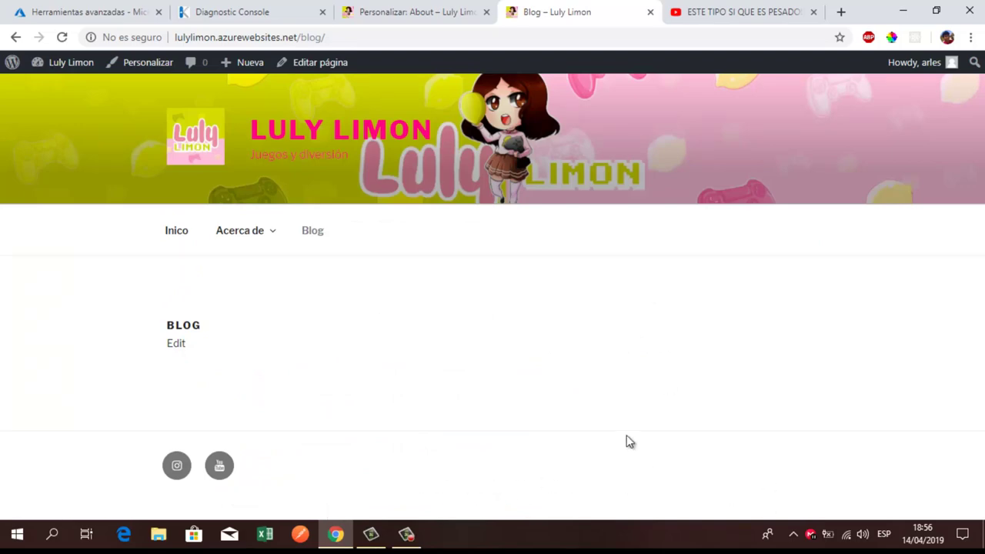
{"action": "left_click", "coordinate": [416, 9]}
{"action": "left_click", "coordinate": [250, 11]}
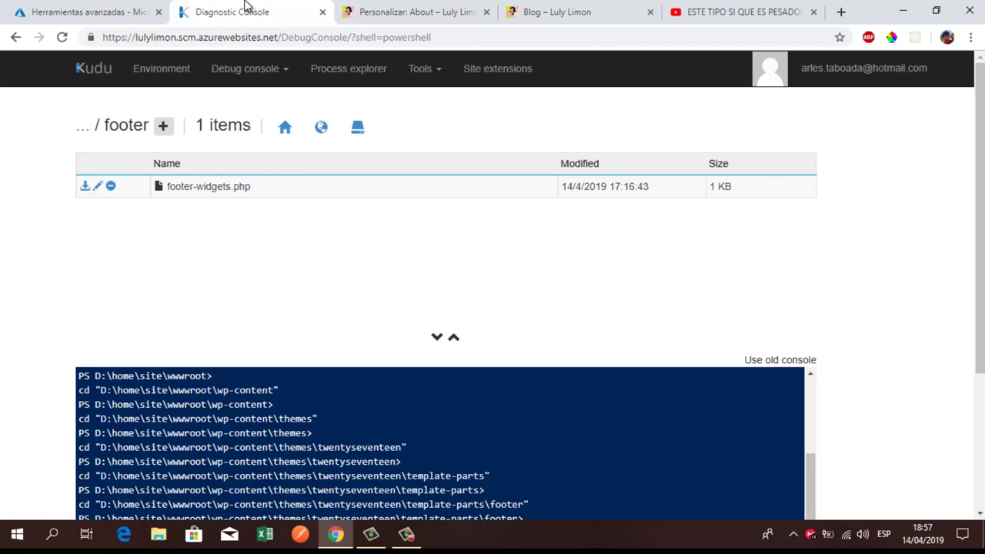
Step: Open a maximized File Explorer window from the taskbar
{"action": "left_click", "coordinate": [937, 12]}
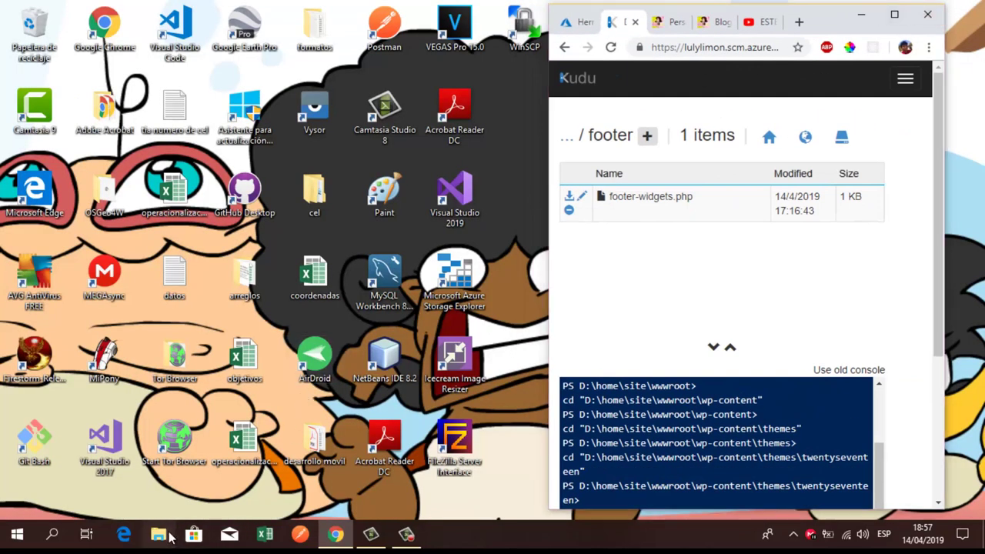
{"action": "left_click", "coordinate": [168, 535]}
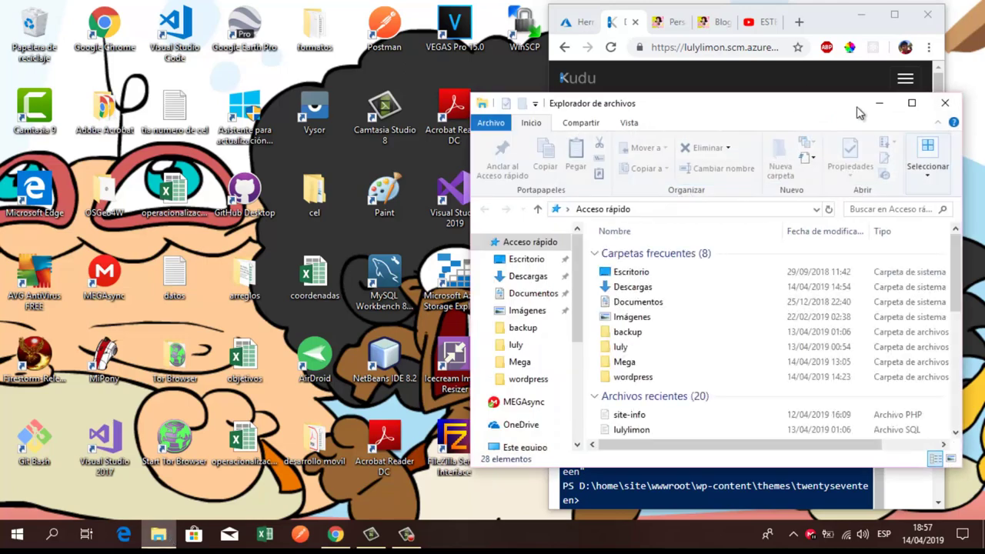
{"action": "left_click_drag", "start_coordinate": [839, 113], "coordinate": [385, 99]}
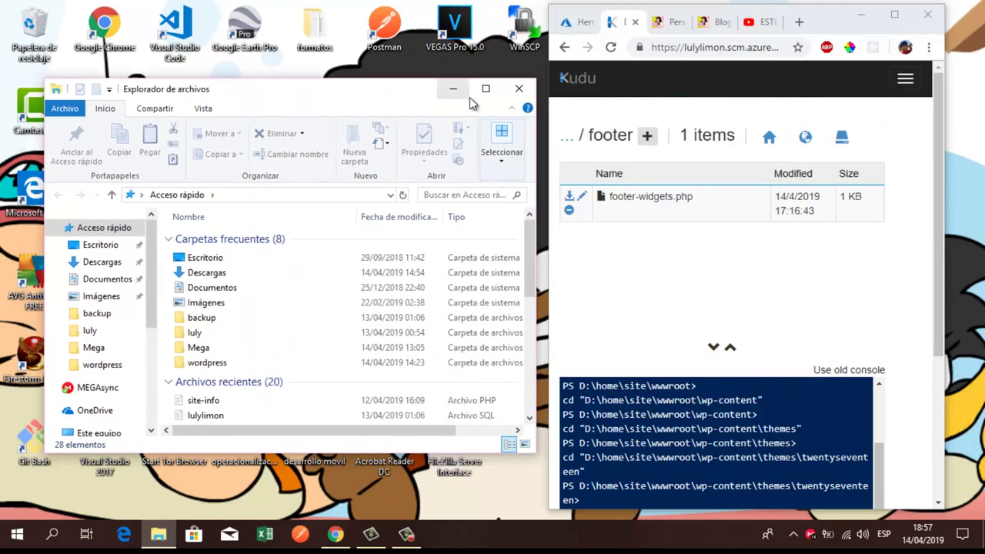
{"action": "left_click", "coordinate": [483, 89]}
{"action": "scroll", "coordinate": [370, 327], "scroll_direction": "down", "scroll_amount": 3}
{"action": "scroll", "coordinate": [435, 326], "scroll_direction": "up", "scroll_amount": 3}
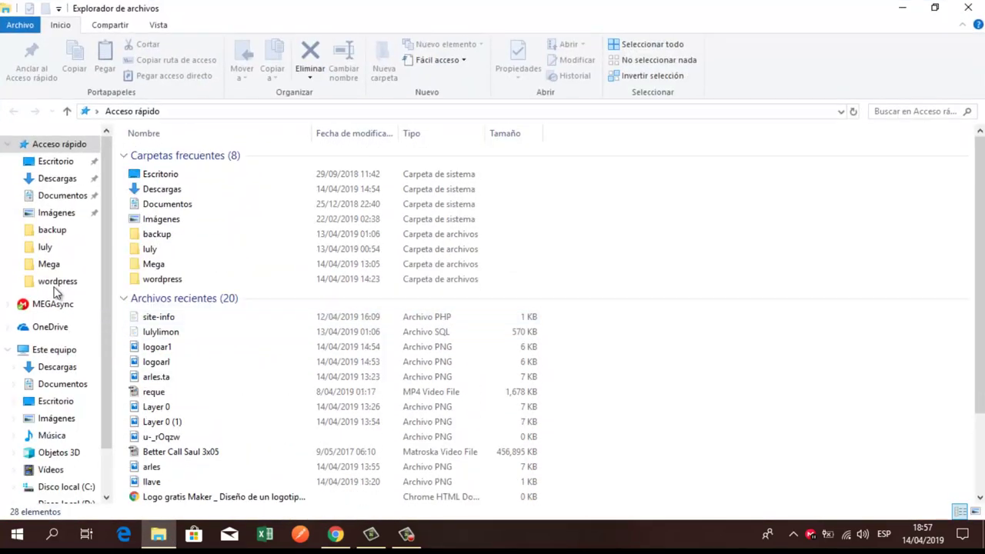
Step: Browse Descargas into the local site backup's wp-content > themes folder
{"action": "left_click", "coordinate": [57, 178]}
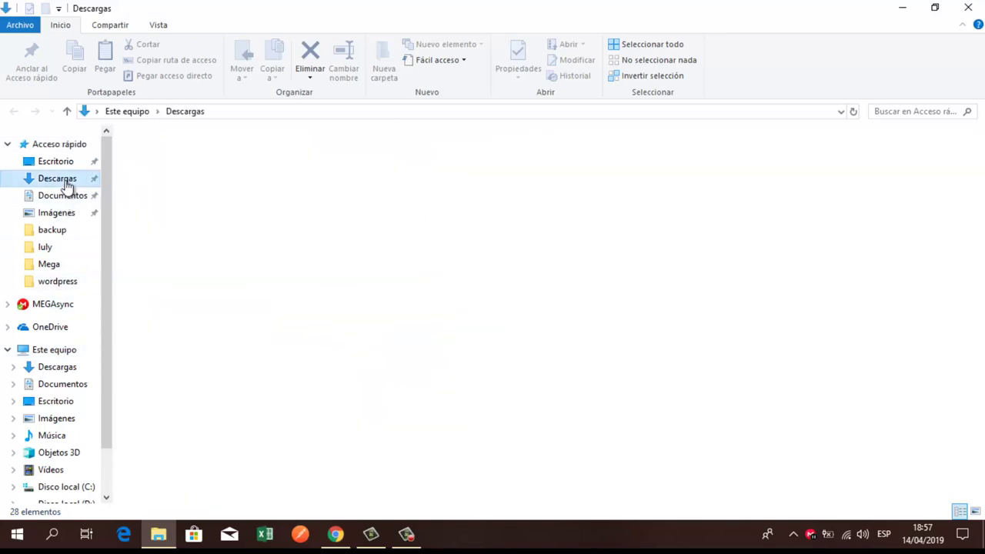
{"action": "scroll", "coordinate": [193, 373], "scroll_direction": "down", "scroll_amount": 7}
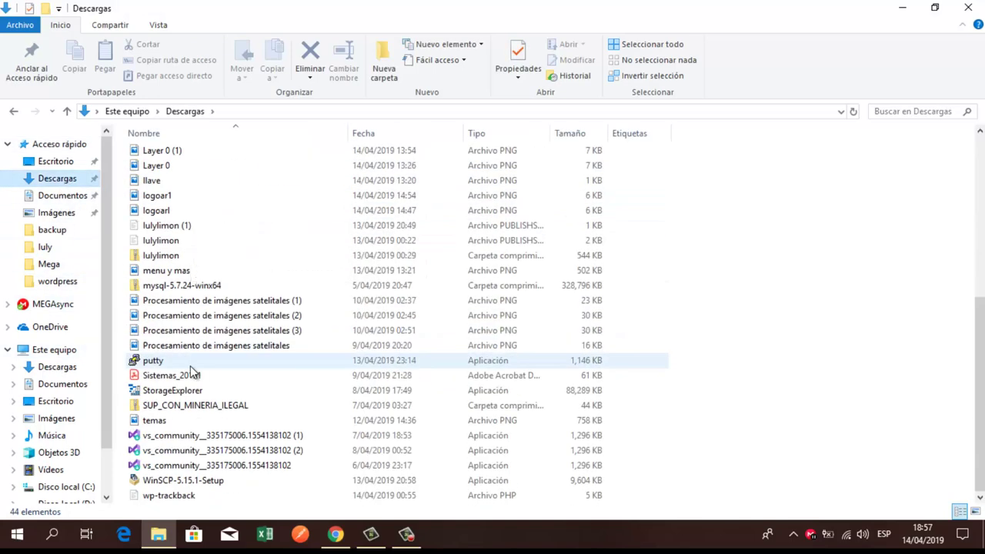
{"action": "scroll", "coordinate": [193, 374], "scroll_direction": "up", "scroll_amount": 7}
{"action": "scroll", "coordinate": [190, 366], "scroll_direction": "down", "scroll_amount": 7}
{"action": "scroll", "coordinate": [190, 365], "scroll_direction": "up", "scroll_amount": 3}
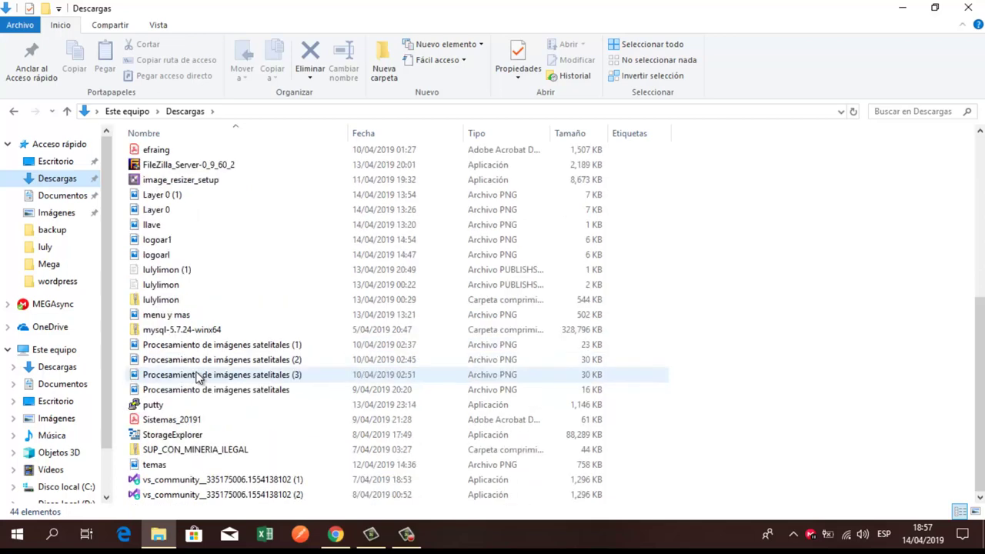
{"action": "scroll", "coordinate": [196, 377], "scroll_direction": "up", "scroll_amount": 2}
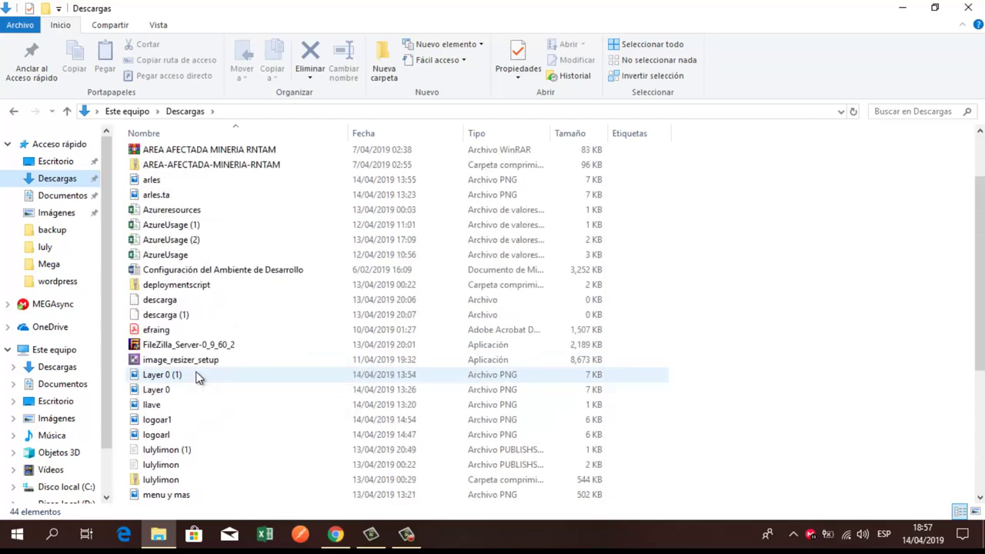
{"action": "scroll", "coordinate": [196, 377], "scroll_direction": "up", "scroll_amount": 2}
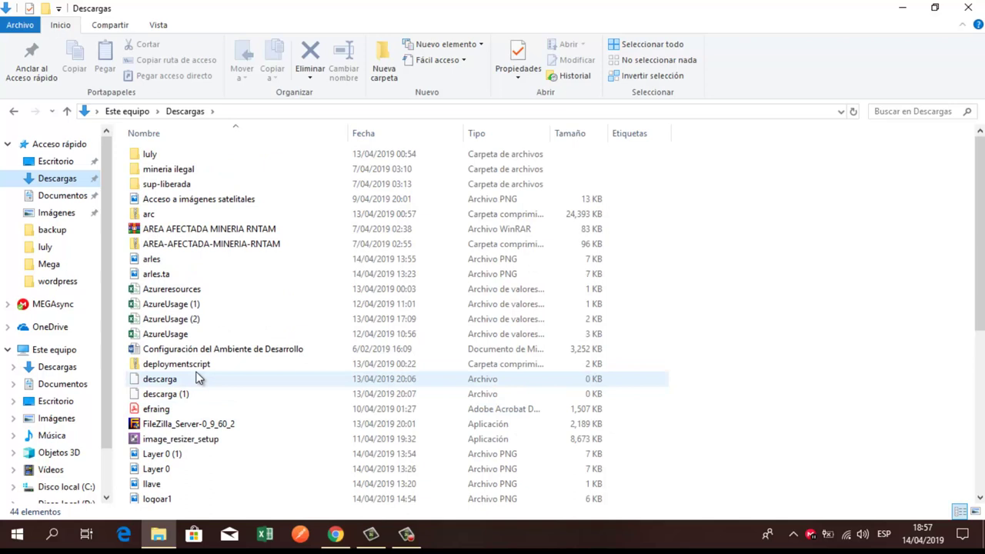
{"action": "double_click", "coordinate": [151, 155]}
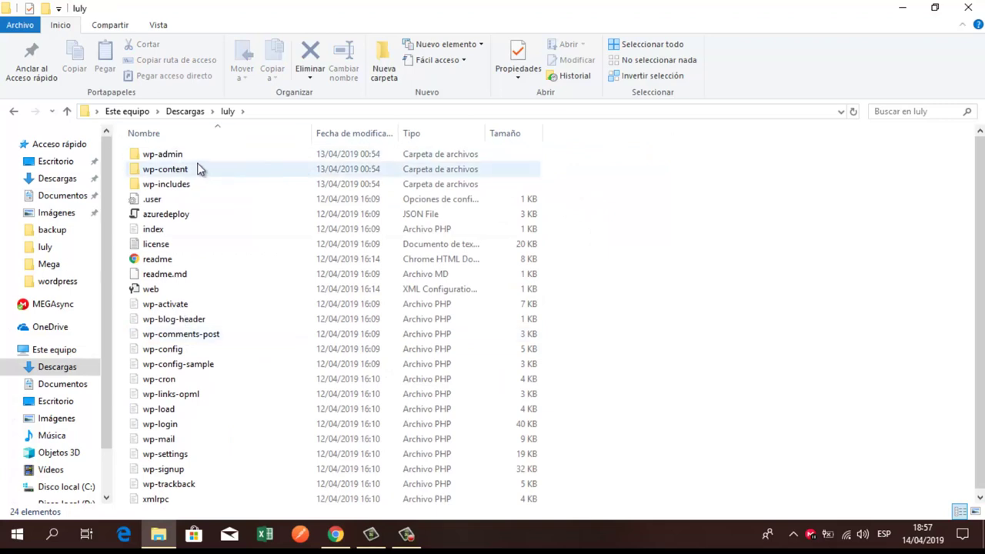
{"action": "double_click", "coordinate": [177, 170]}
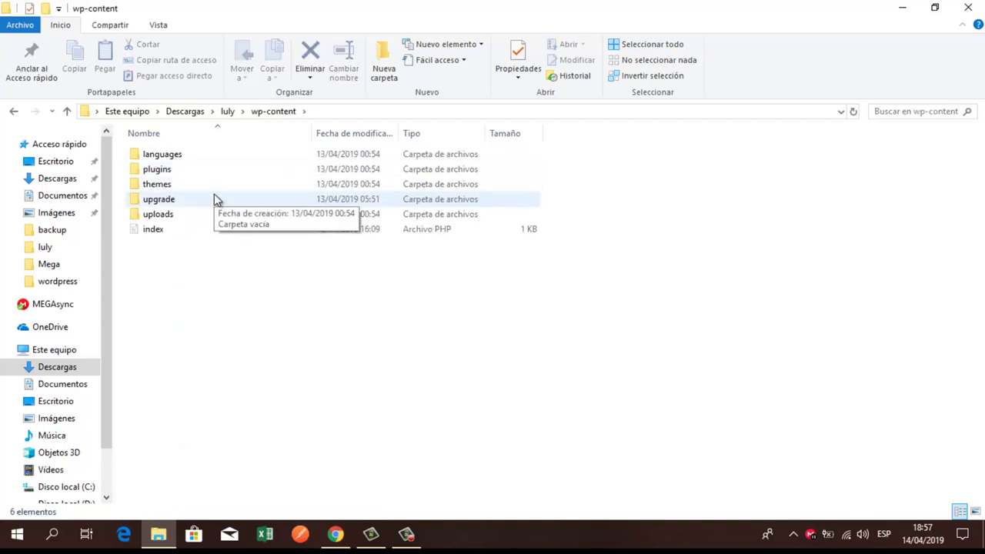
{"action": "double_click", "coordinate": [163, 187]}
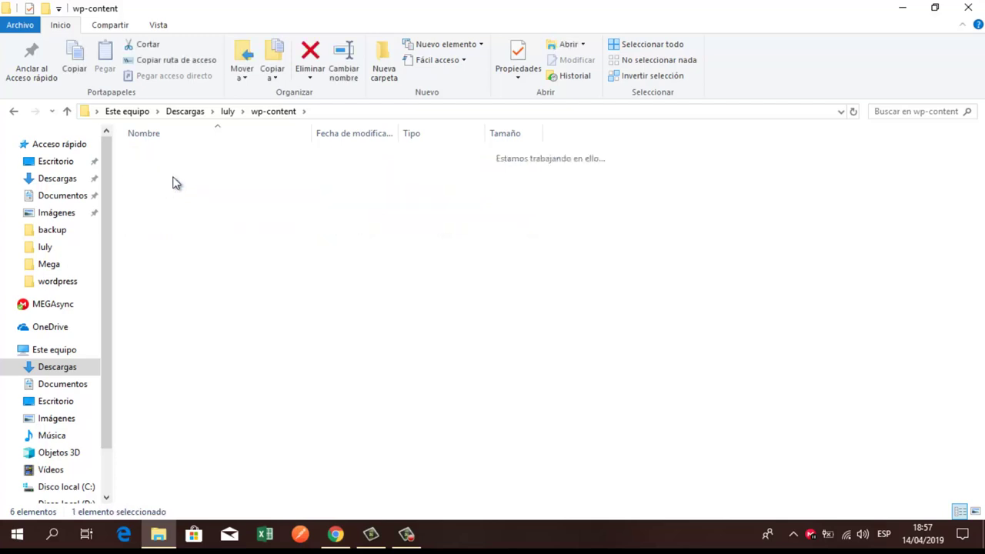
Step: Open twentyseventeen > template-parts > footer, select site-info, and restore the window size
{"action": "double_click", "coordinate": [204, 176]}
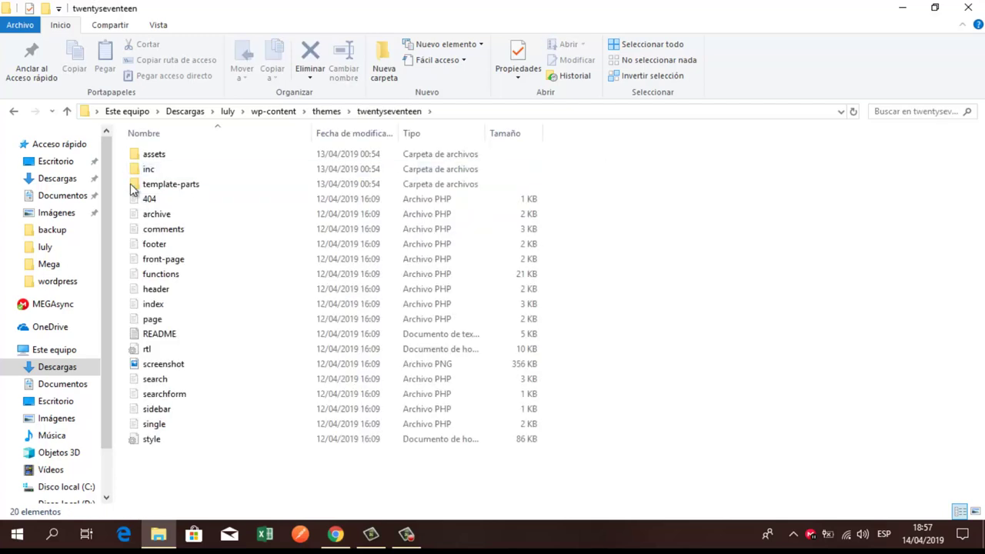
{"action": "double_click", "coordinate": [158, 187]}
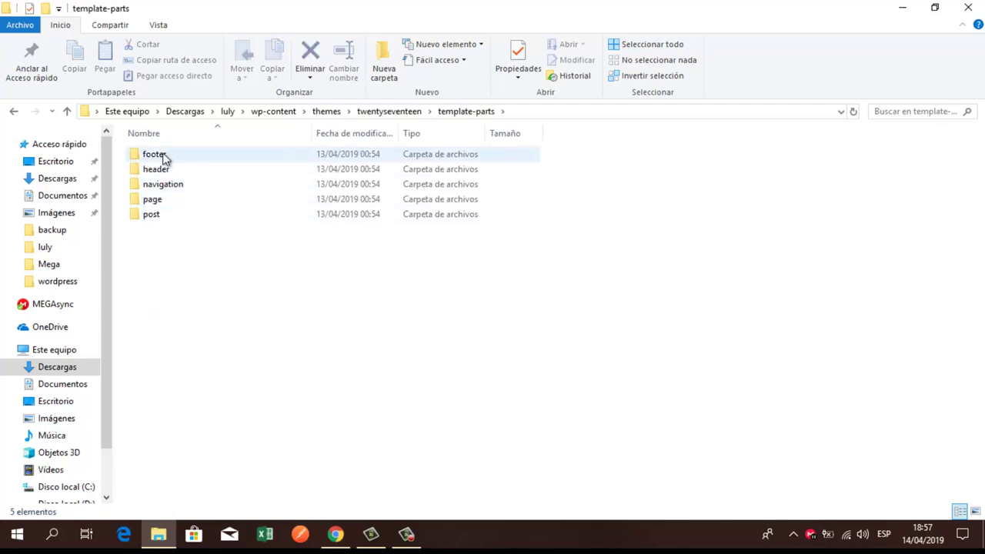
{"action": "double_click", "coordinate": [160, 158]}
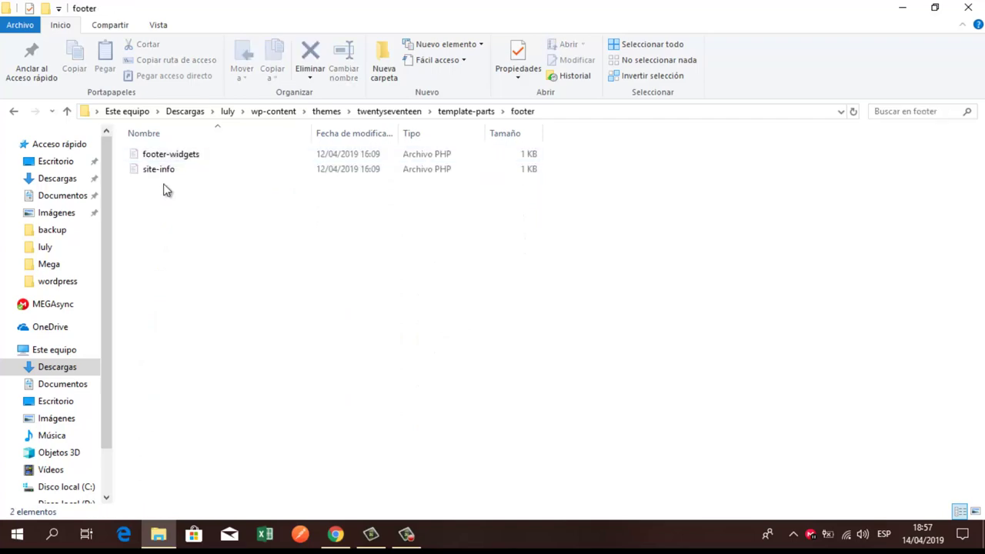
{"action": "left_click", "coordinate": [171, 171]}
{"action": "left_click", "coordinate": [934, 7]}
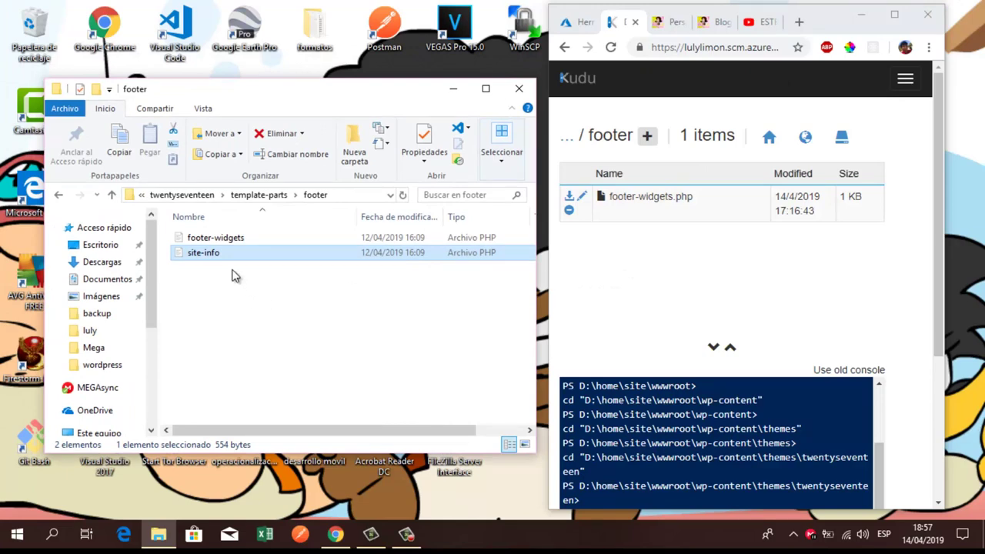
Step: Upload the local site-info file into Kudu's remote footer folder by dragging it across
{"action": "left_click_drag", "start_coordinate": [213, 254], "coordinate": [714, 303]}
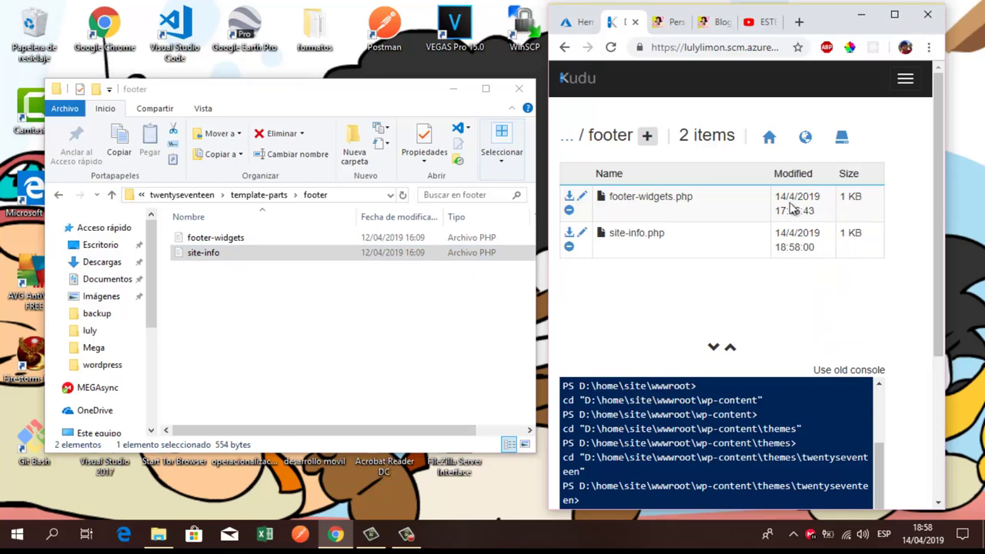
{"action": "left_click", "coordinate": [900, 19]}
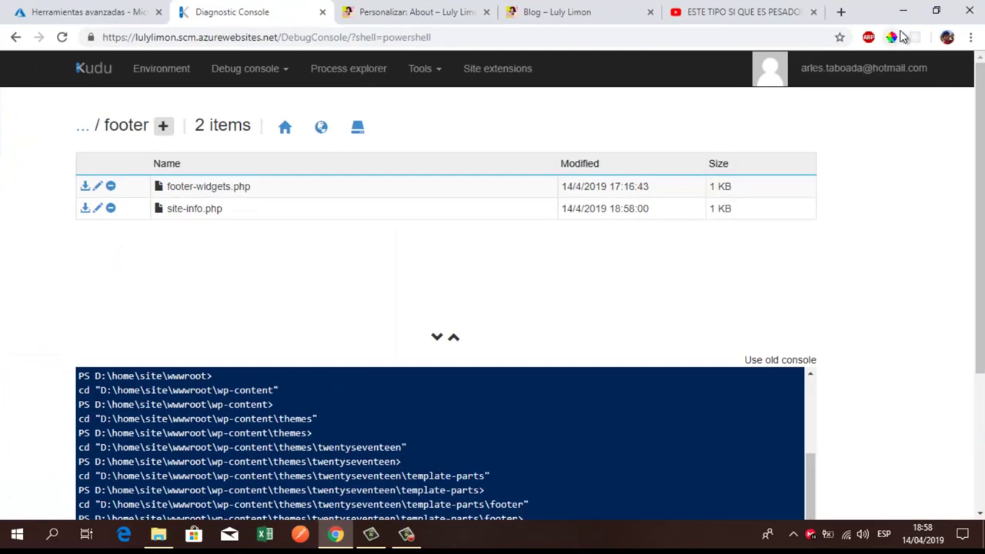
{"action": "left_click", "coordinate": [408, 12]}
Step: Reload the Blog page and confirm the footer reads 'Proudly powered by WordPress'
{"action": "left_click", "coordinate": [560, 8]}
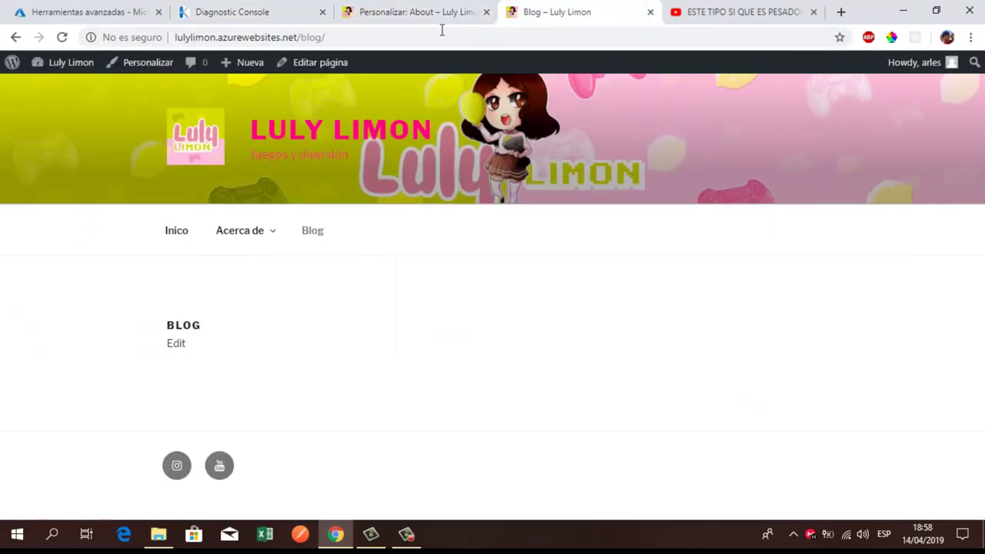
{"action": "left_click", "coordinate": [62, 37]}
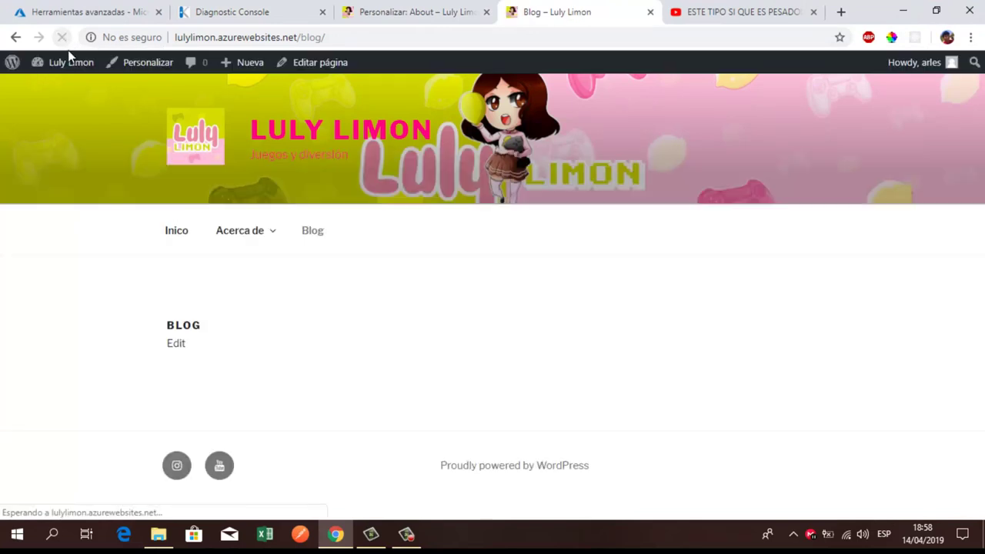
{"action": "left_click_drag", "start_coordinate": [436, 462], "coordinate": [598, 429]}
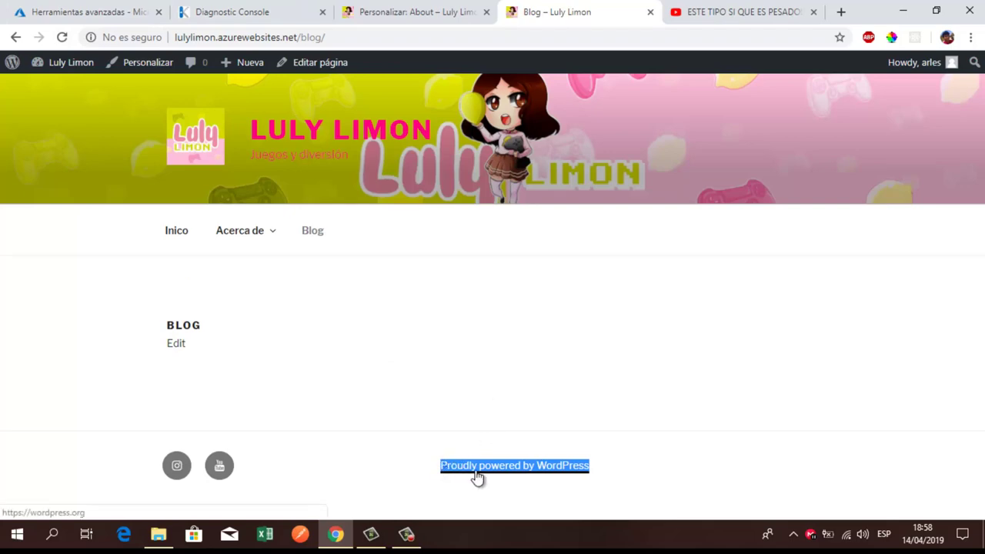
{"action": "left_click", "coordinate": [254, 6]}
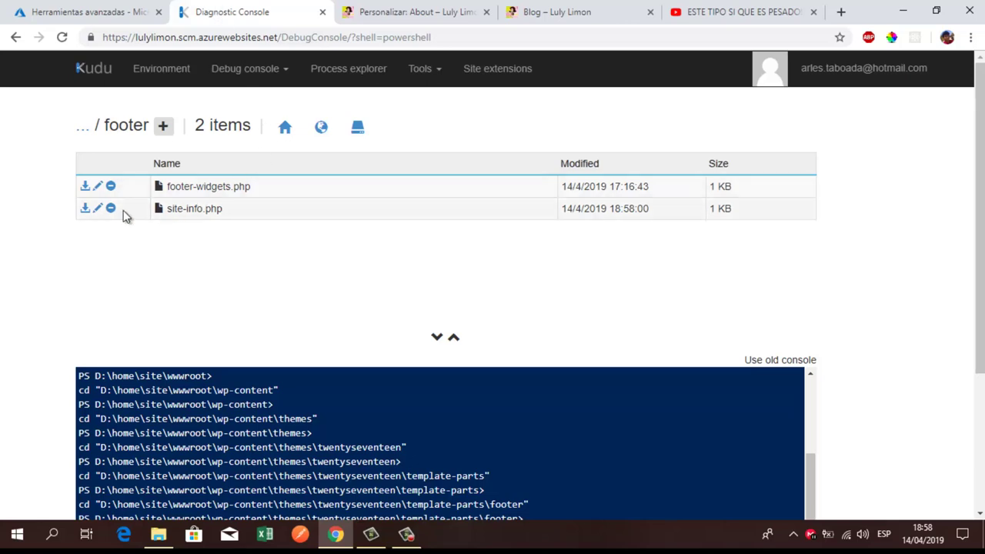
Step: Replace lines 18–20 of site-info.php with bold 'Derechos de autor' and the owner's name, then save
{"action": "left_click", "coordinate": [97, 213]}
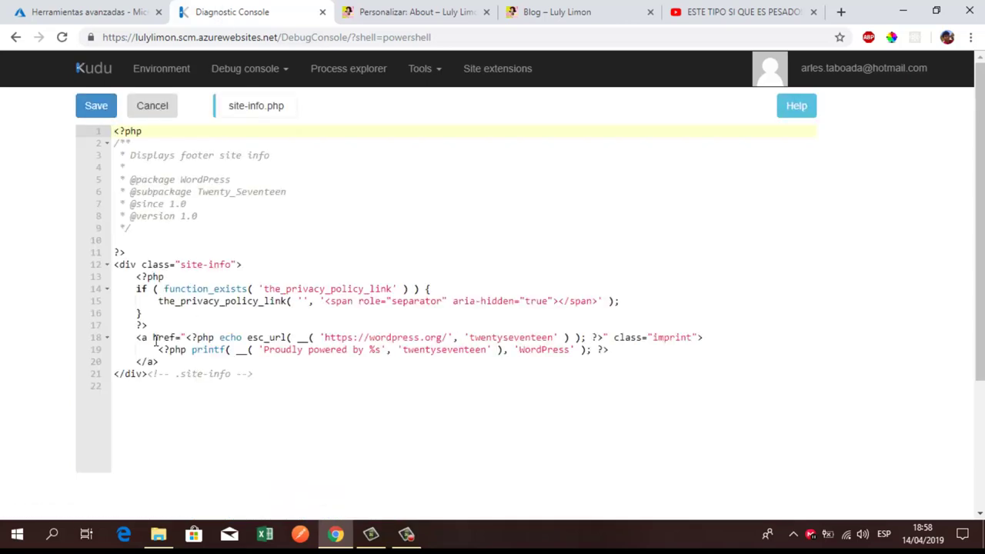
{"action": "left_click", "coordinate": [140, 339]}
{"action": "left_click_drag", "start_coordinate": [139, 339], "coordinate": [168, 358]}
{"action": "key", "text": "Delete"}
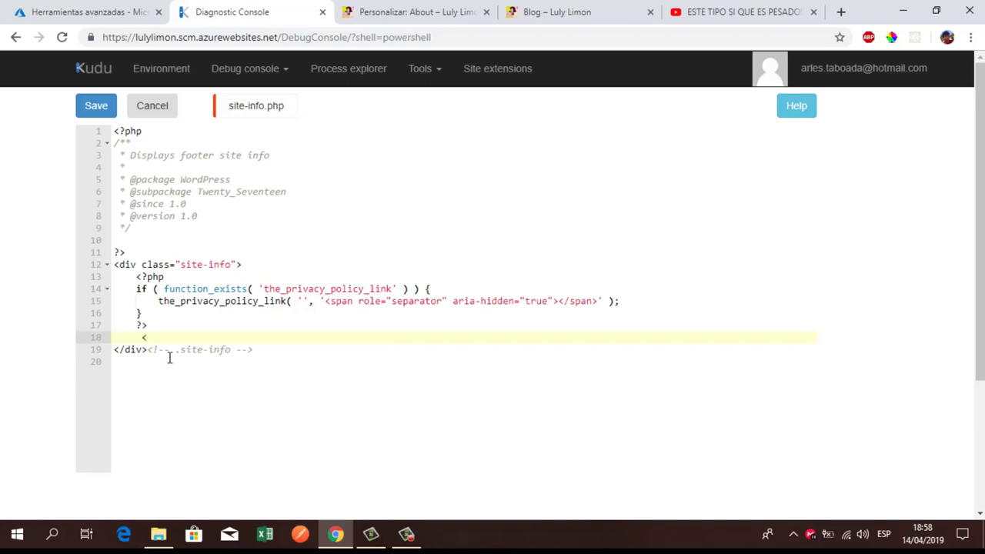
{"action": "type", "text": "<b>"}
{"action": "type", "text": "Dere"}
{"action": "type", "text": "chos de au"}
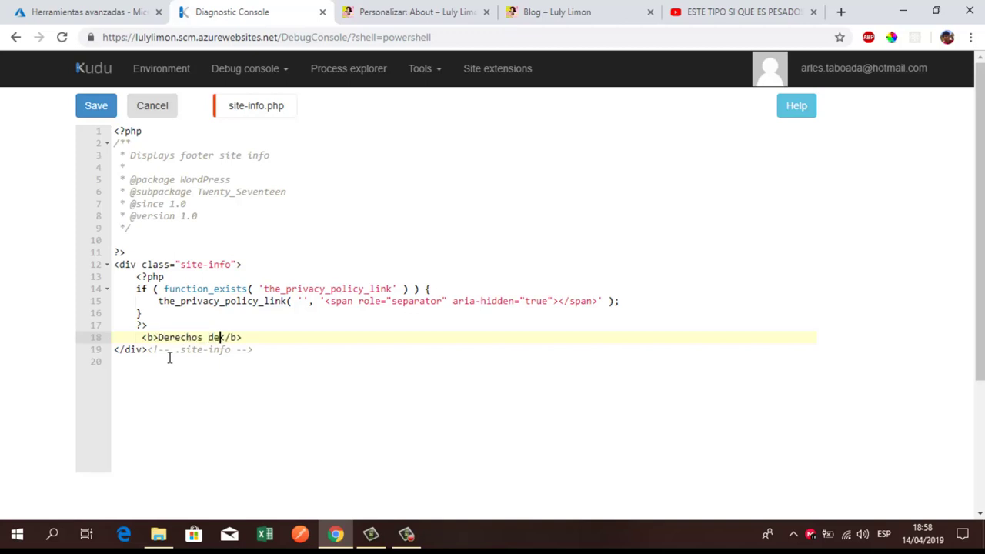
{"action": "type", "text": "tor luly Limon"}
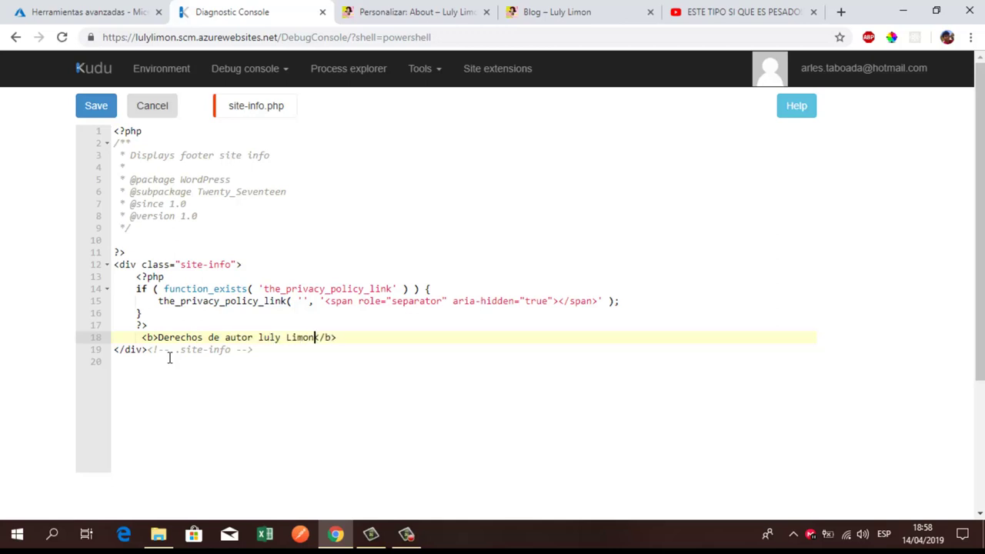
{"action": "left_click", "coordinate": [91, 114]}
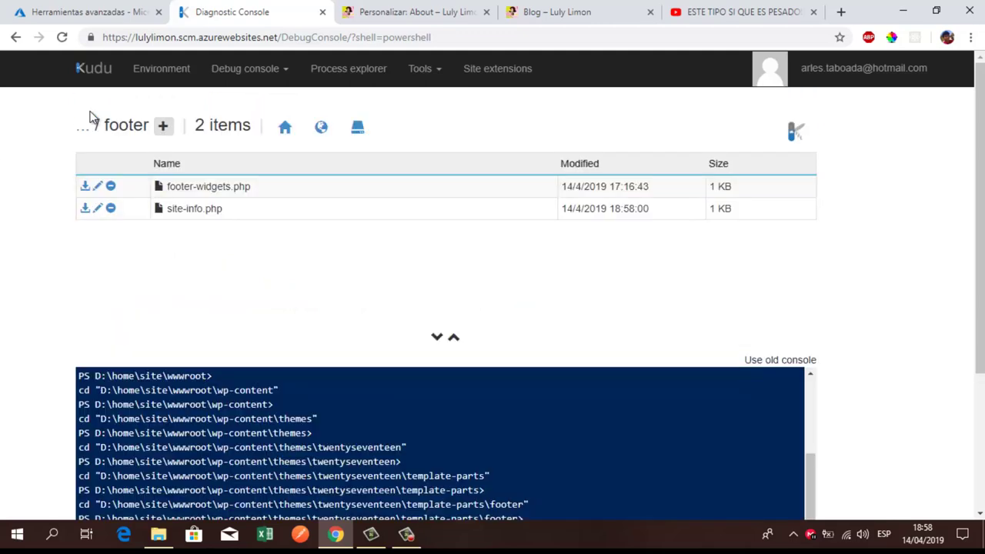
Step: Reload the Blog page and highlight its new bold Derechos de autor footer credit
{"action": "left_click", "coordinate": [392, 9]}
{"action": "left_click", "coordinate": [589, 12]}
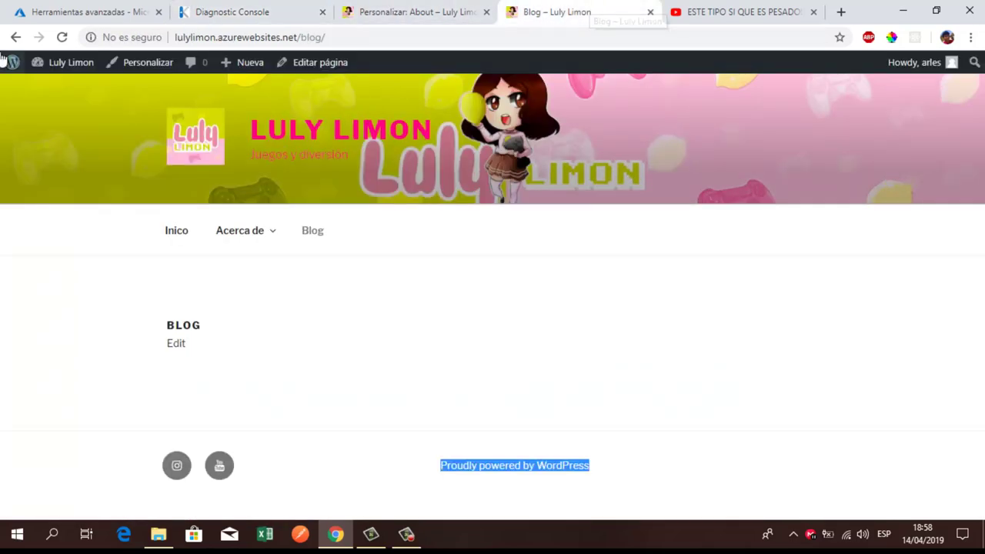
{"action": "left_click", "coordinate": [62, 37]}
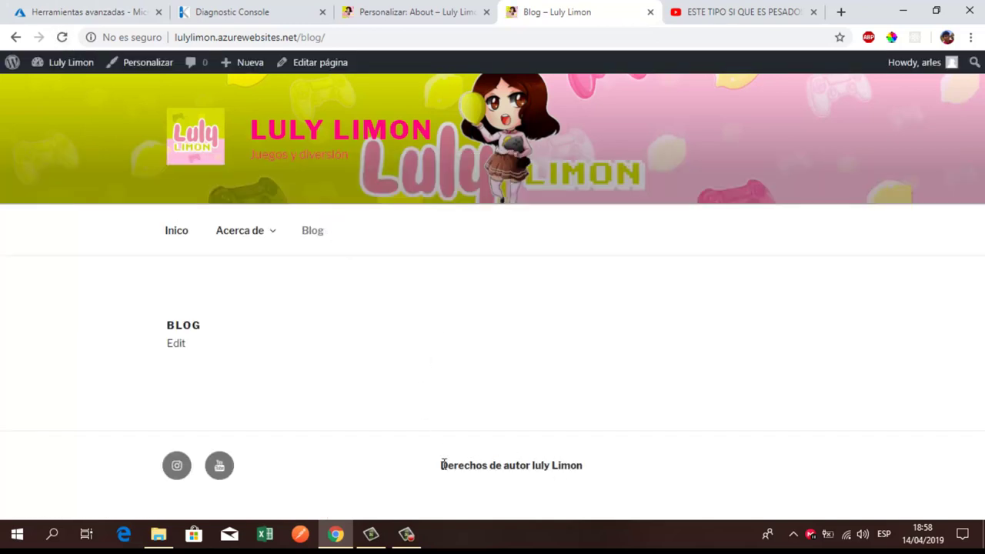
{"action": "left_click_drag", "start_coordinate": [464, 466], "coordinate": [598, 473]}
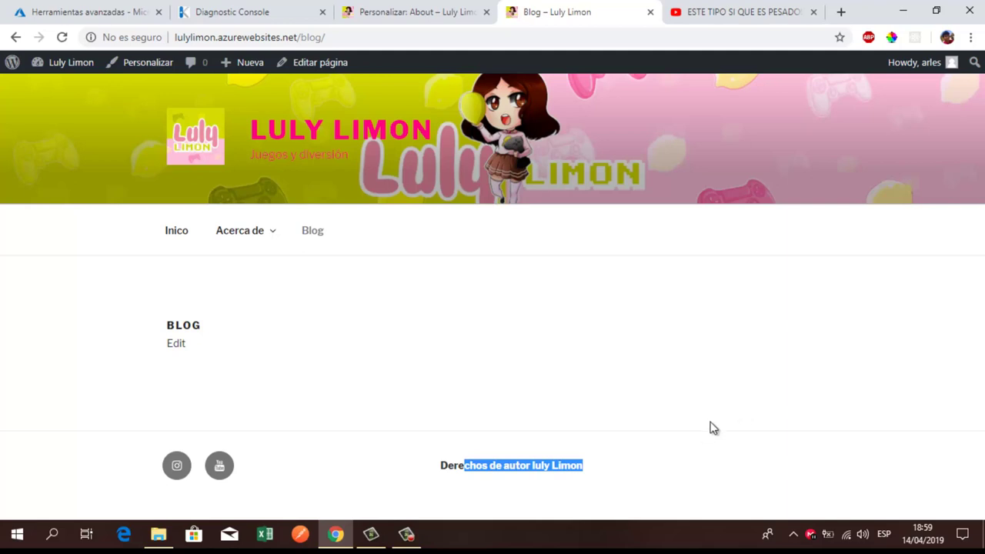
{"action": "left_click", "coordinate": [407, 534]}
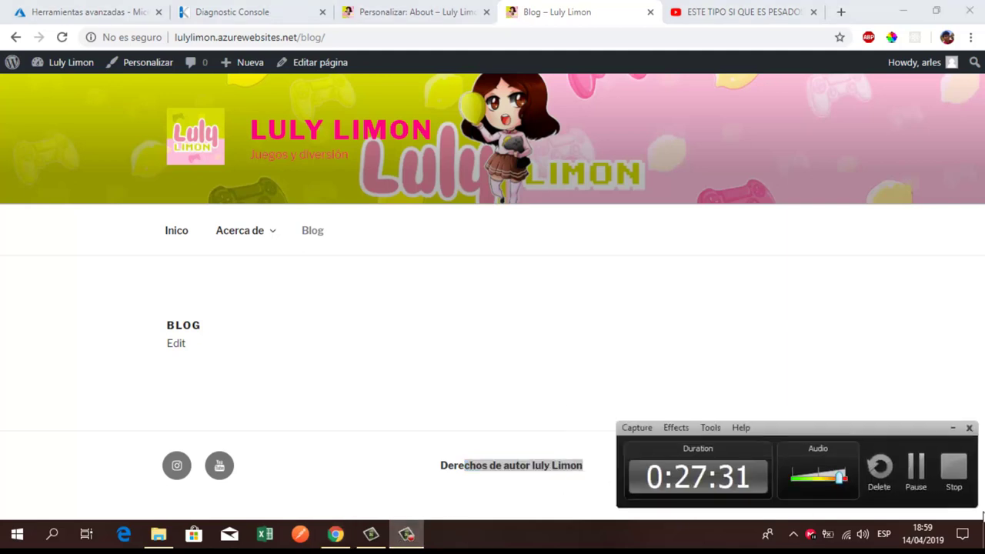